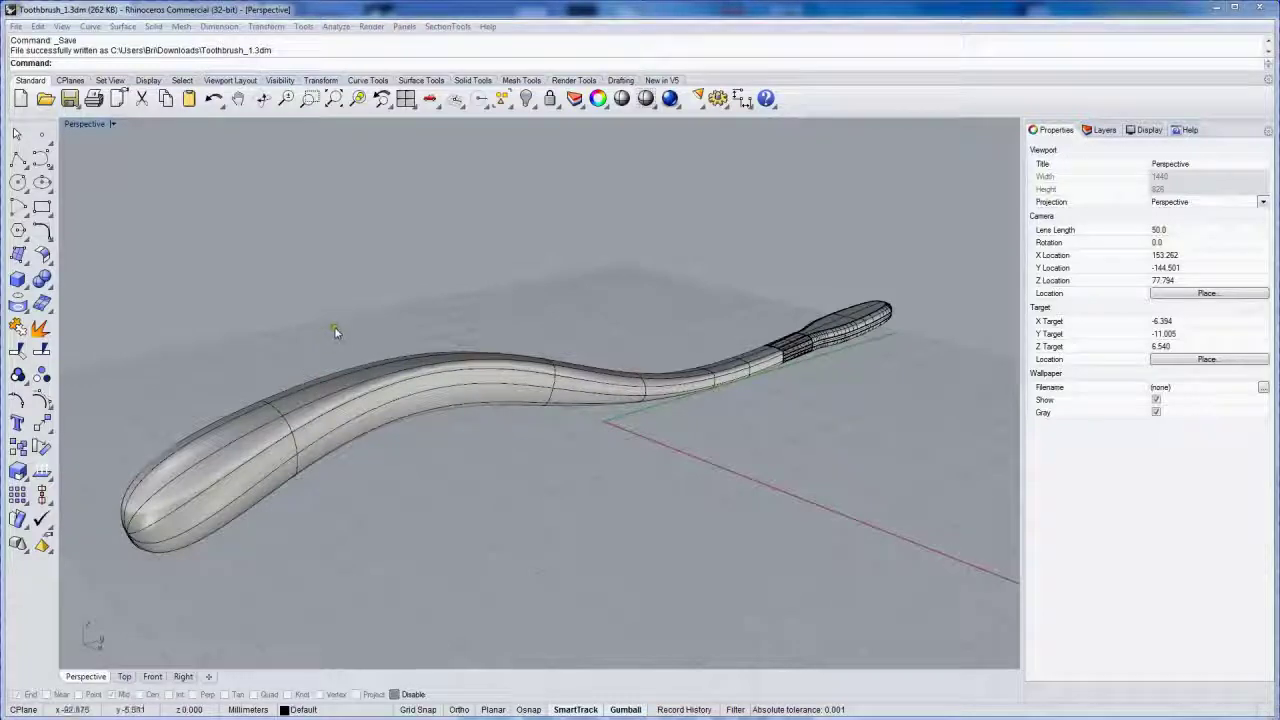
Step: Draw a six-point degree-3 curve in the Right view, arching through the underside of the thick handle and extending below it at both ends
{"action": "left_click", "coordinate": [318, 421]}
{"action": "left_click", "coordinate": [329, 325]}
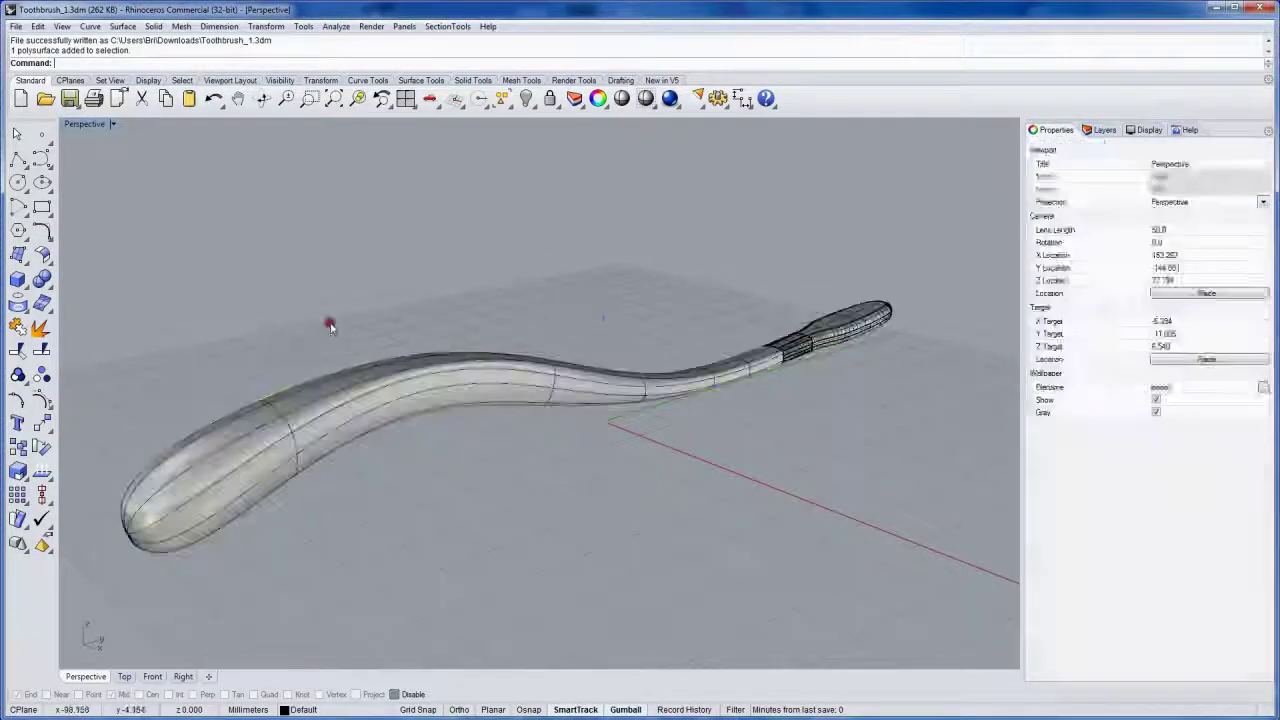
{"action": "key", "text": "ctrl+Tab"}
{"action": "key", "text": "ctrl+Tab"}
{"action": "key", "text": "ctrl+Tab"}
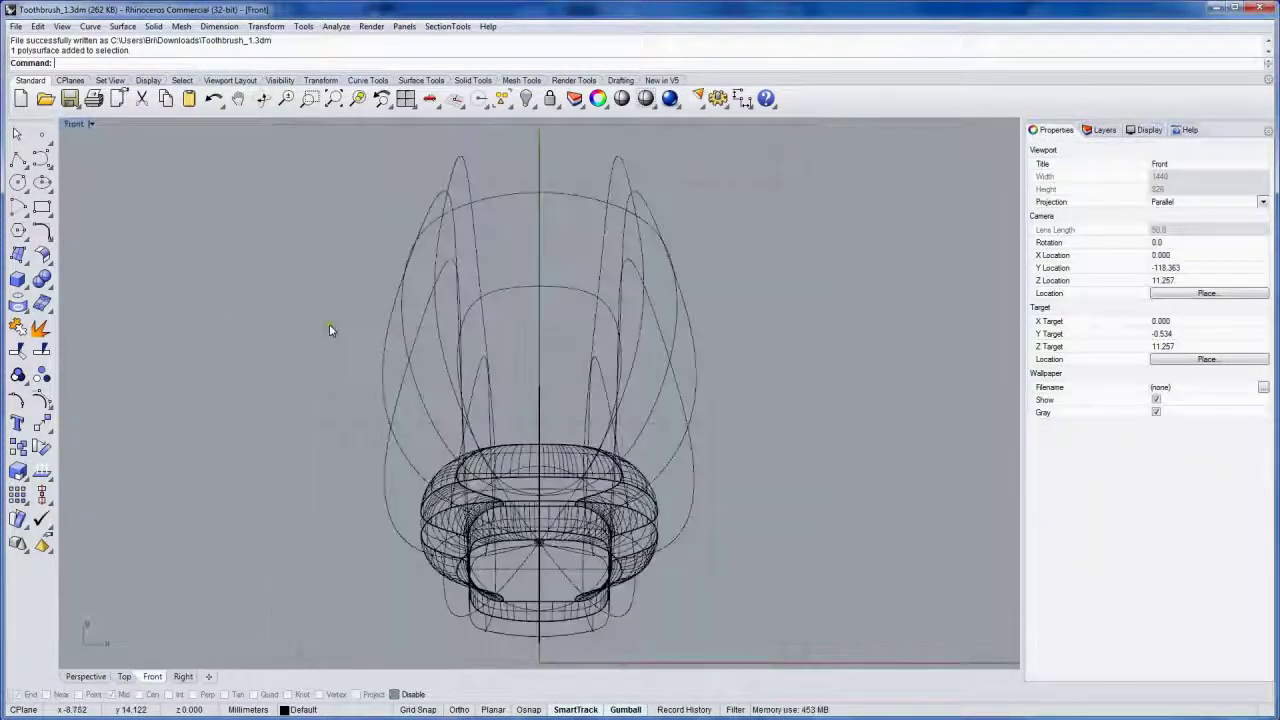
{"action": "left_click", "coordinate": [41, 160]}
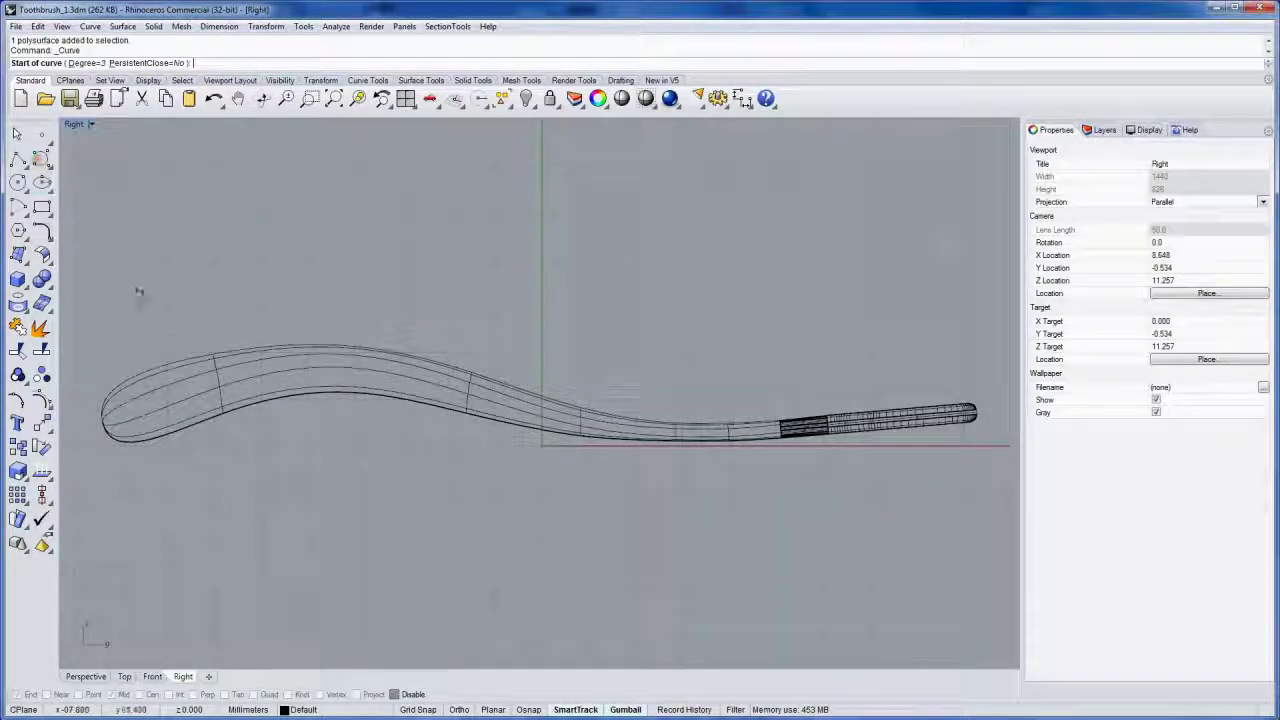
{"action": "left_click", "coordinate": [175, 465]}
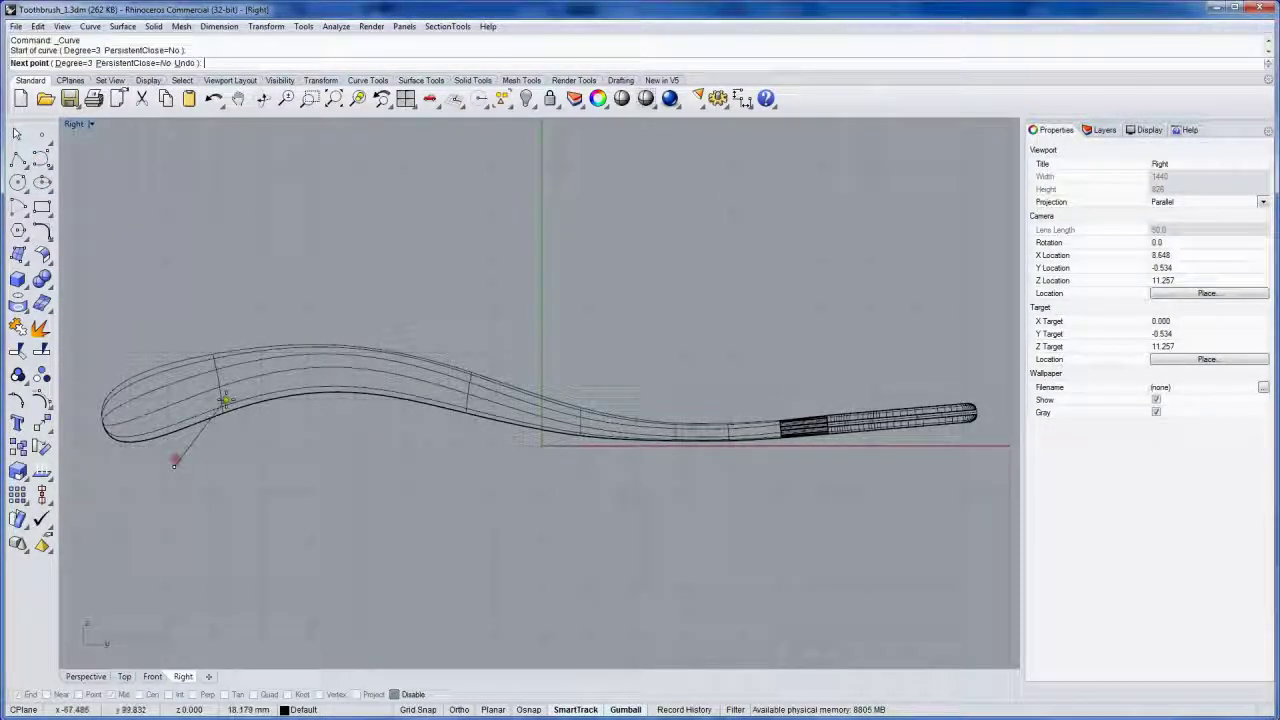
{"action": "left_click", "coordinate": [240, 386]}
{"action": "left_click", "coordinate": [290, 376]}
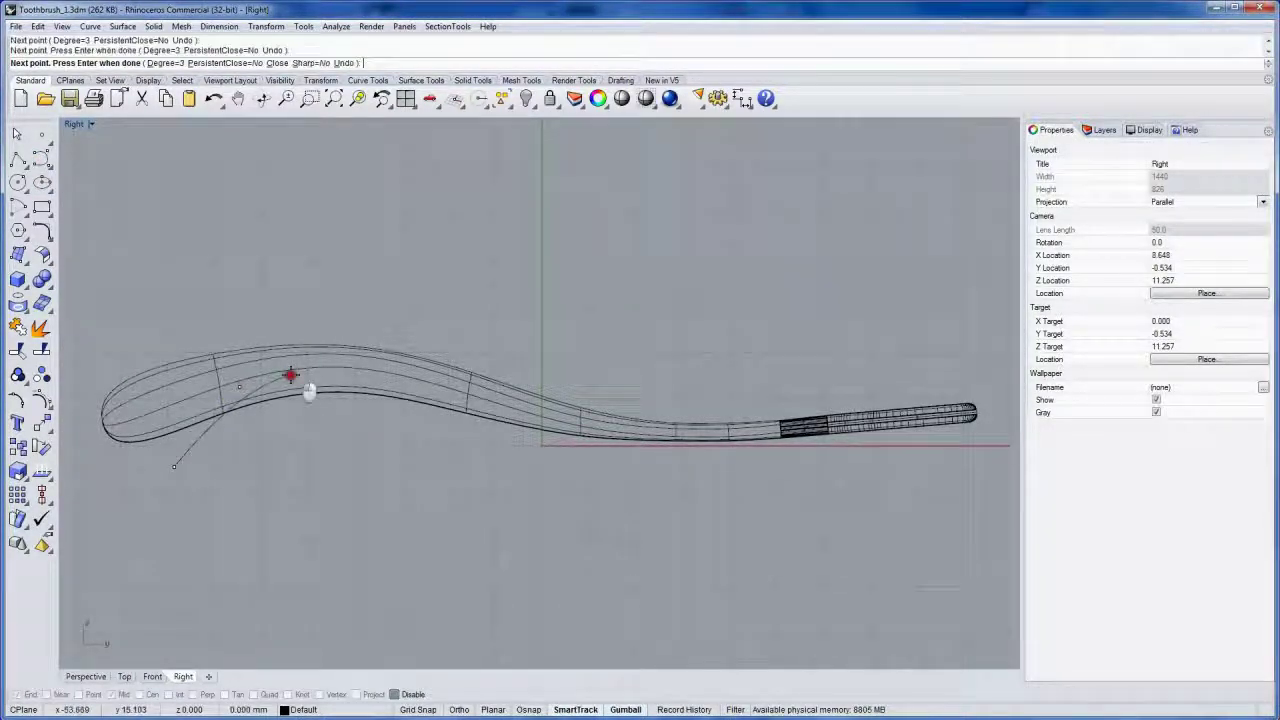
{"action": "left_click", "coordinate": [368, 375]}
{"action": "left_click", "coordinate": [490, 401]}
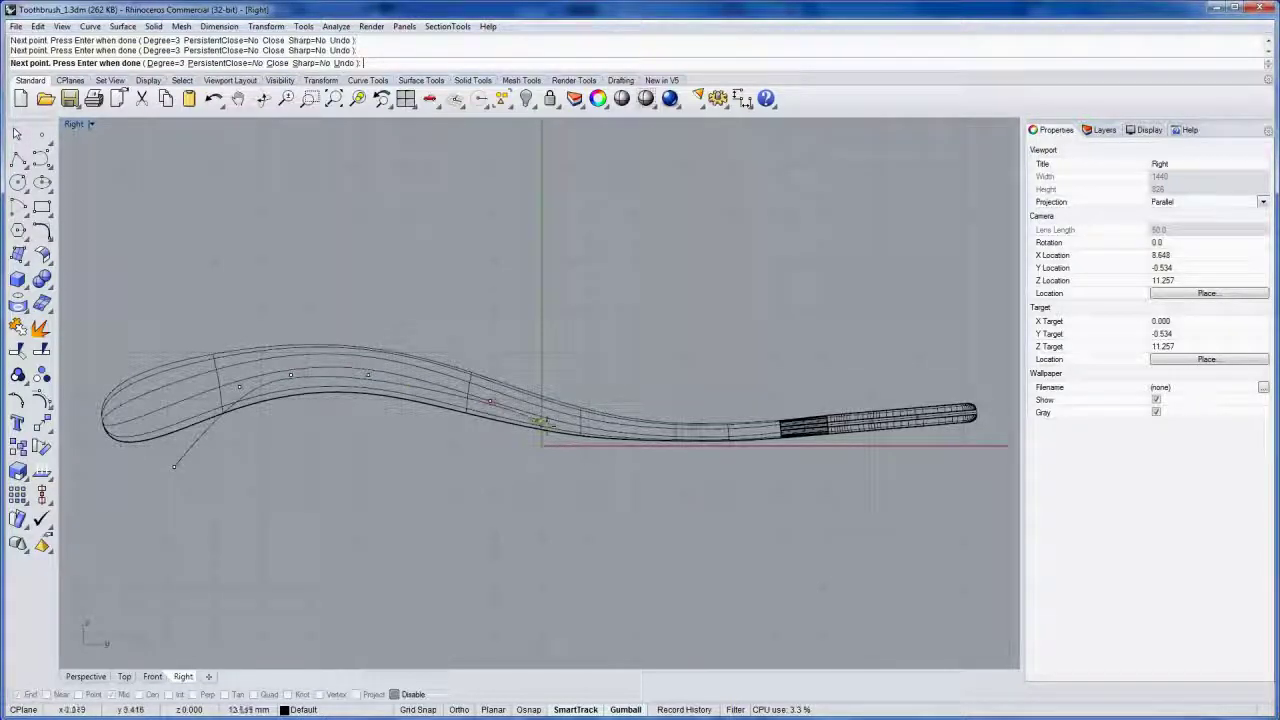
{"action": "left_click", "coordinate": [578, 460]}
{"action": "key", "text": "Return"}
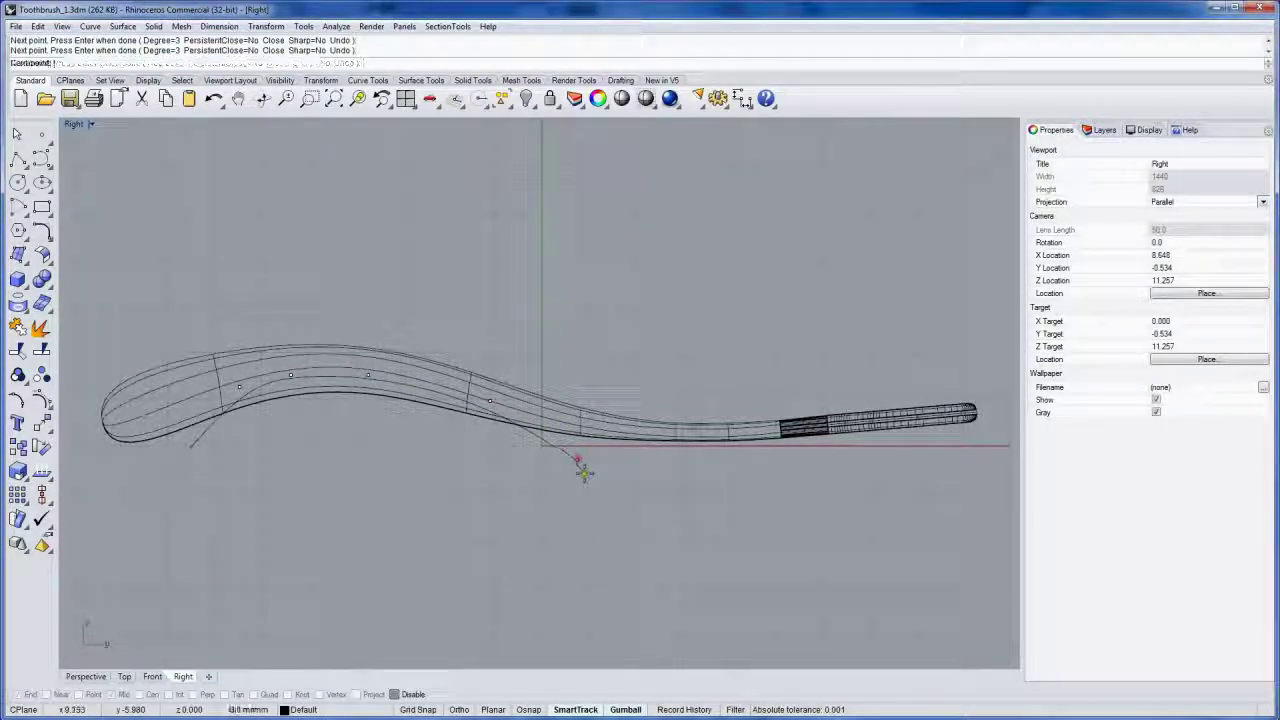
Step: Draw a second six-point curve dipping through the top of the neck, with both ends extending above the toothbrush
{"action": "key", "text": "Return"}
{"action": "left_click", "coordinate": [445, 346]}
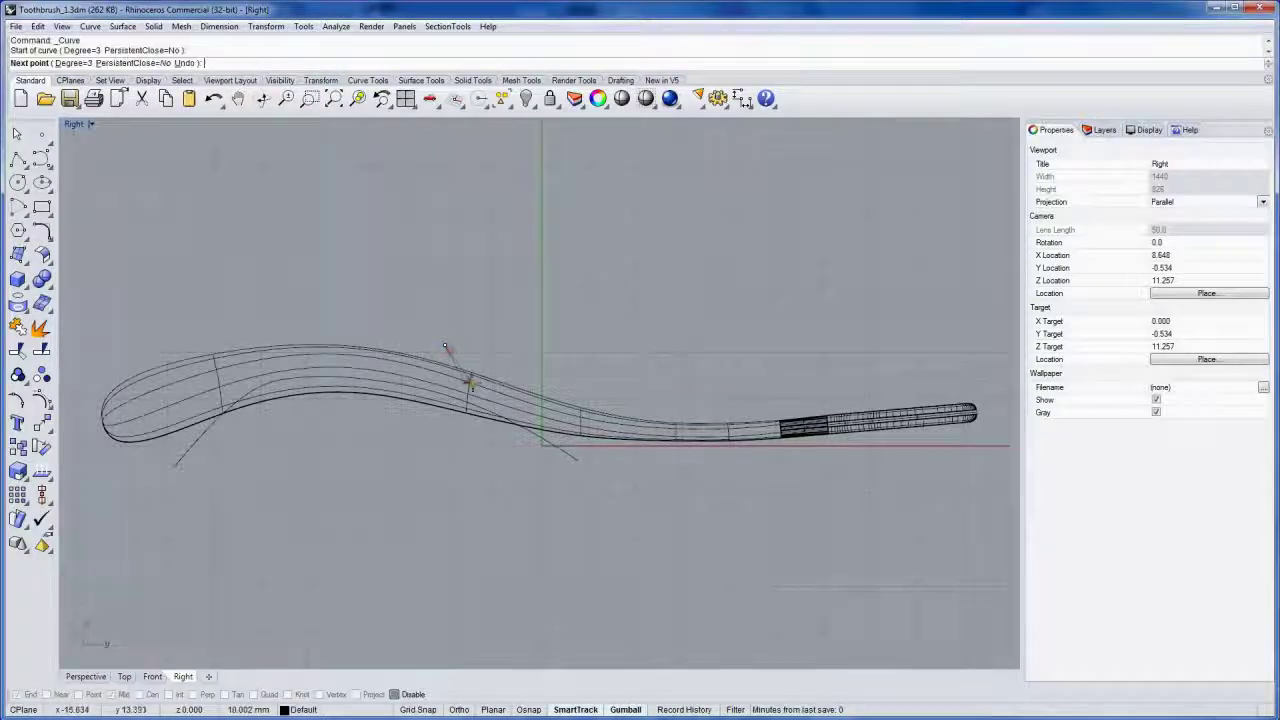
{"action": "left_click", "coordinate": [467, 384]}
{"action": "left_click", "coordinate": [517, 408]}
{"action": "left_click", "coordinate": [585, 424]}
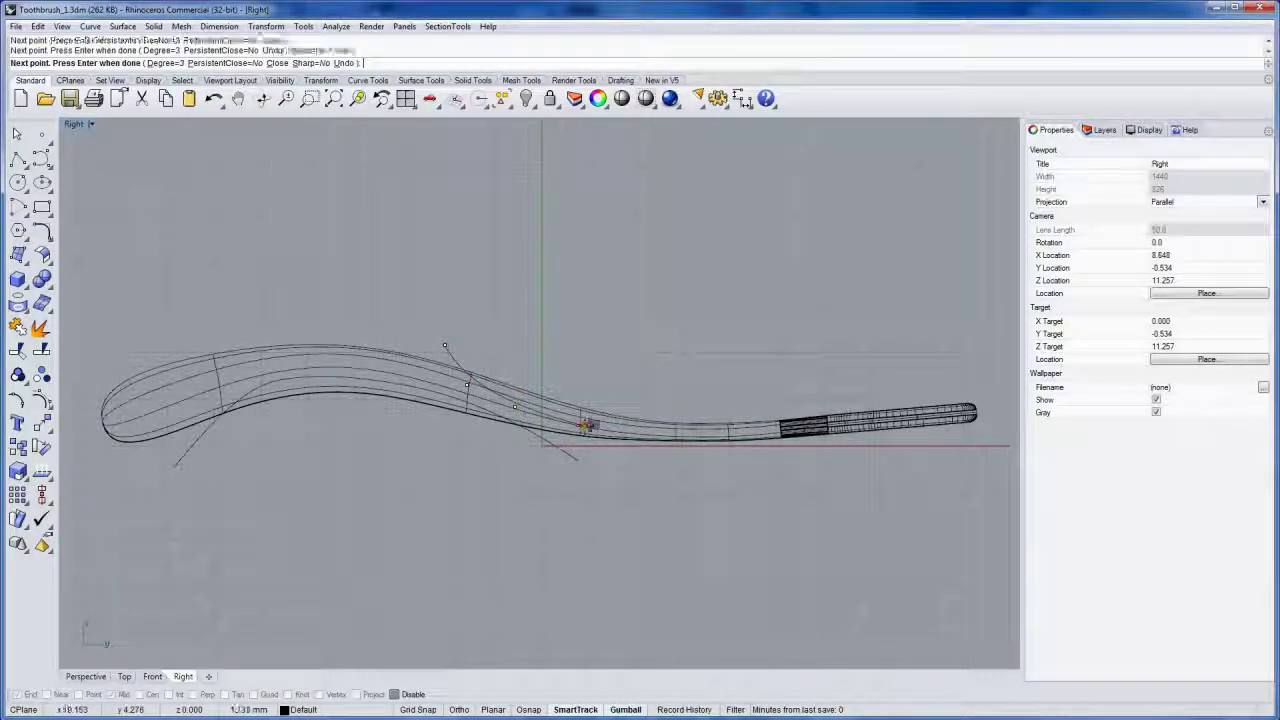
{"action": "left_click", "coordinate": [631, 427]}
{"action": "left_click", "coordinate": [677, 401]}
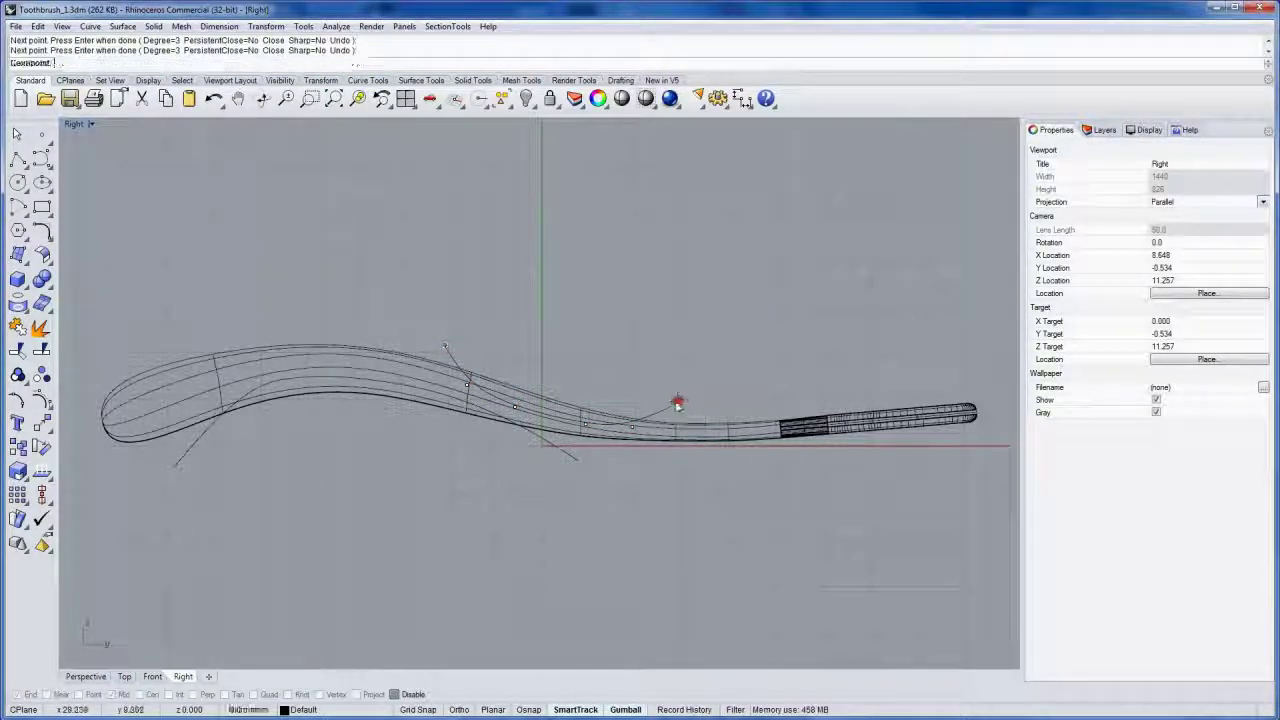
{"action": "key", "text": "Return"}
{"action": "left_click", "coordinate": [560, 456], "text": "shift"}
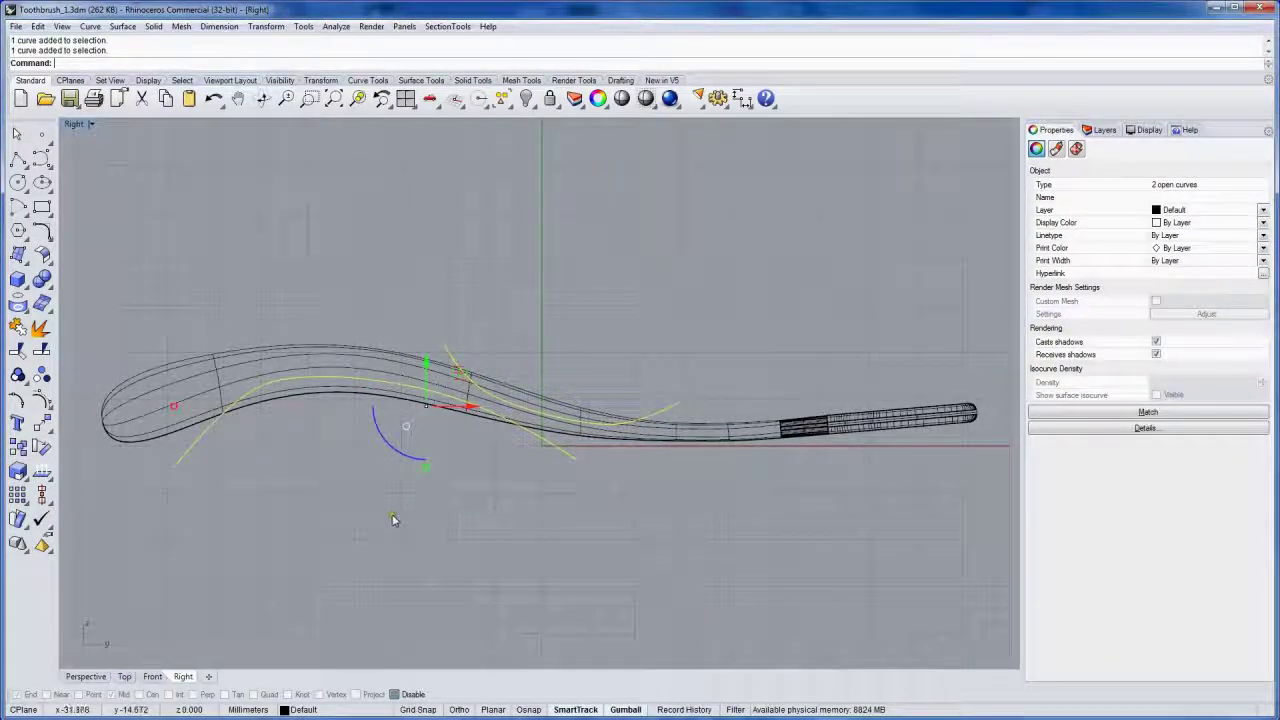
{"action": "left_click", "coordinate": [346, 516]}
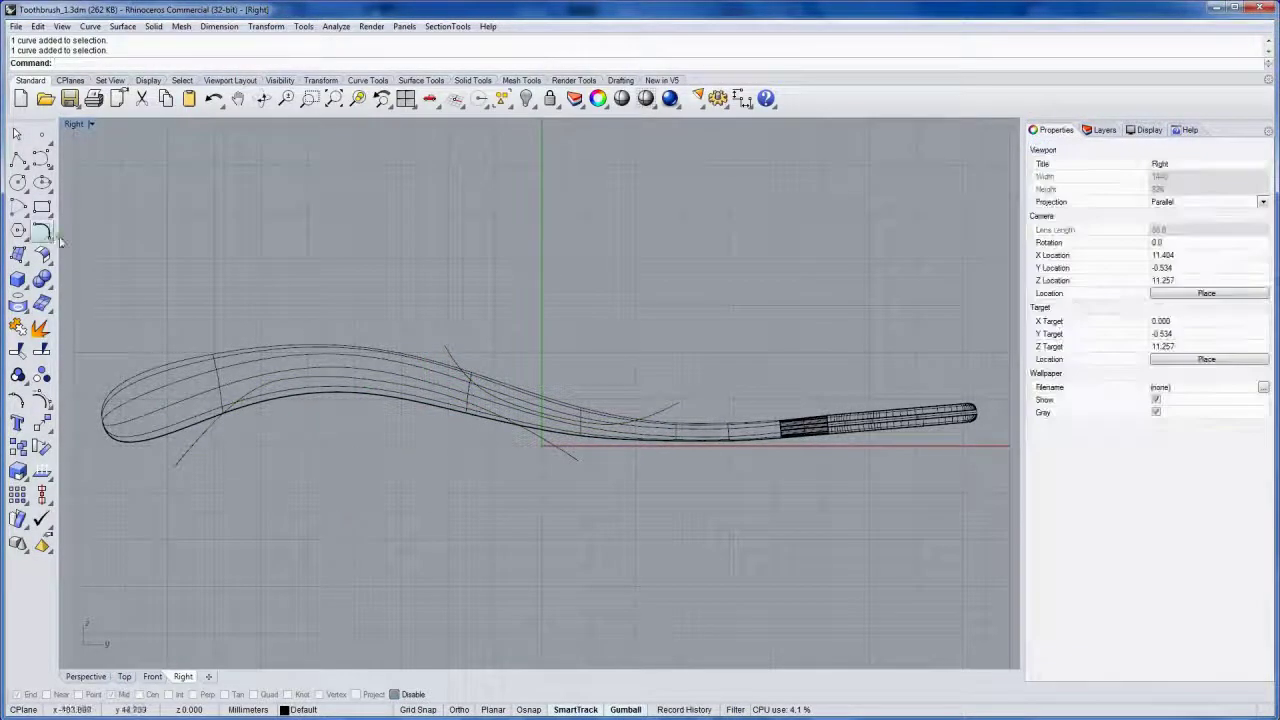
Step: Draw a straight polyline segment between the two endpoints of the lower curve to close off its outline
{"action": "left_click", "coordinate": [24, 207]}
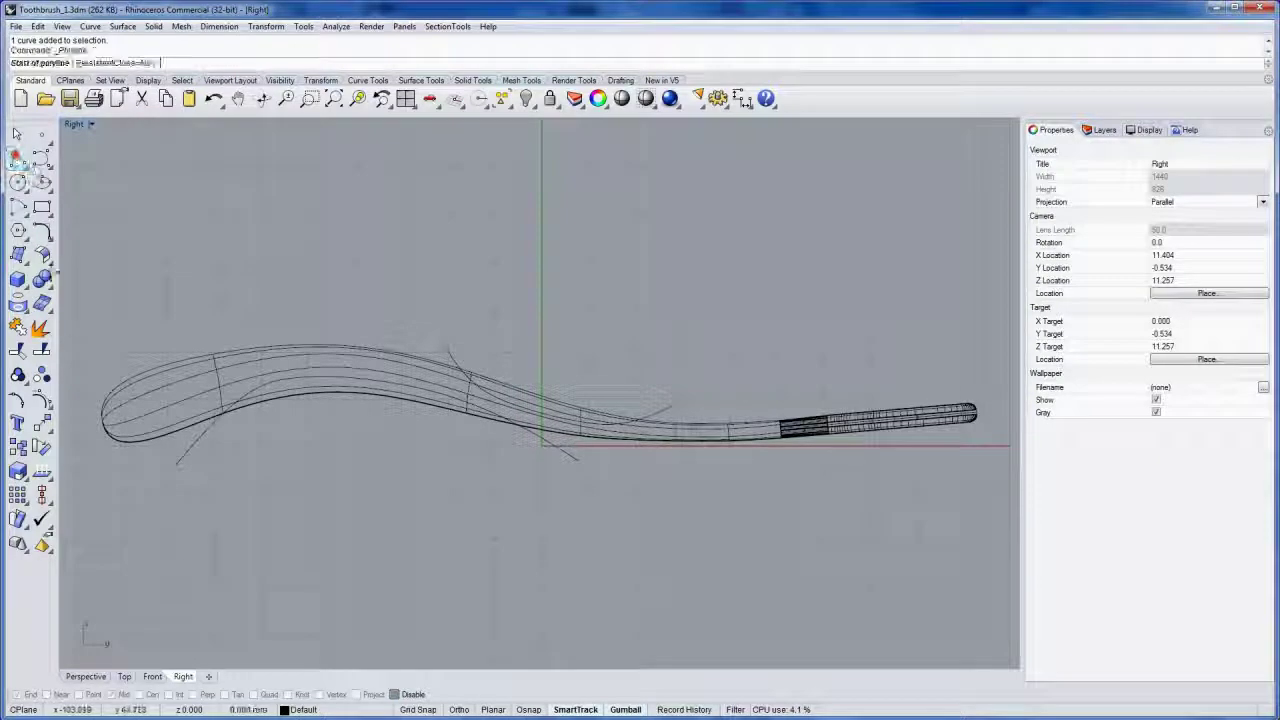
{"action": "key", "text": "alt"}
{"action": "left_click", "coordinate": [174, 467]}
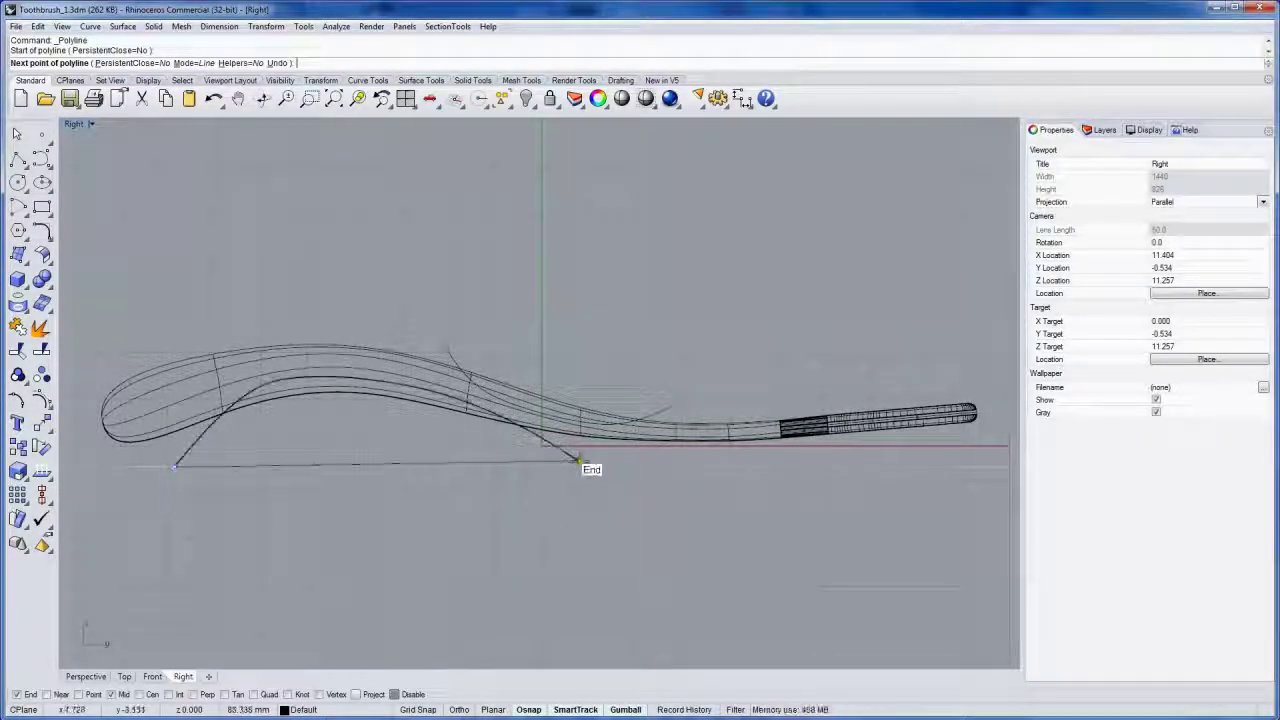
{"action": "left_click", "coordinate": [578, 461]}
{"action": "key", "text": "Return"}
Step: Close off the upper curve's outline with a straight polyline segment between its two endpoints
{"action": "key", "text": "Return"}
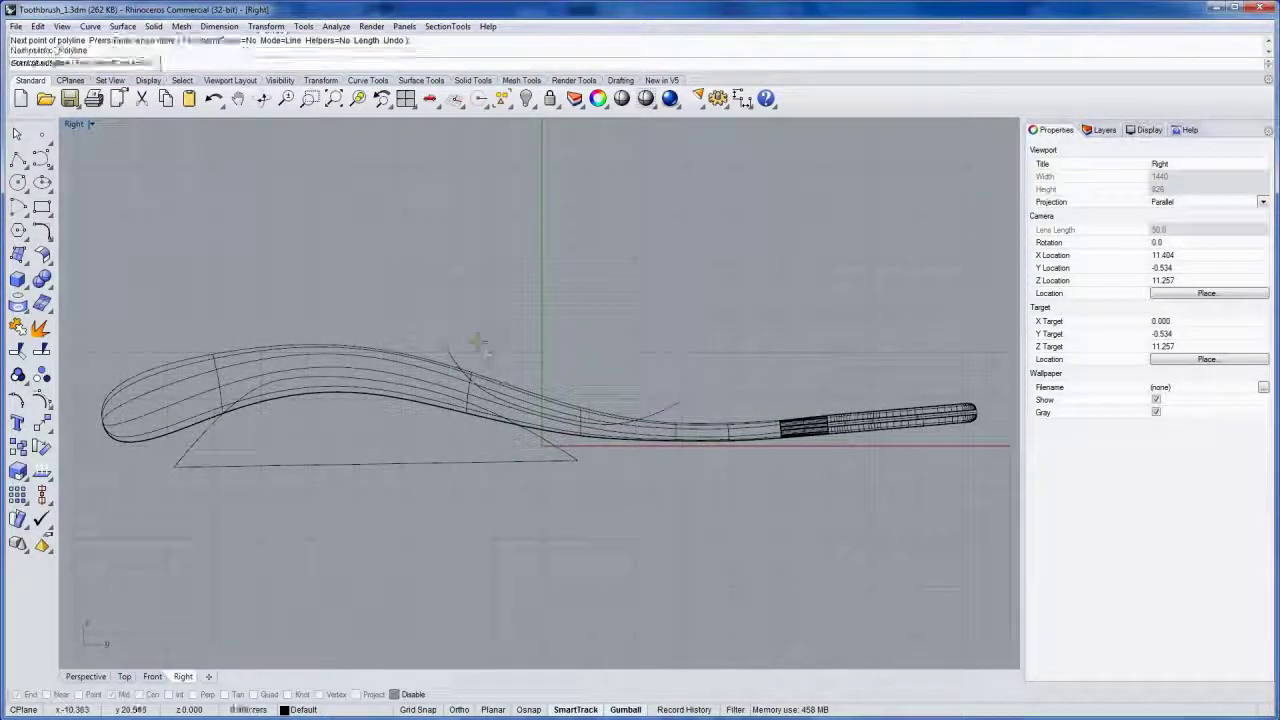
{"action": "left_click", "coordinate": [448, 346]}
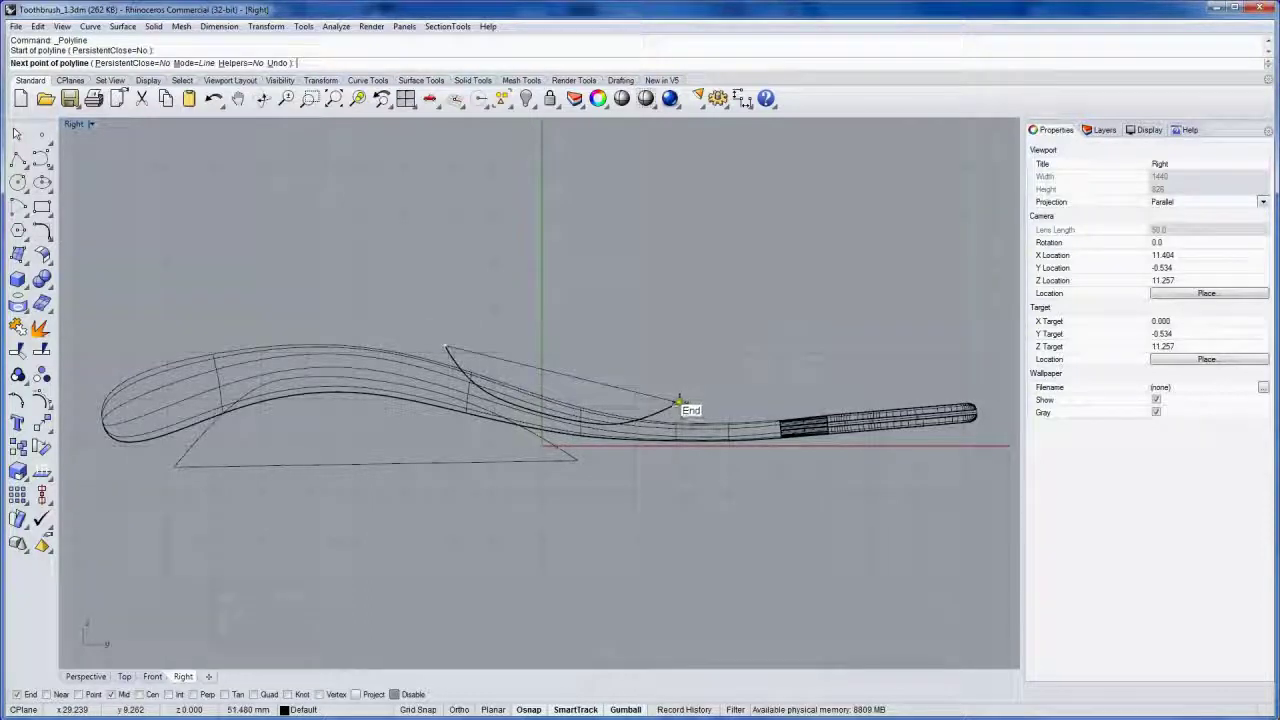
{"action": "key", "text": "Return"}
Step: Join the two curves with their closing segments into two closed outlines and check each by selecting it
{"action": "left_click", "coordinate": [669, 402]}
{"action": "left_click", "coordinate": [662, 409], "text": "shift"}
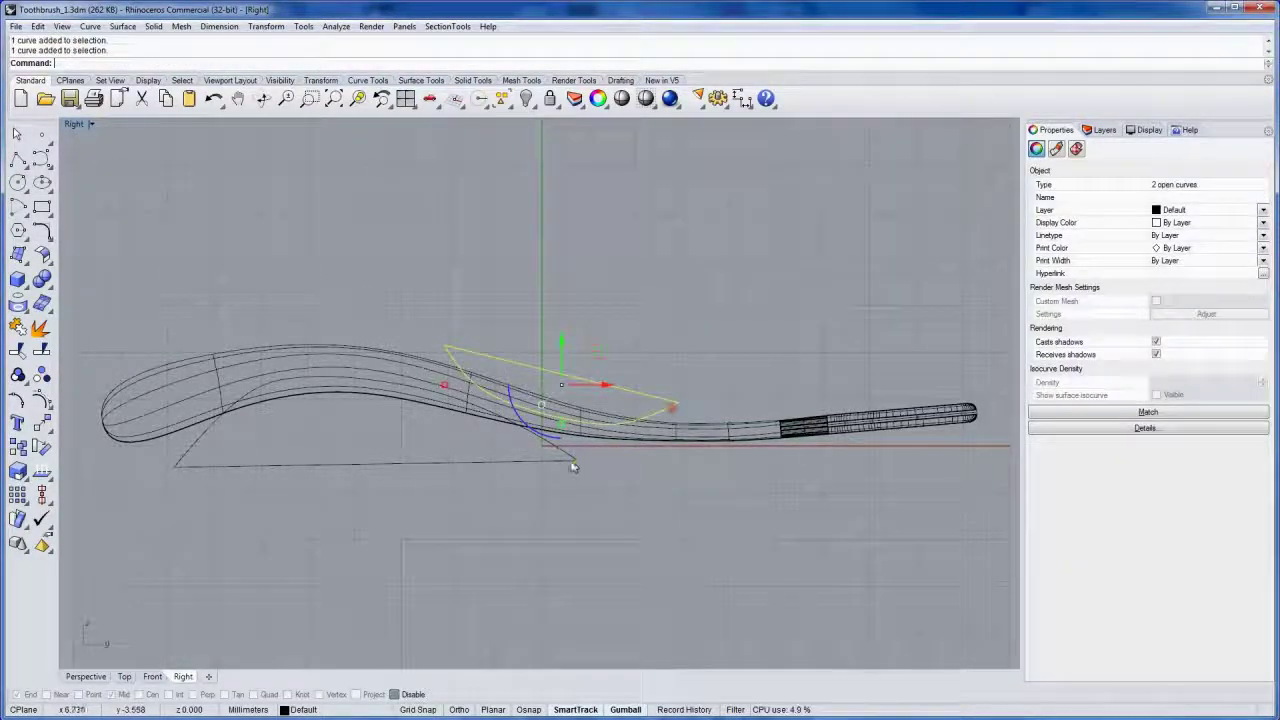
{"action": "left_click", "coordinate": [567, 457], "text": "shift"}
{"action": "left_click", "coordinate": [566, 463], "text": "shift"}
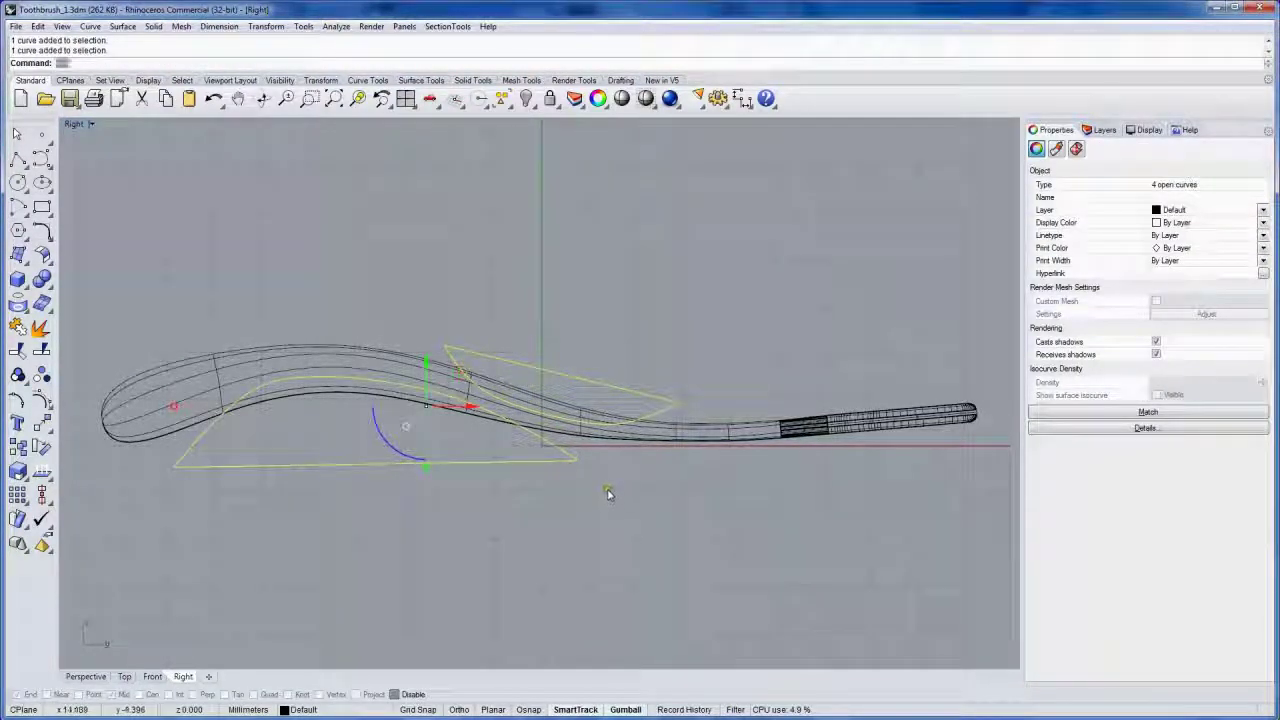
{"action": "key", "text": "ctrl+j"}
{"action": "left_click", "coordinate": [593, 458]}
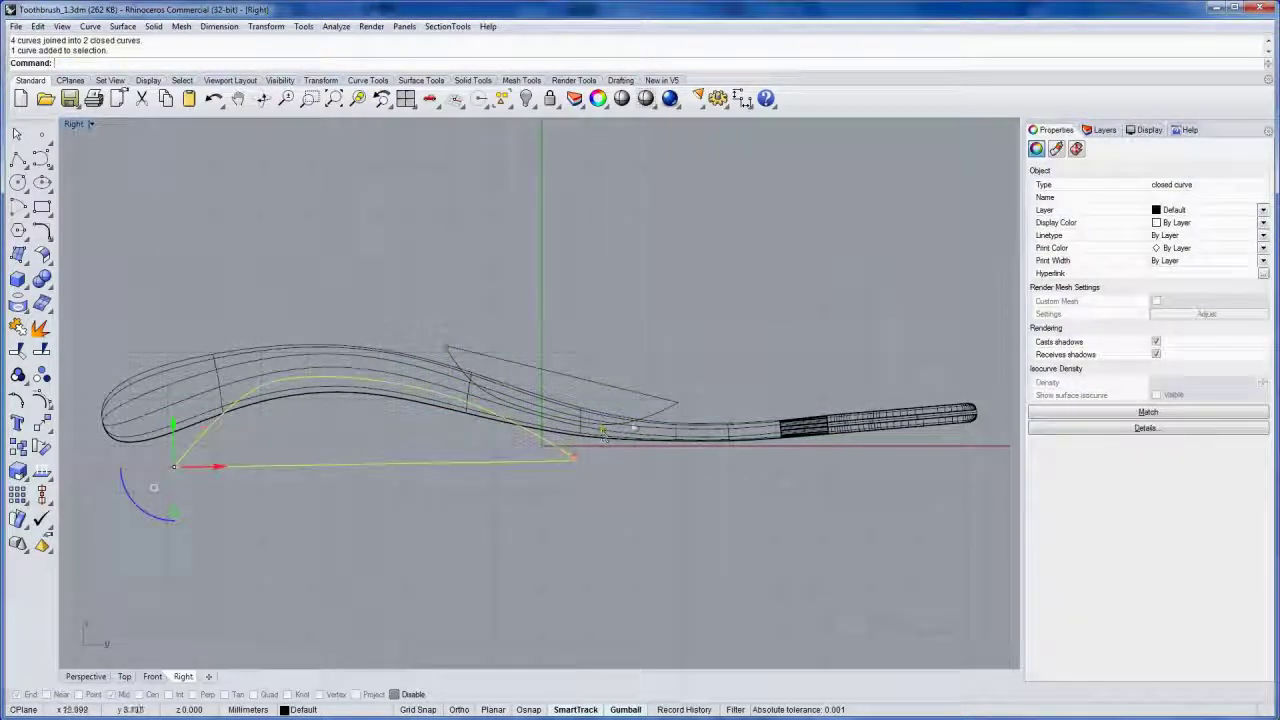
{"action": "left_click", "coordinate": [671, 407]}
{"action": "key", "text": "Escape"}
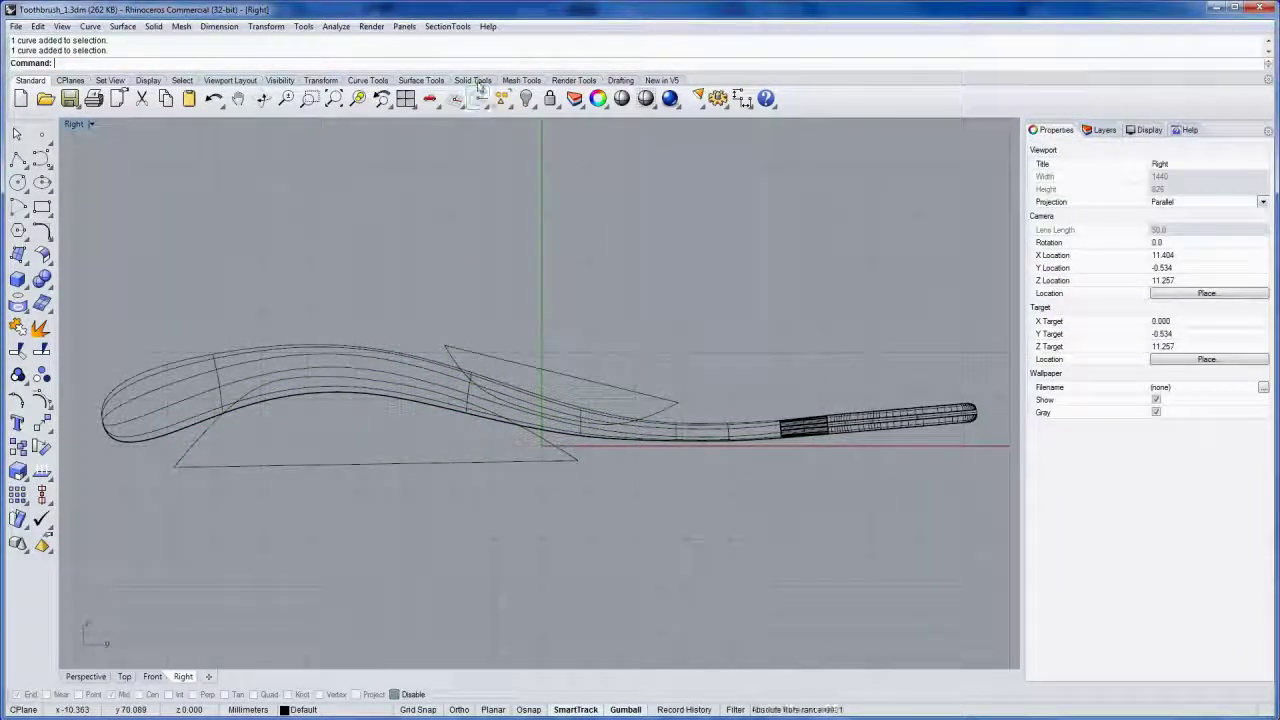
Step: Wire-cut the toothbrush body with the upper closed outline, cutting completely through and keeping all pieces
{"action": "left_click", "coordinate": [474, 81]}
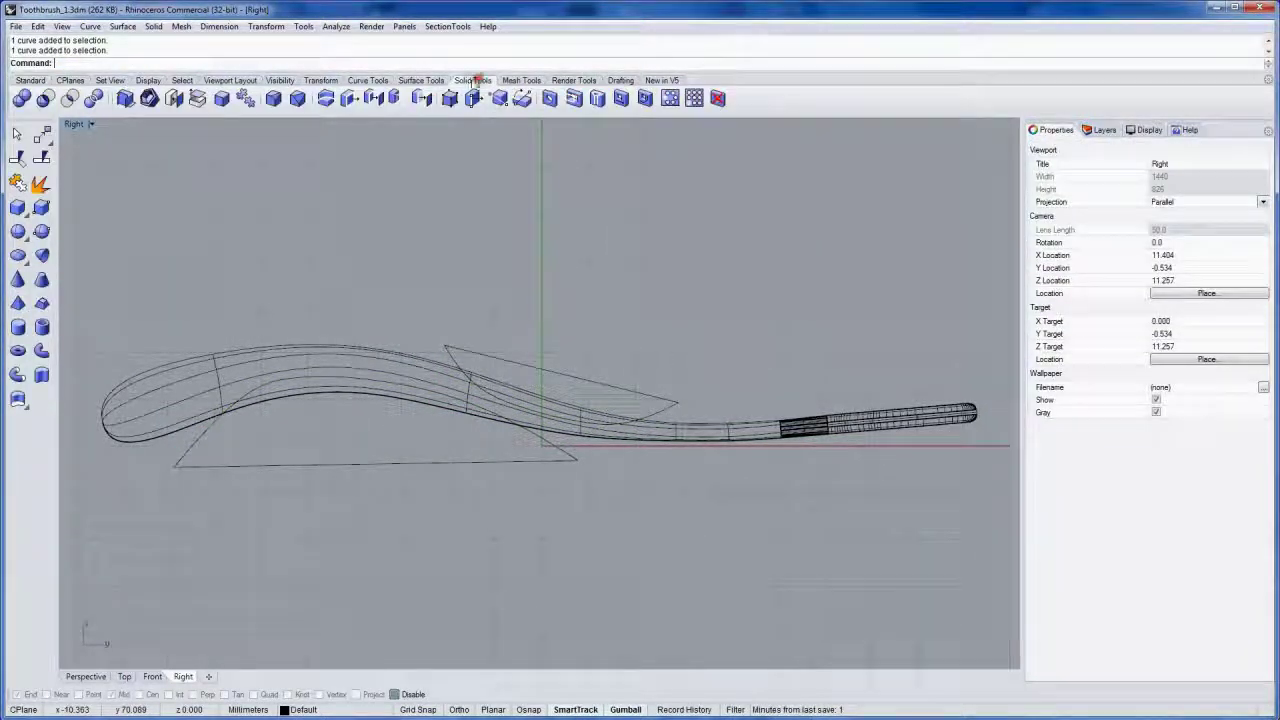
{"action": "left_click", "coordinate": [326, 98]}
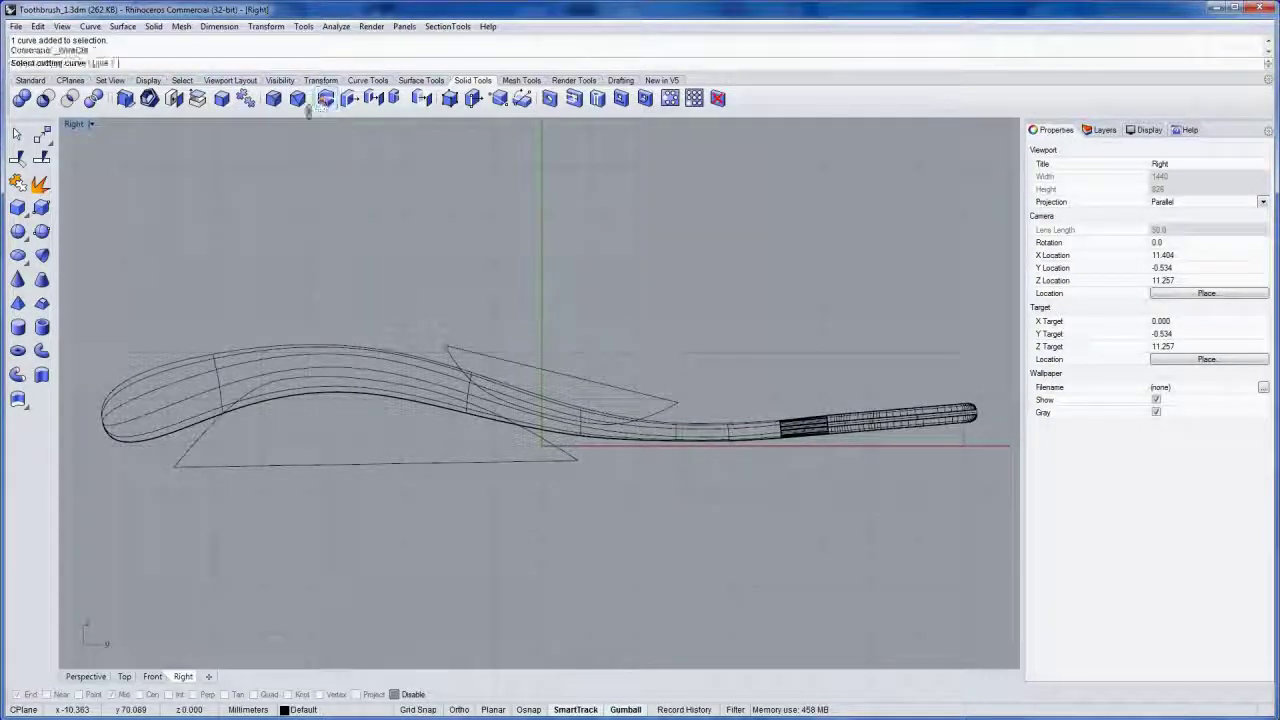
{"action": "left_click", "coordinate": [447, 349]}
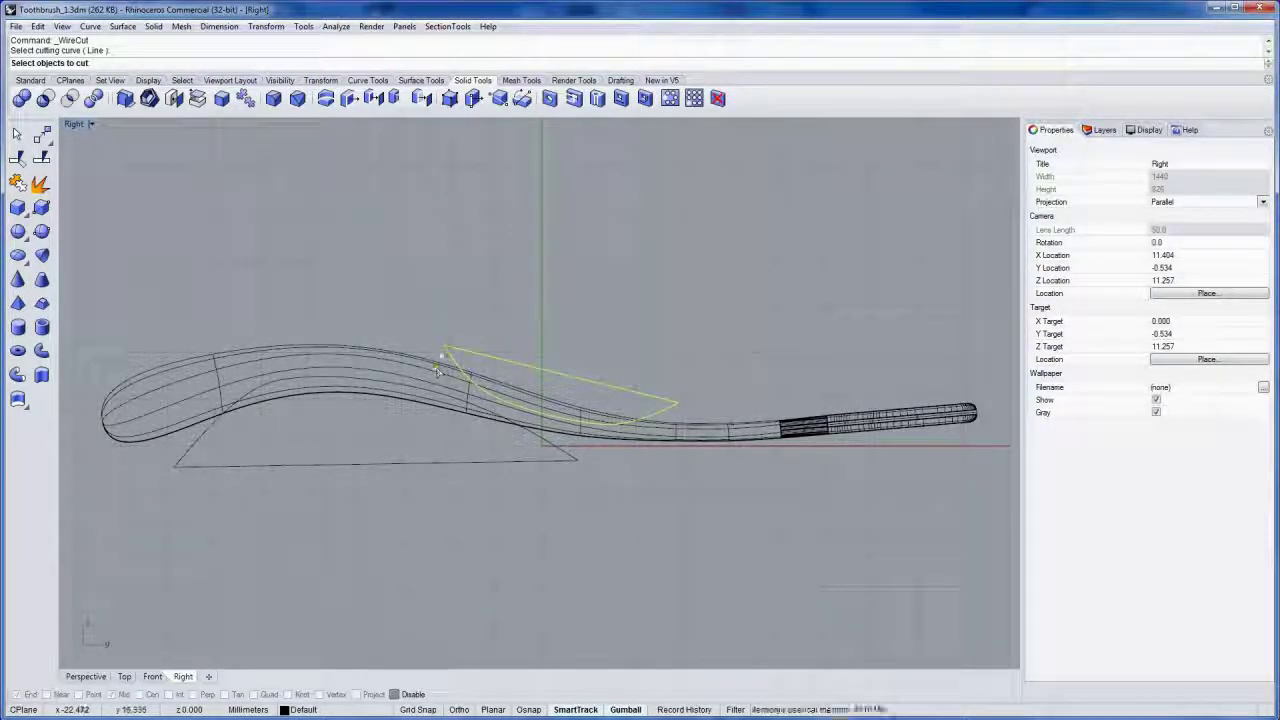
{"action": "left_click", "coordinate": [490, 382]}
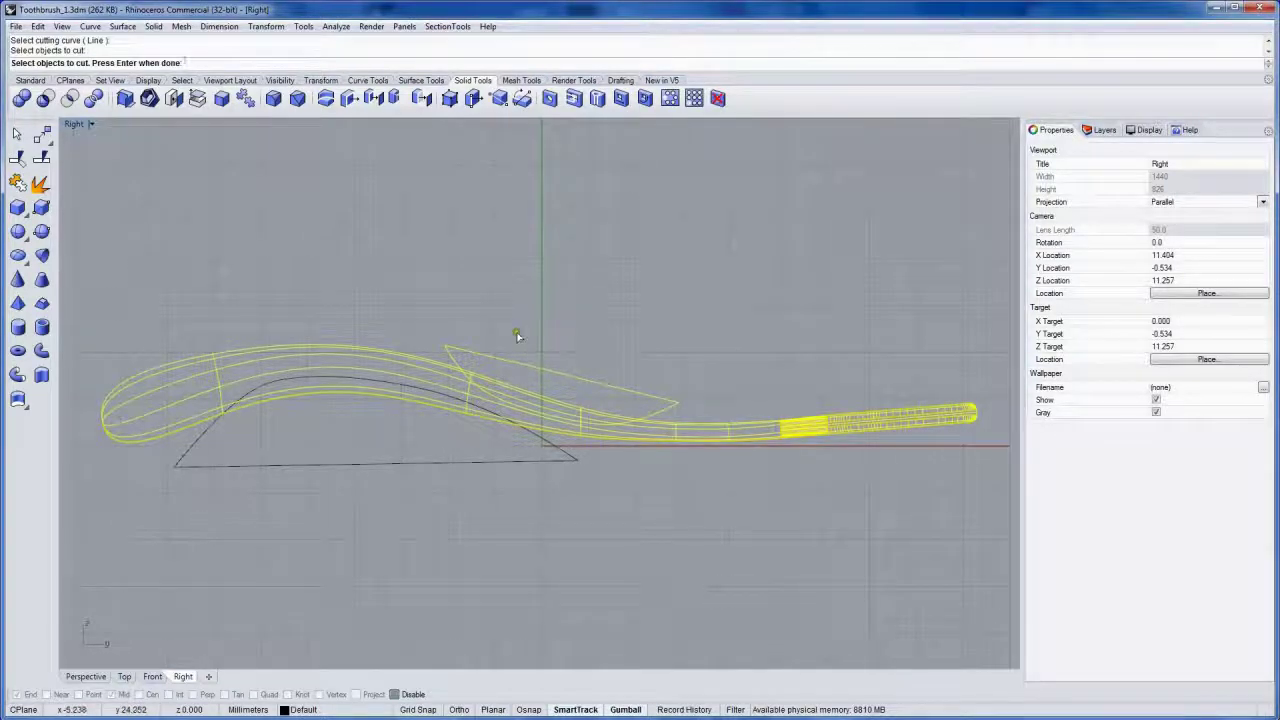
{"action": "key", "text": "Return"}
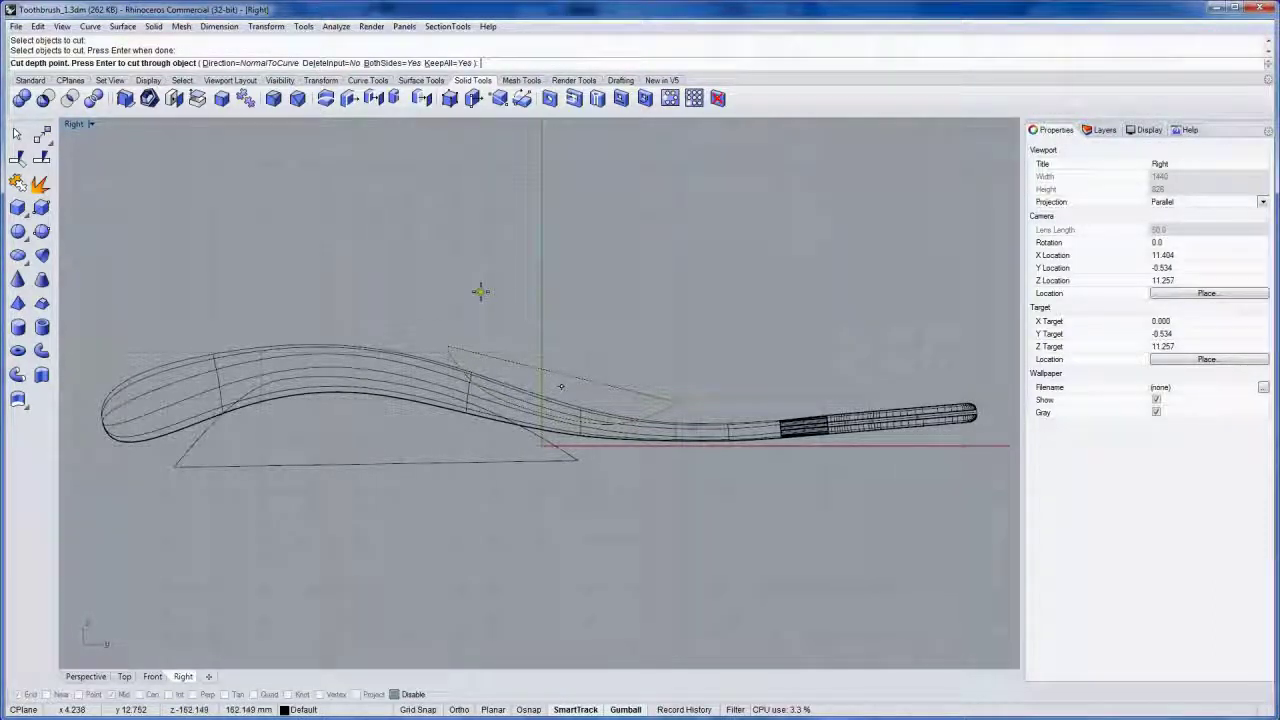
{"action": "key", "text": "Return"}
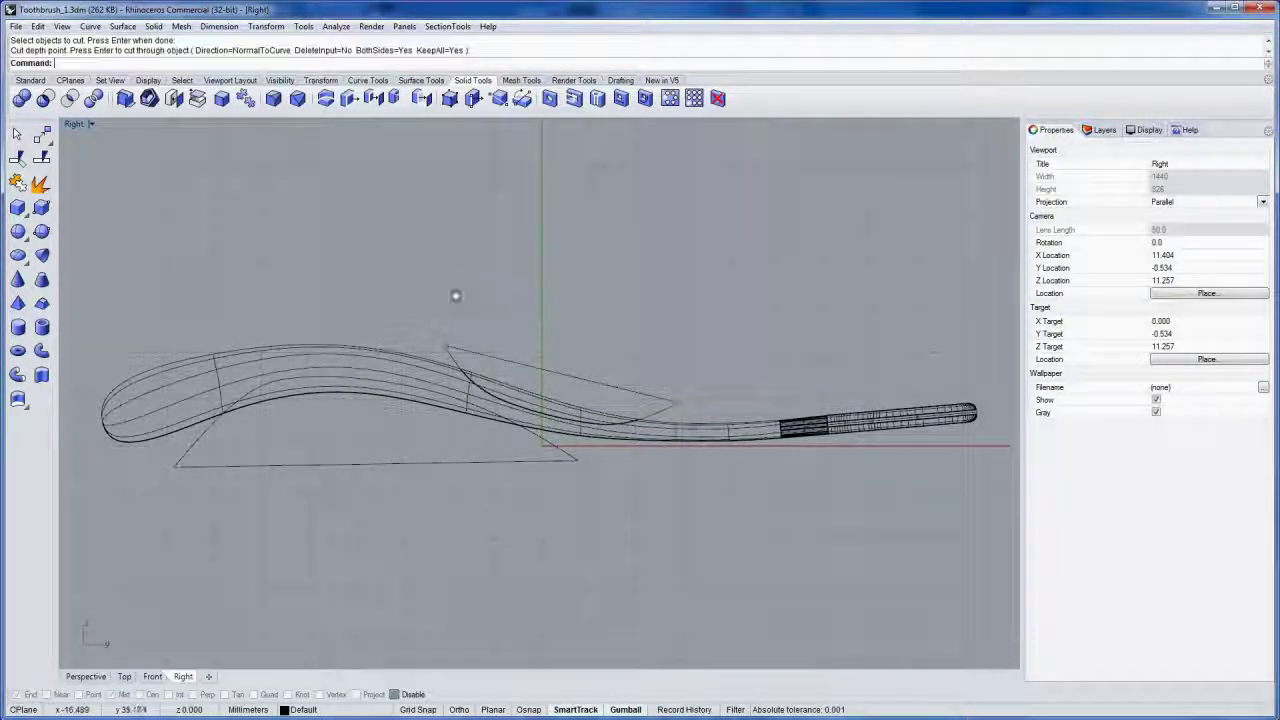
Step: Wire-cut the toothbrush body with the lower closed outline, cutting completely through with KeepAll set to Yes
{"action": "key", "text": "Return"}
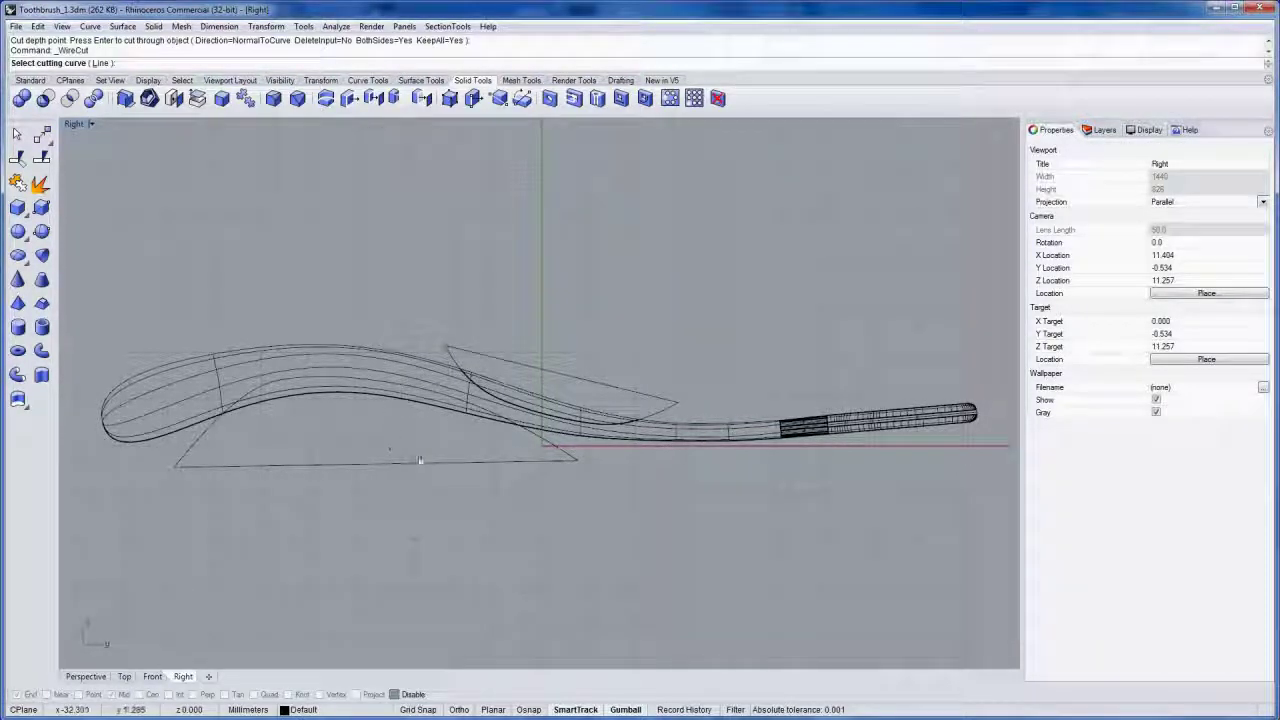
{"action": "left_click", "coordinate": [412, 462]}
{"action": "left_click", "coordinate": [287, 393]}
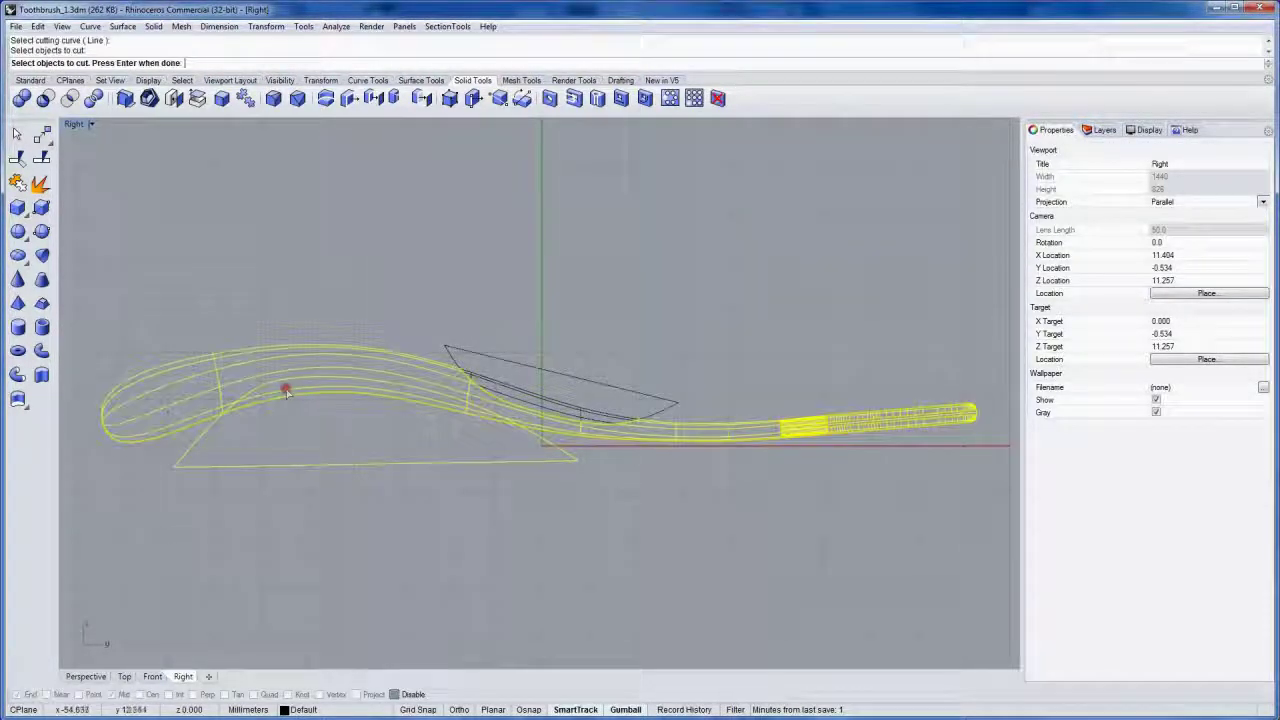
{"action": "key", "text": "Return"}
{"action": "key", "text": "Return"}
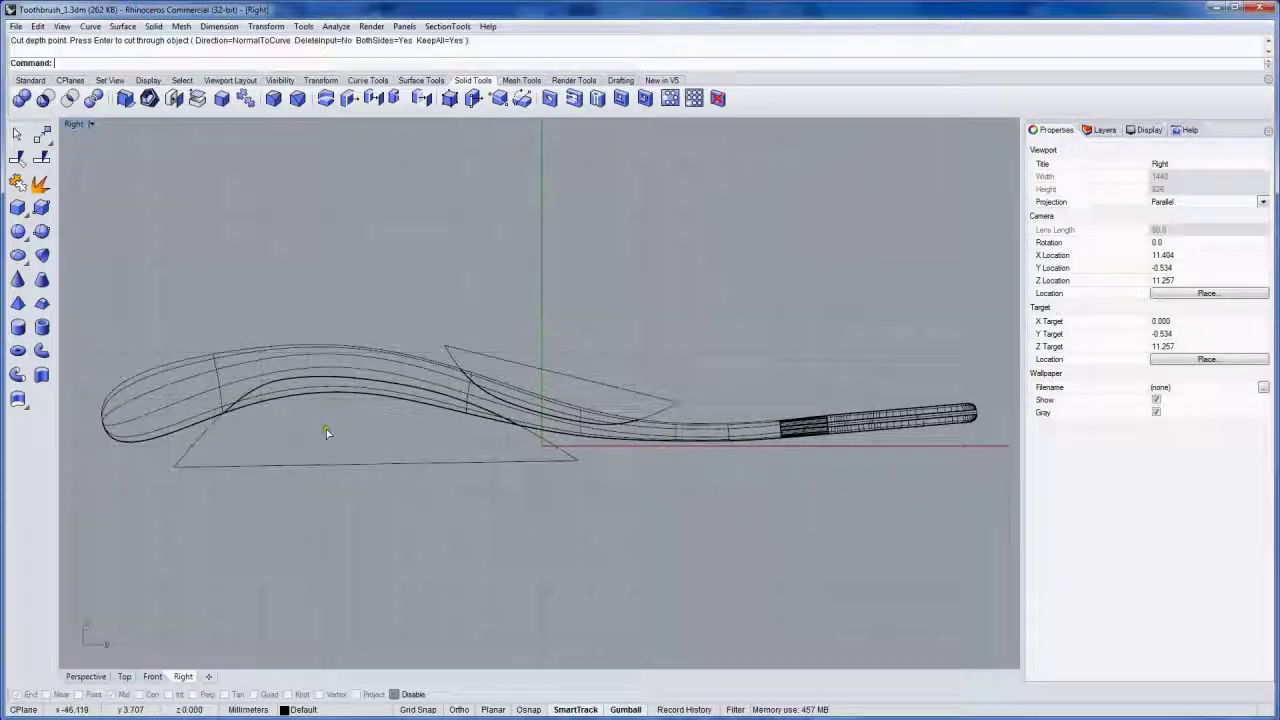
Step: Examine the cut pieces along the handle and neck in the Perspective view, selecting them to see their extents
{"action": "key", "text": "ctrl+F4"}
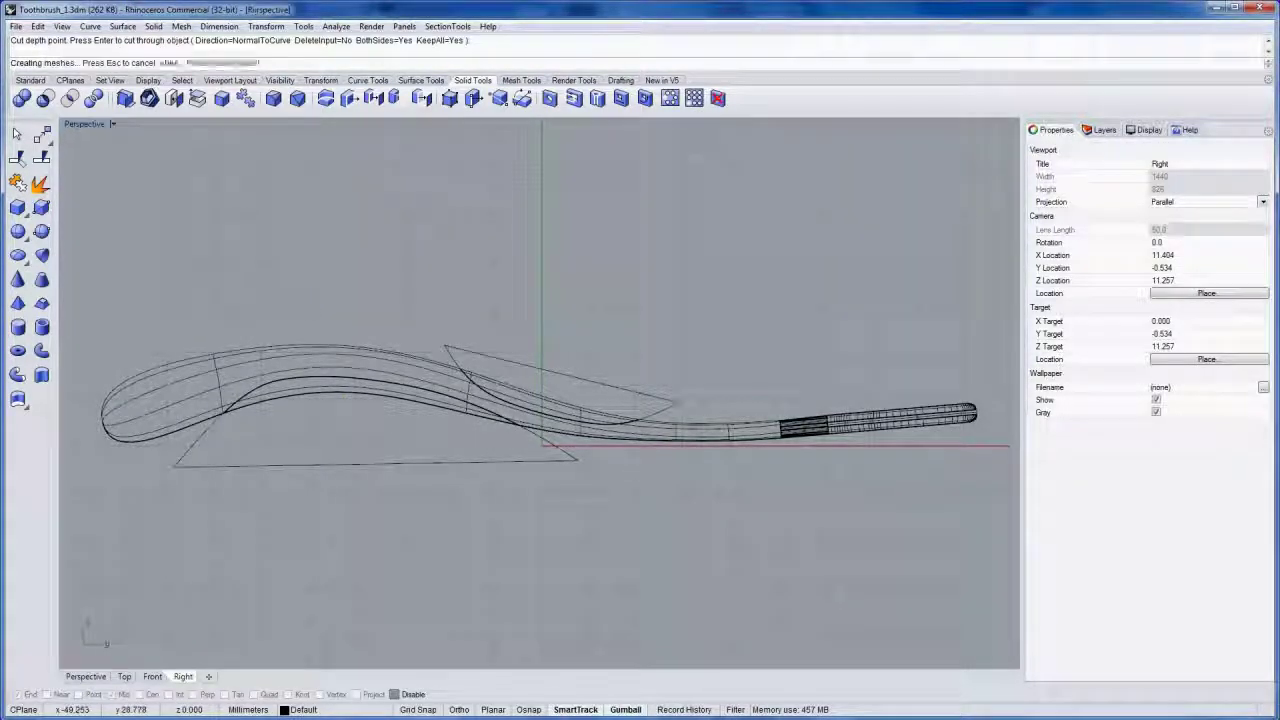
{"action": "right_click_drag", "start_coordinate": [668, 320], "coordinate": [500, 337]}
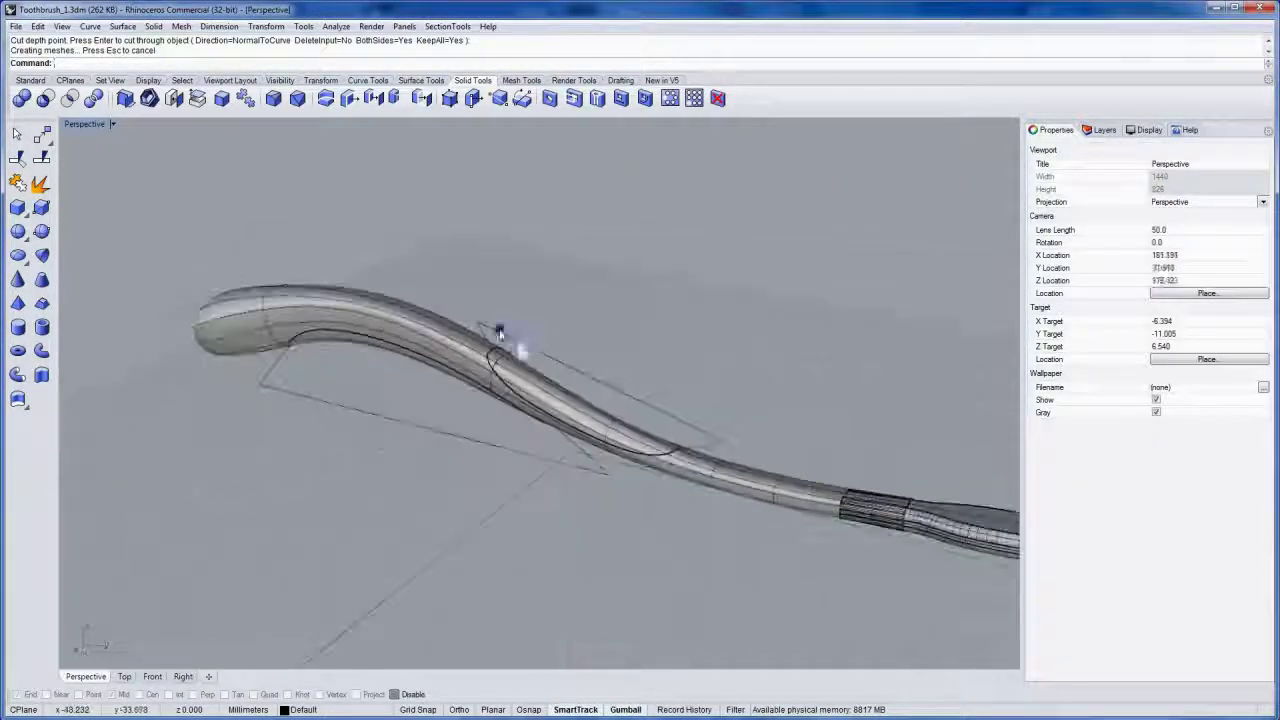
{"action": "scroll", "coordinate": [557, 409], "scroll_direction": "up", "scroll_amount": 5}
{"action": "left_click", "coordinate": [557, 391]}
{"action": "right_click_drag", "start_coordinate": [532, 455], "coordinate": [526, 385]}
{"action": "left_click", "coordinate": [381, 256]}
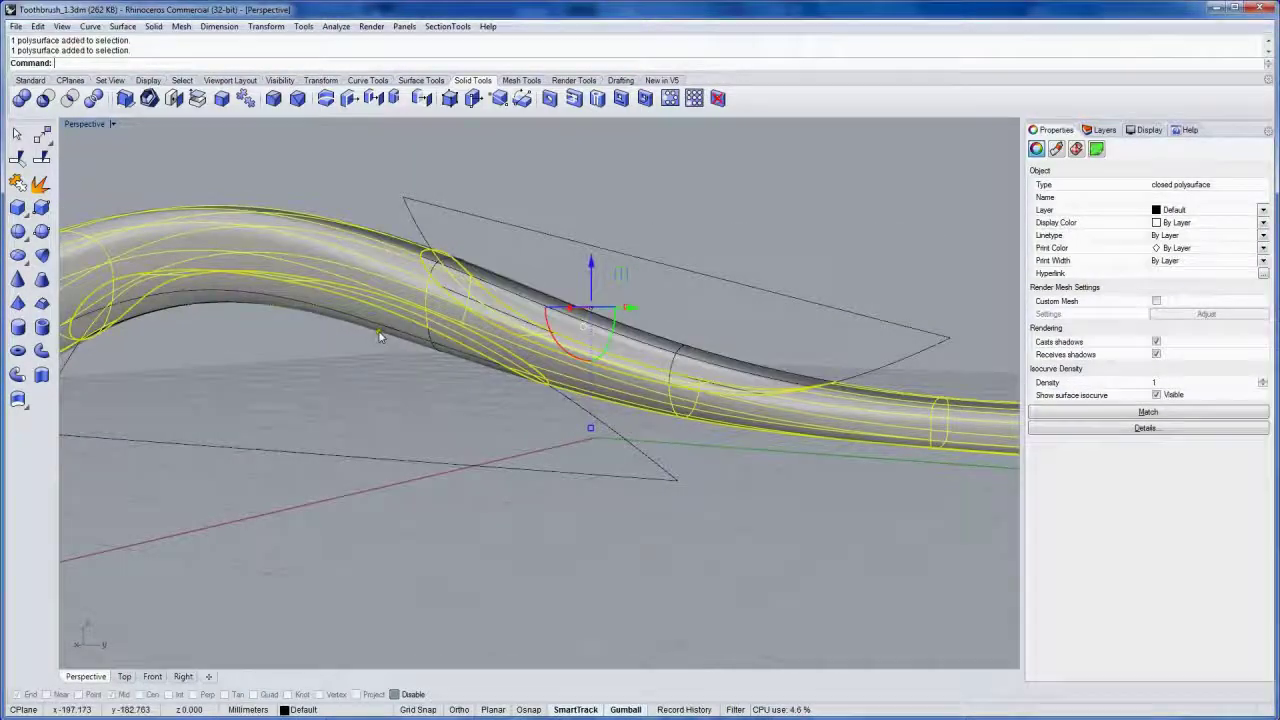
Step: Select the lower grip piece under the handle and set the Perspective viewport's display mode to Ghosted
{"action": "left_click", "coordinate": [379, 333]}
{"action": "right_click_drag", "start_coordinate": [375, 392], "coordinate": [343, 380]}
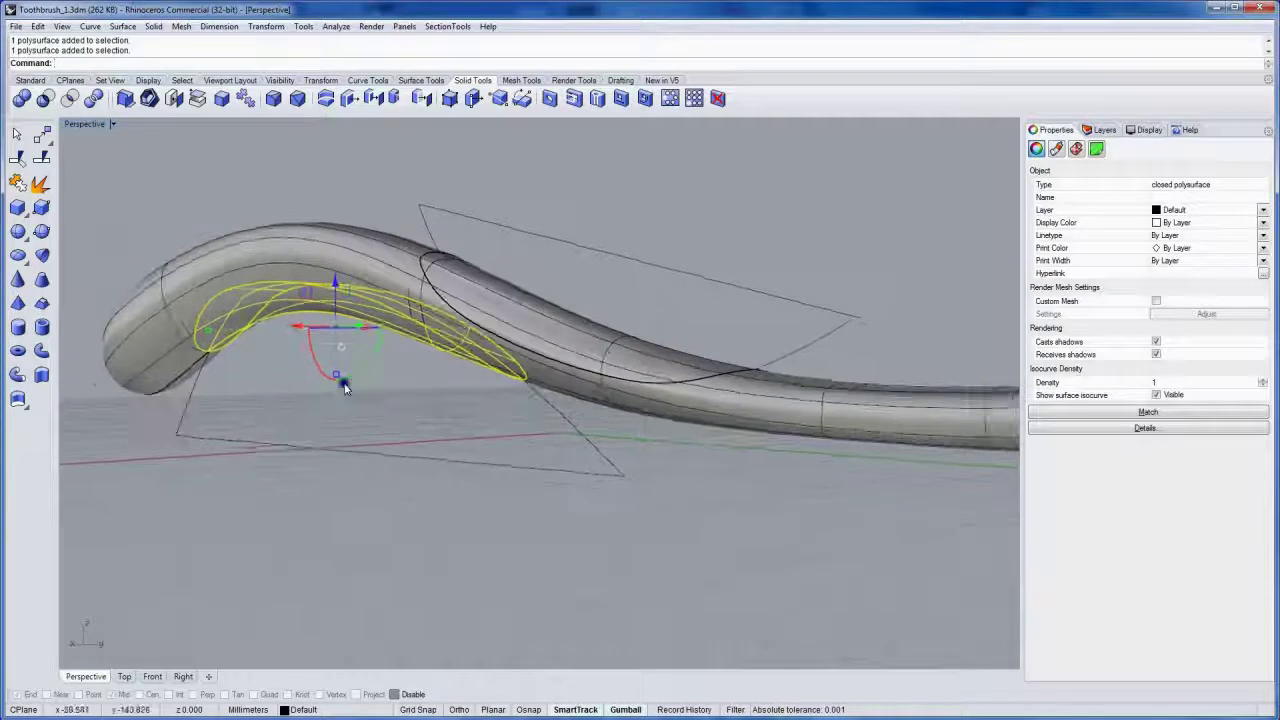
{"action": "left_click", "coordinate": [112, 124]}
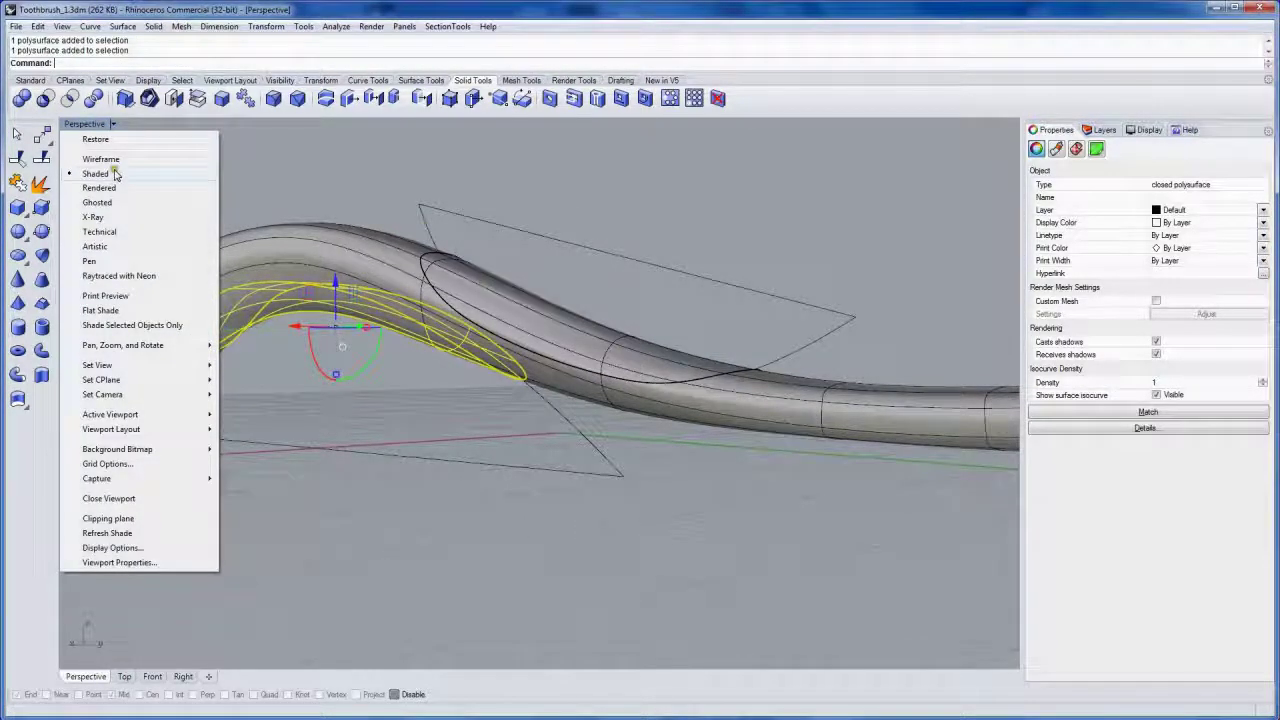
{"action": "left_click", "coordinate": [114, 204]}
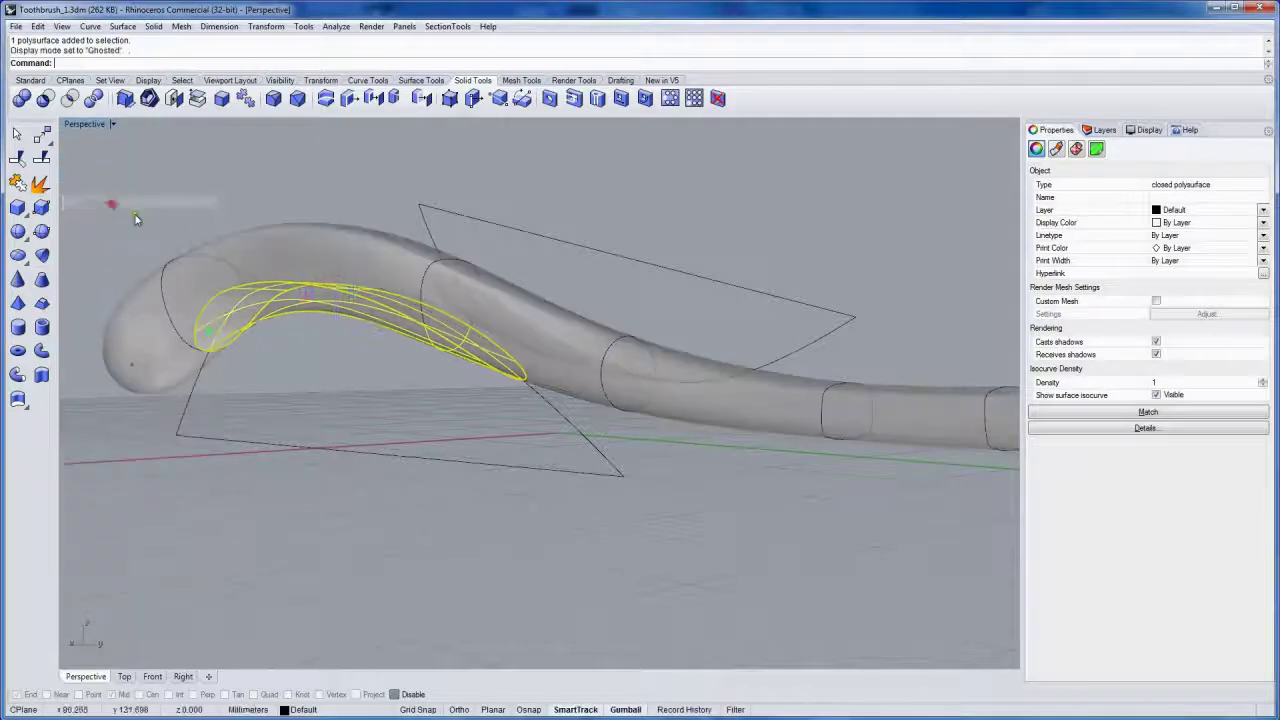
Step: Turn on surface isocurves and surface edges for the Ghosted Perspective view and check the cut outlines along the handle
{"action": "right_click_drag", "start_coordinate": [300, 280], "coordinate": [509, 343]}
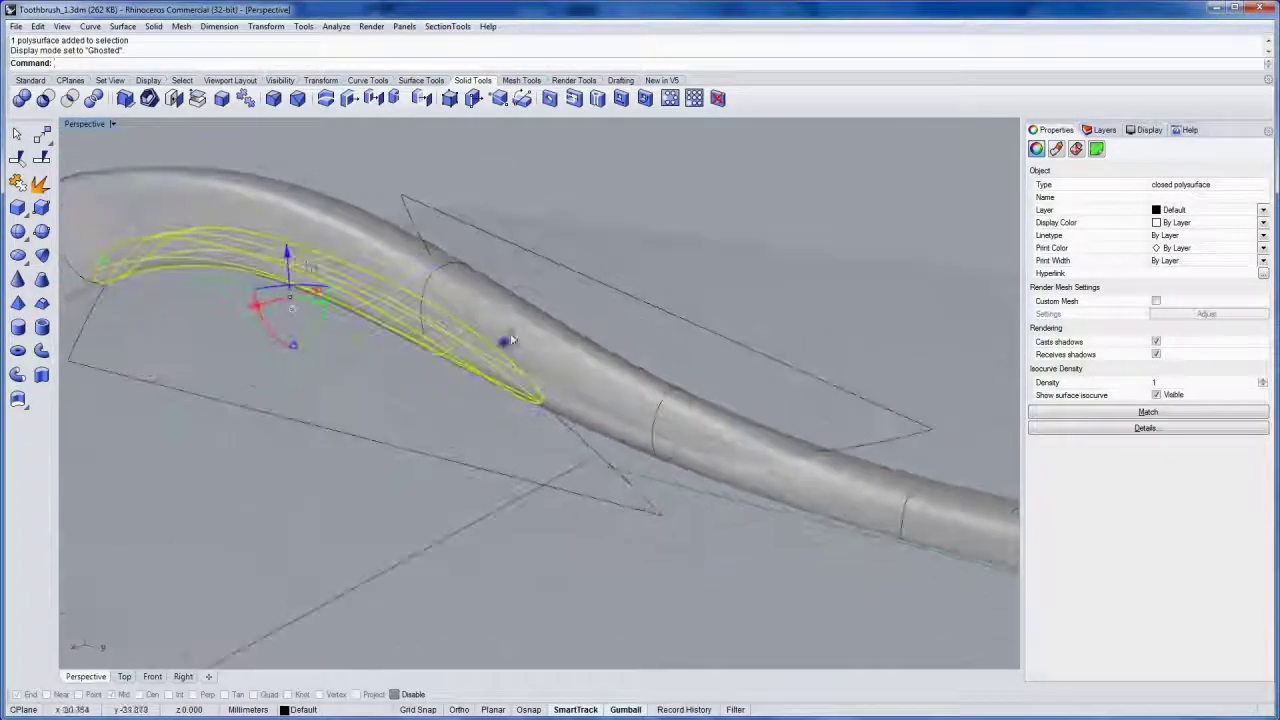
{"action": "left_click", "coordinate": [1146, 130]}
{"action": "left_click", "coordinate": [1156, 237]}
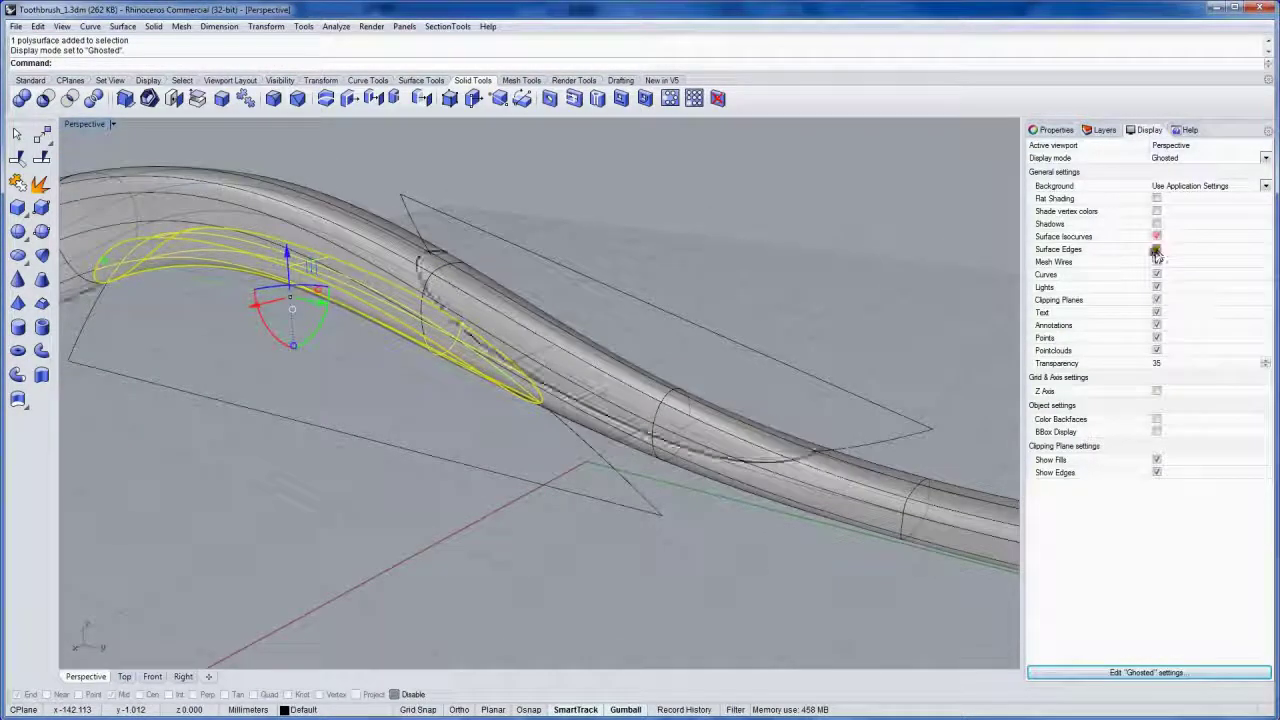
{"action": "right_click_drag", "start_coordinate": [674, 327], "coordinate": [615, 325]}
{"action": "left_click", "coordinate": [549, 313]}
{"action": "left_click", "coordinate": [679, 216]}
{"action": "mouse_move", "coordinate": [637, 375]}
{"action": "right_mouse_down"}
{"action": "mouse_move", "coordinate": [651, 340]}
{"action": "mouse_move", "coordinate": [620, 374]}
{"action": "right_mouse_up"}
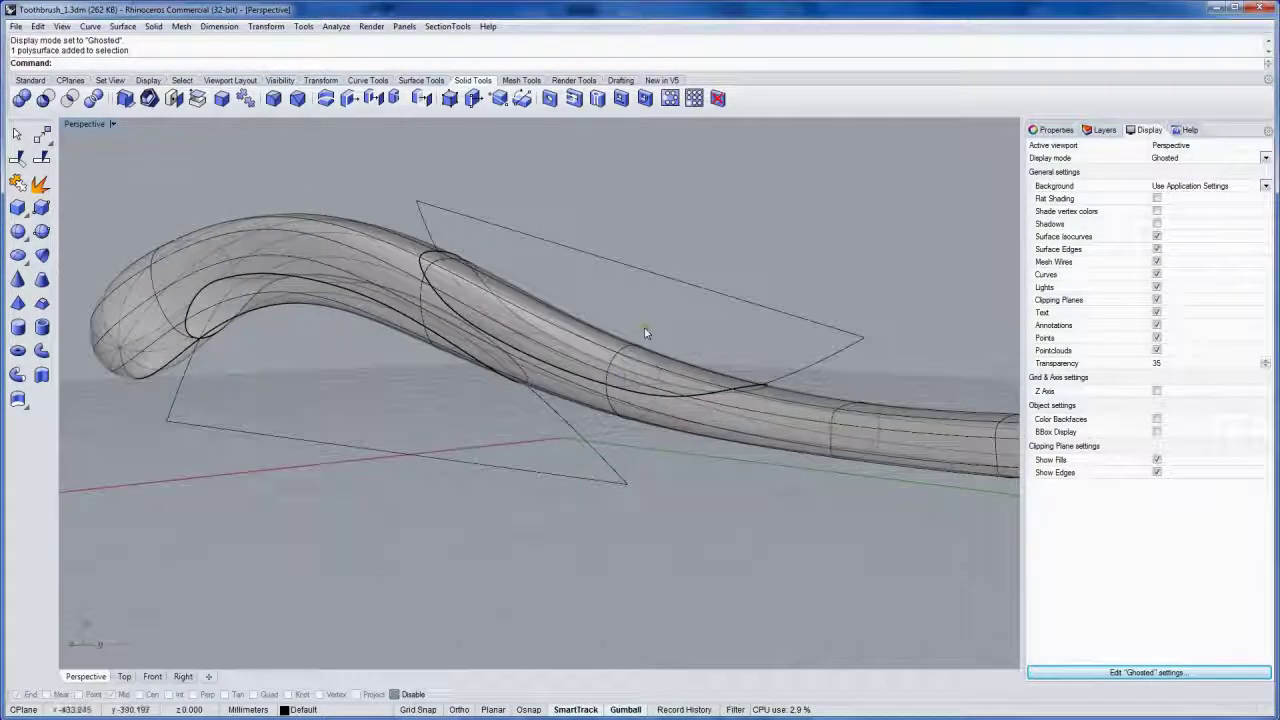
{"action": "mouse_move", "coordinate": [646, 331]}
{"action": "right_mouse_down"}
{"action": "mouse_move", "coordinate": [574, 371]}
{"action": "mouse_move", "coordinate": [463, 366]}
{"action": "mouse_move", "coordinate": [523, 326]}
{"action": "mouse_move", "coordinate": [474, 353]}
{"action": "right_mouse_up"}
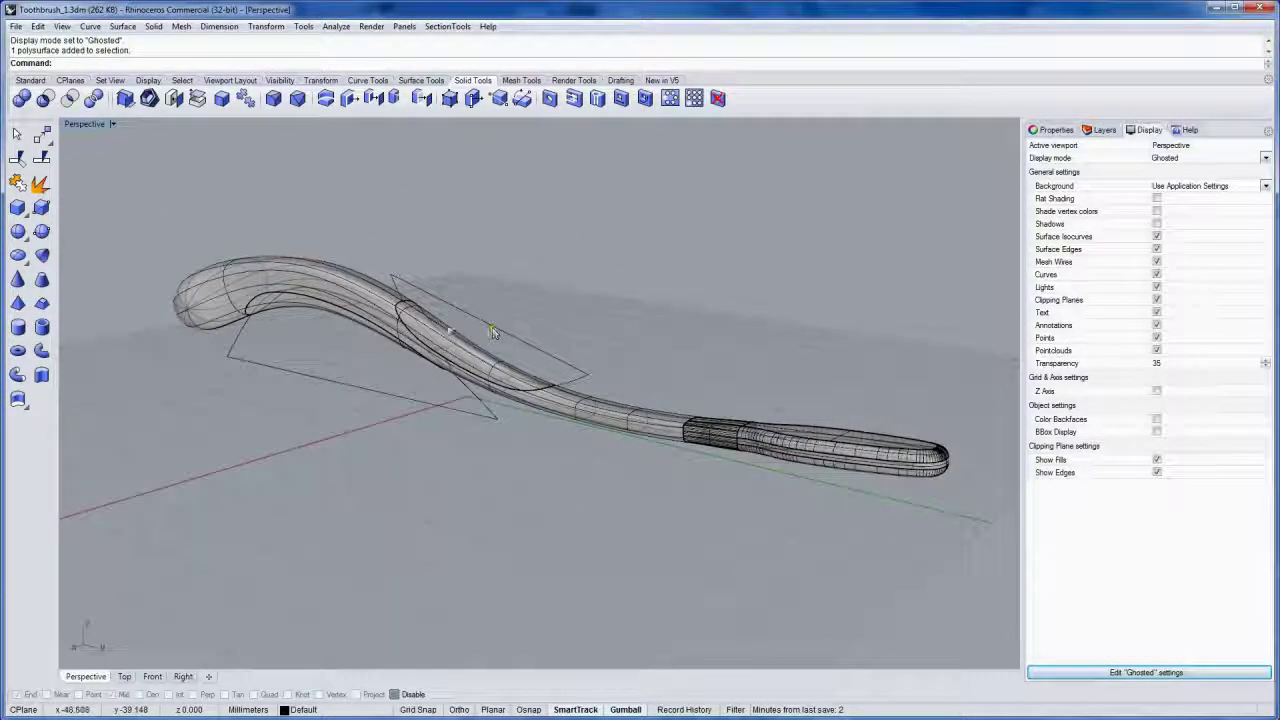
Step: Select all curves in the model with SelCrv and move them to Layer 02
{"action": "type", "text": "Se"}
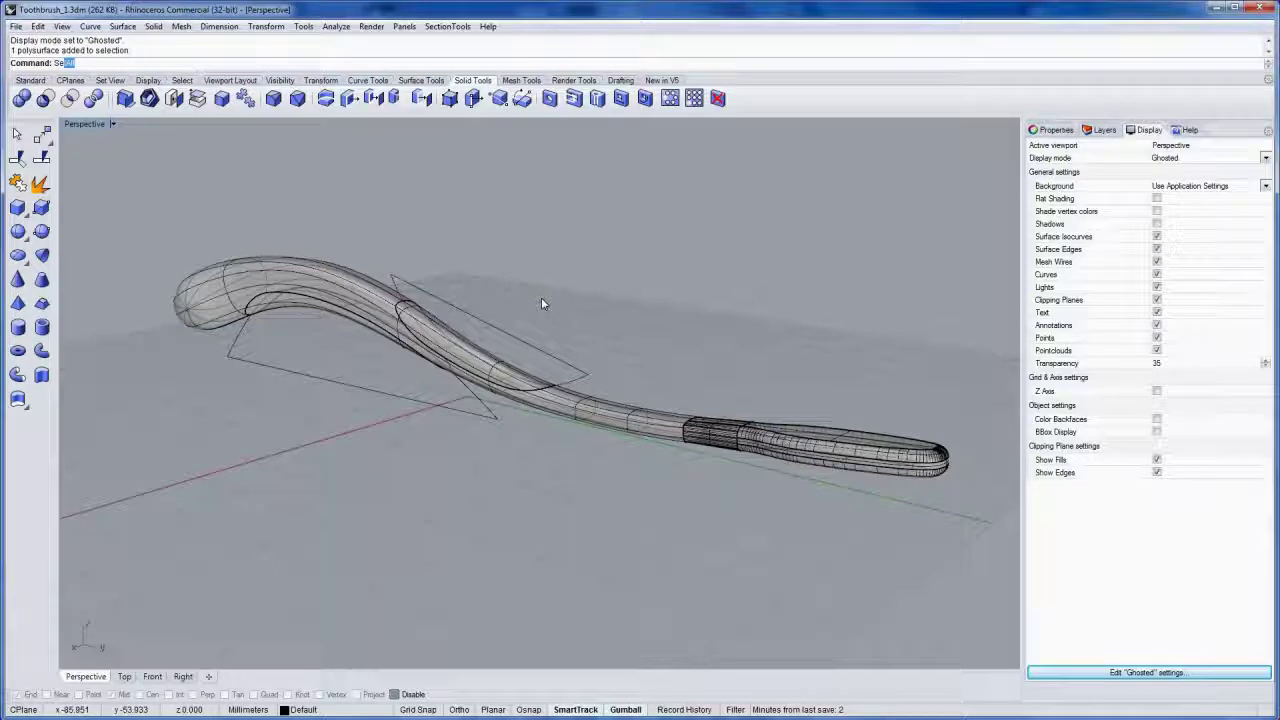
{"action": "type", "text": "lCrv"}
{"action": "key", "text": "Return"}
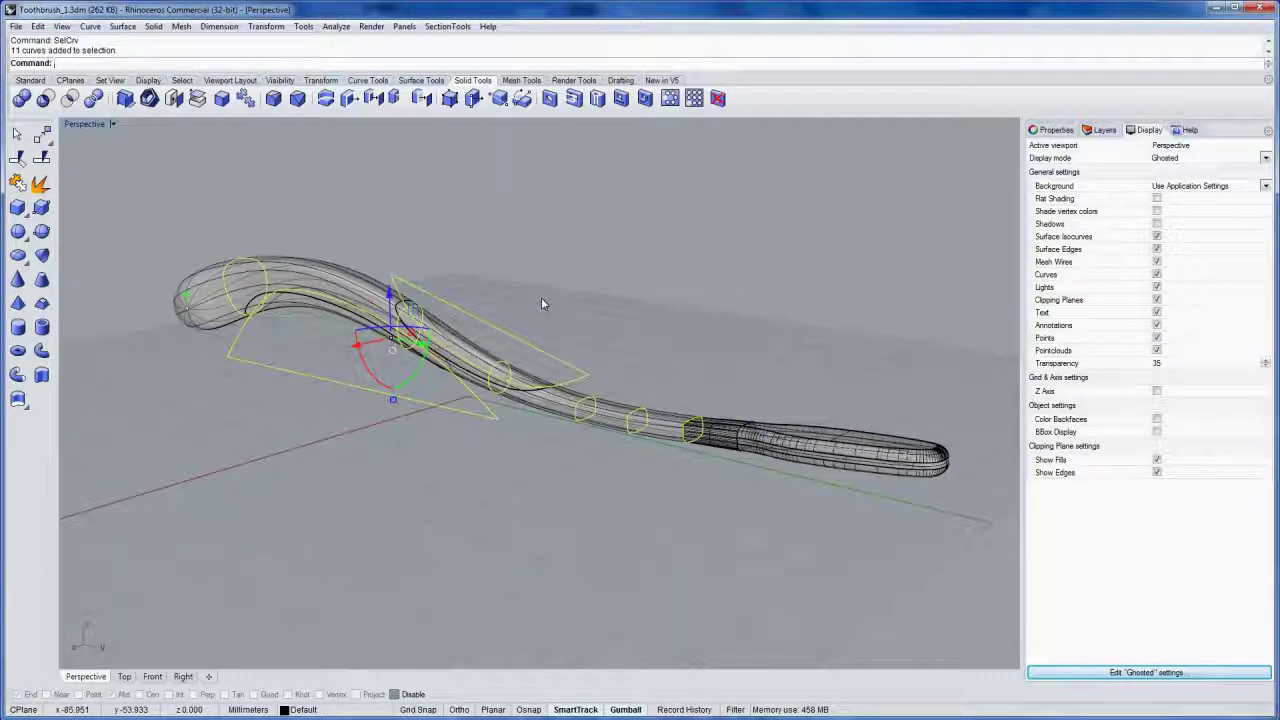
{"action": "left_click", "coordinate": [329, 710]}
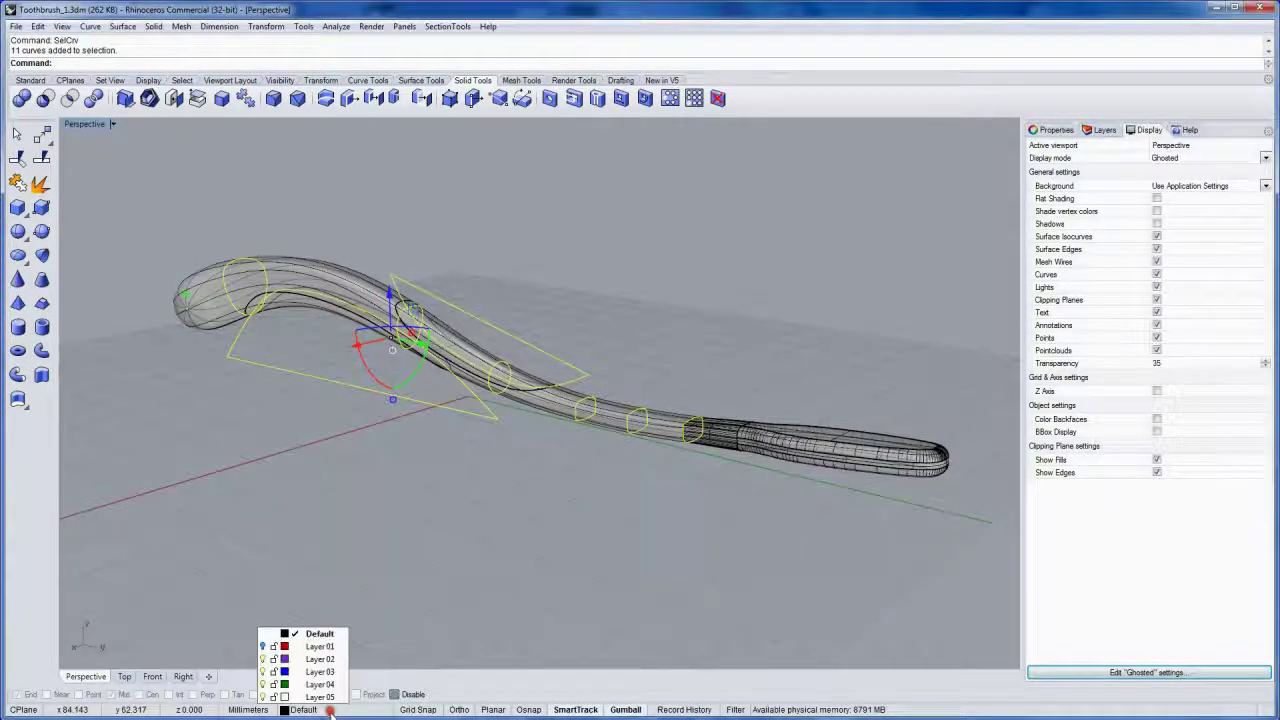
{"action": "left_click", "coordinate": [320, 660]}
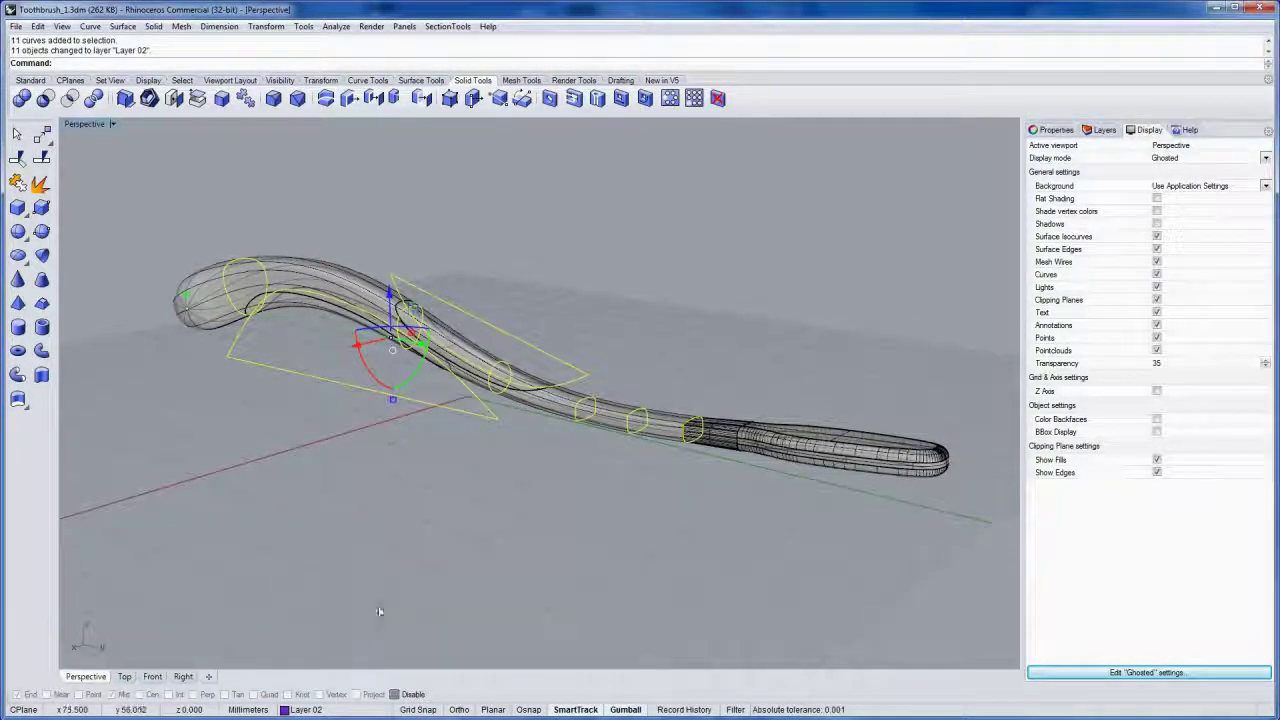
Step: Turn off Layer 02 to hide the curves and rename the layer as crvs
{"action": "left_click", "coordinate": [1104, 130]}
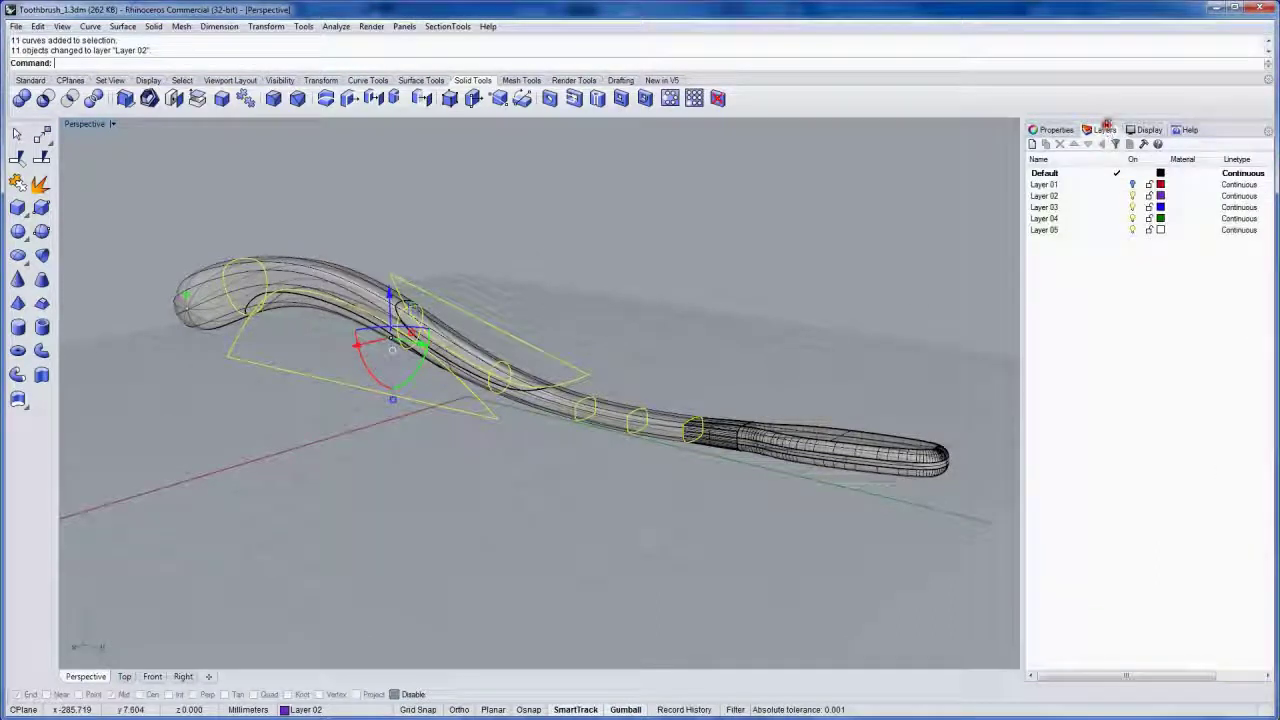
{"action": "left_click", "coordinate": [1132, 196]}
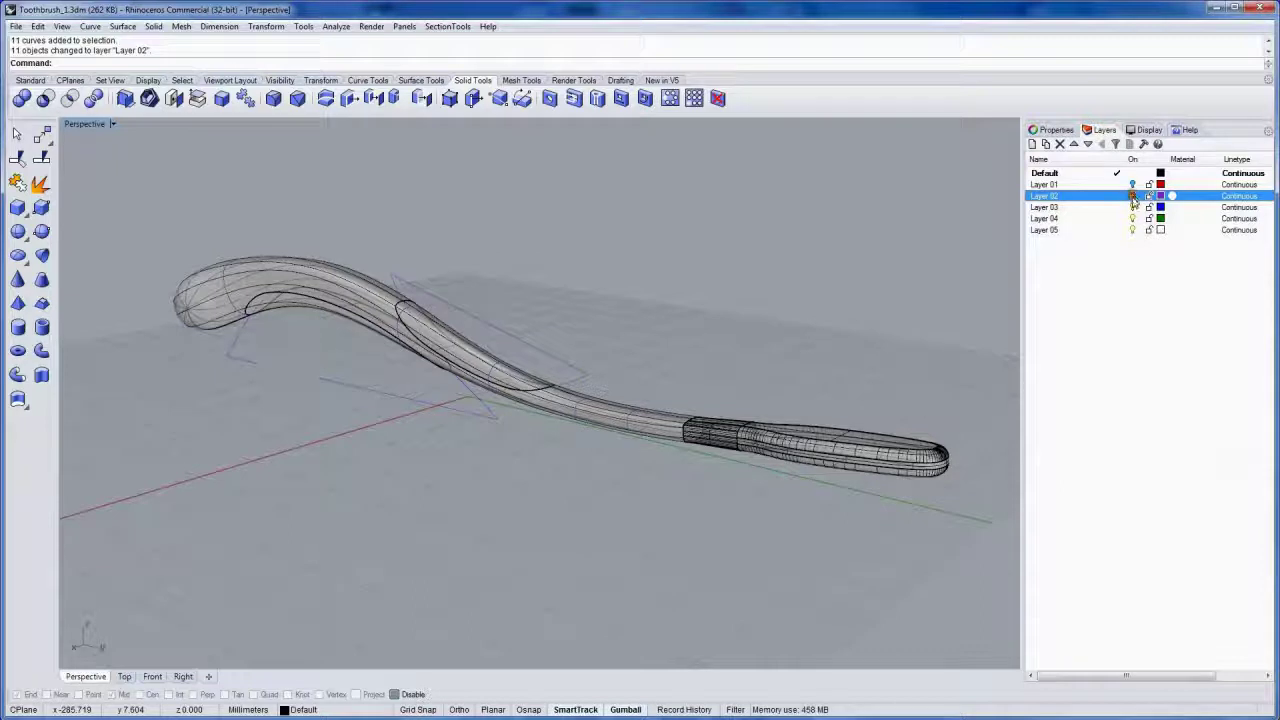
{"action": "left_click", "coordinate": [1133, 197]}
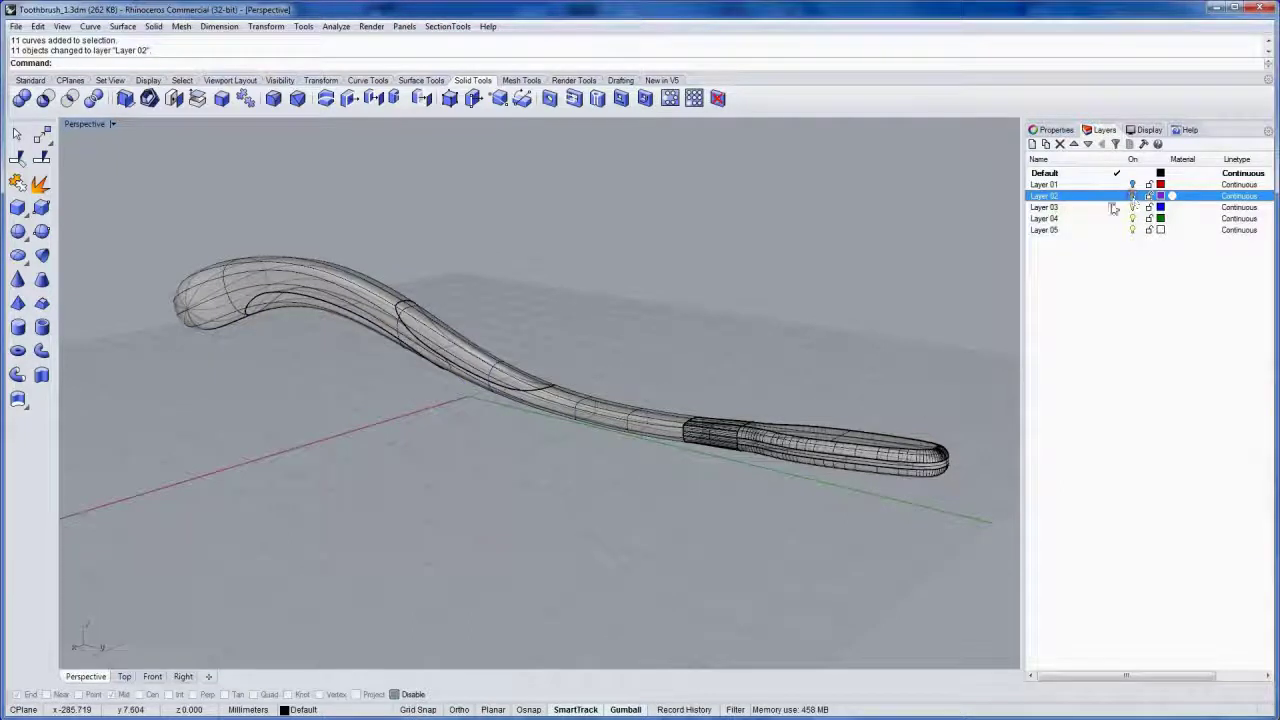
{"action": "left_click", "coordinate": [1055, 197]}
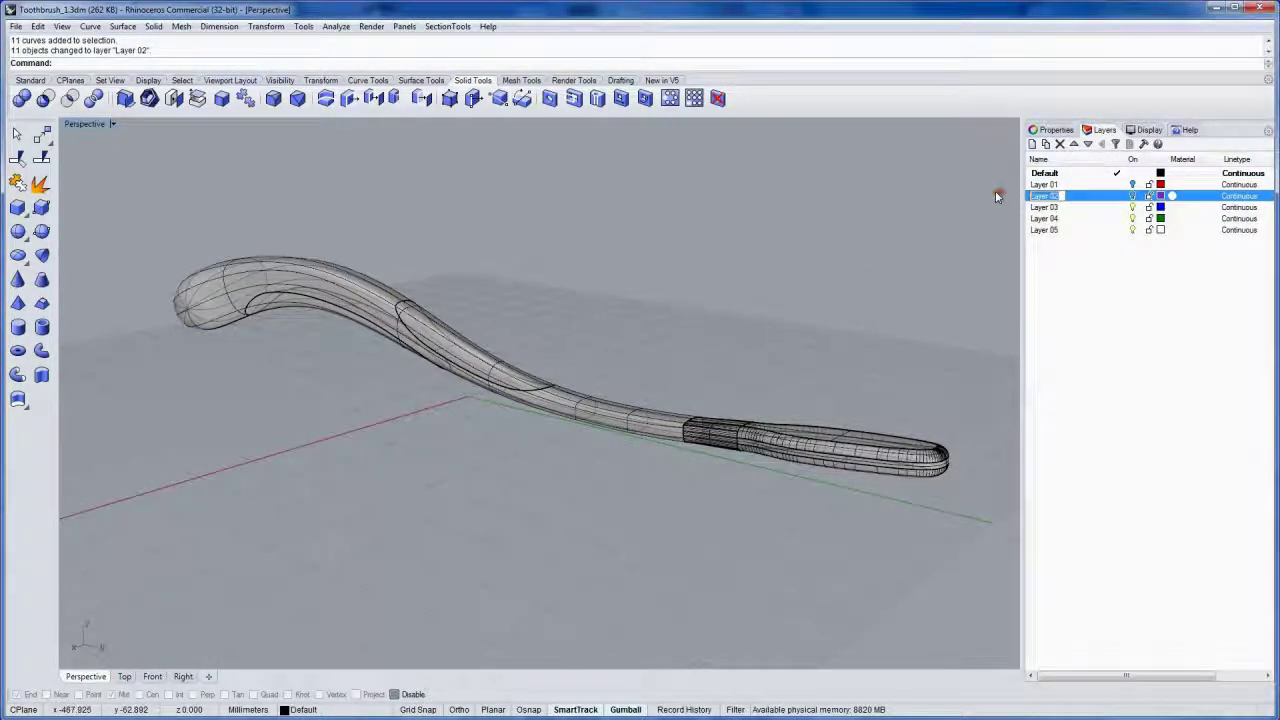
{"action": "type", "text": "curves"}
{"action": "key", "text": "Return"}
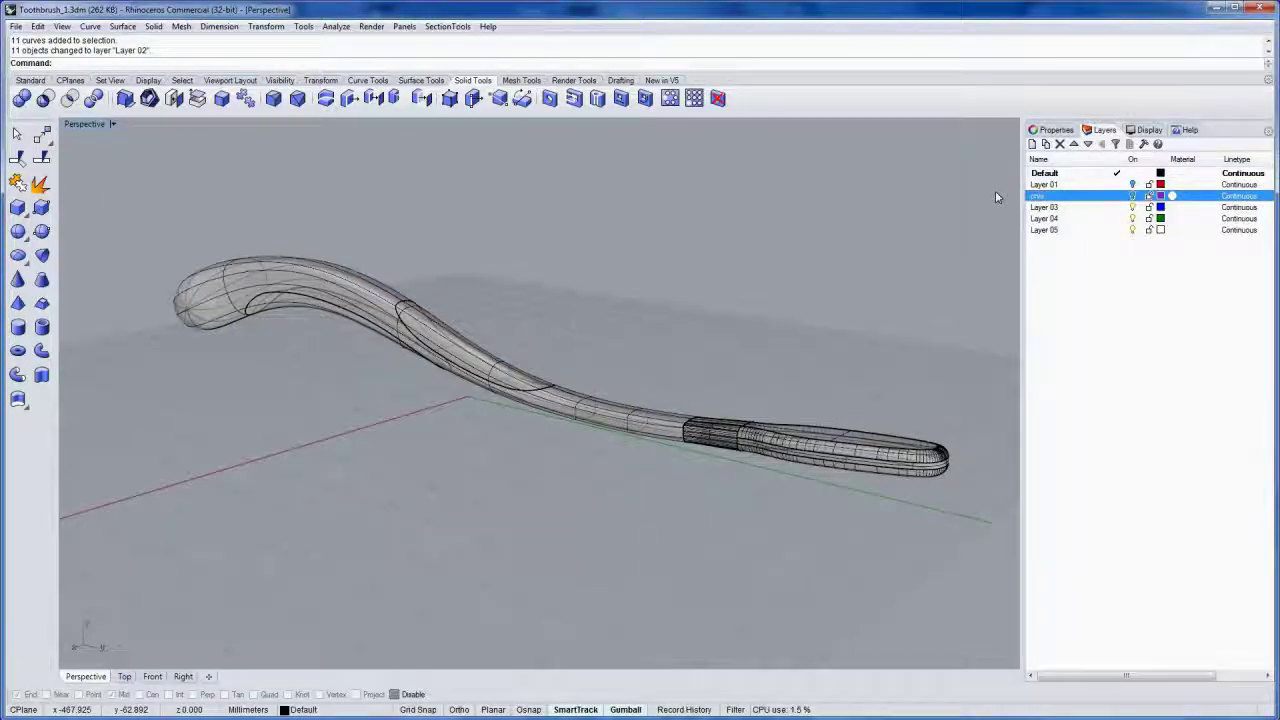
Step: Show Layer 01 briefly to check its contents, hide it again, and rename the layer as box
{"action": "left_click", "coordinate": [1133, 185]}
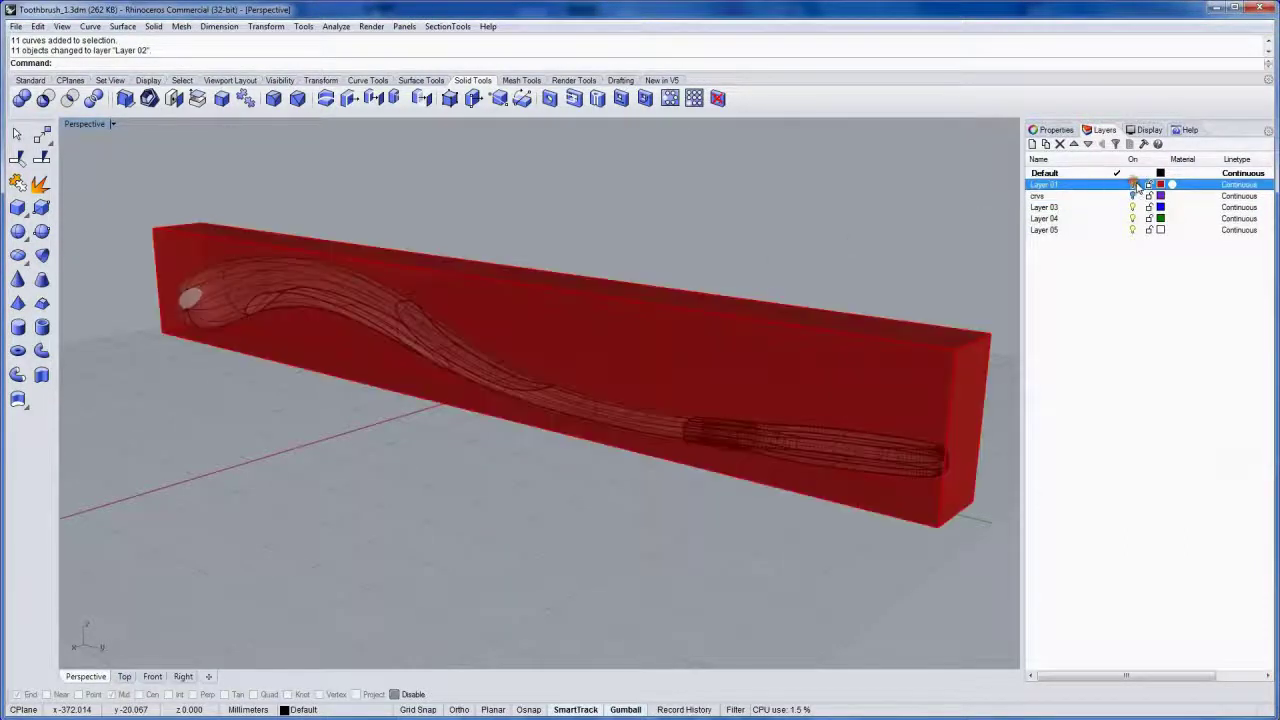
{"action": "left_click", "coordinate": [1133, 185]}
{"action": "left_click", "coordinate": [1045, 185]}
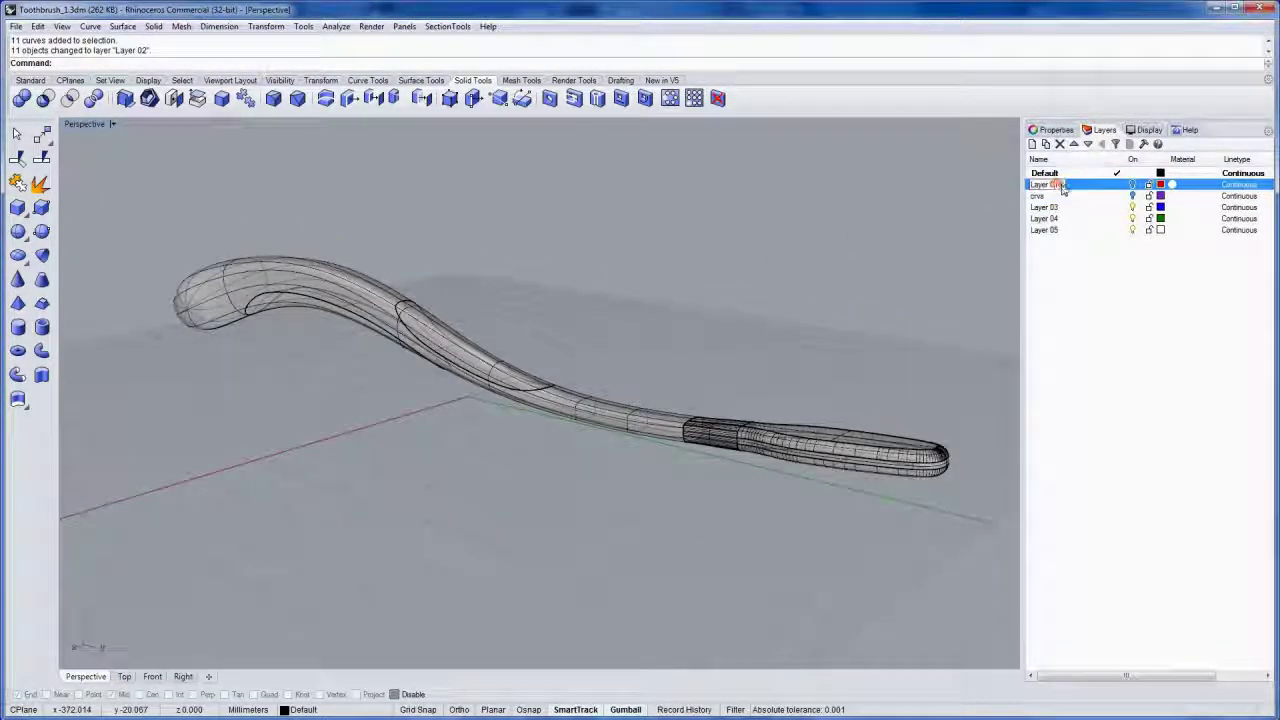
{"action": "type", "text": "bo"}
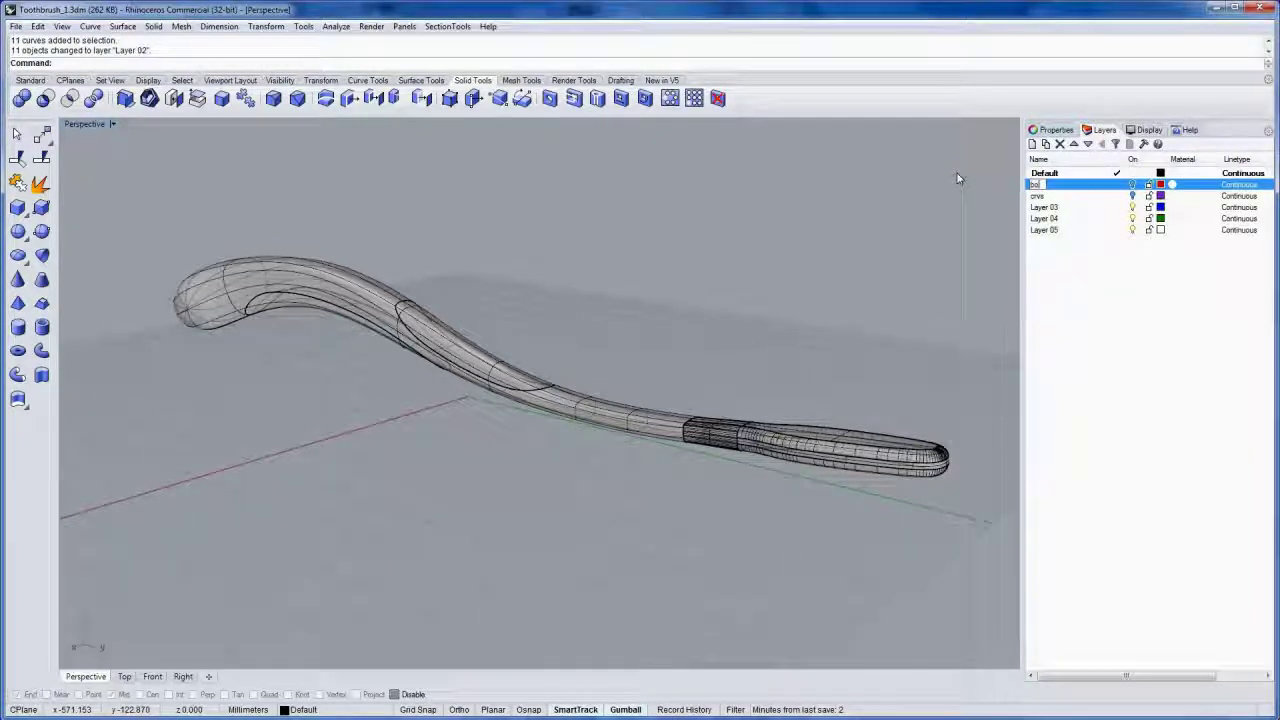
{"action": "type", "text": "x"}
{"action": "left_click", "coordinate": [957, 175]}
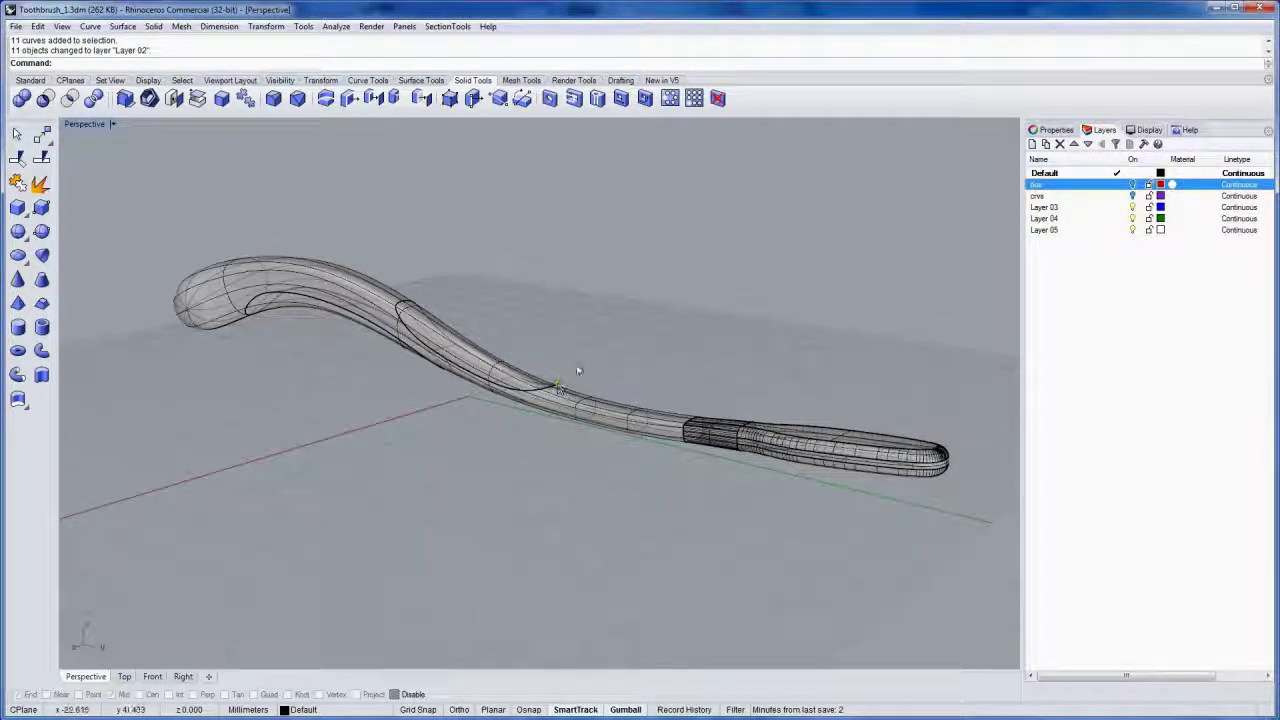
Step: Examine how the main handle body and the upper and lower grip pieces fit together, selecting the pieces in the Perspective view
{"action": "mouse_move", "coordinate": [373, 338]}
{"action": "right_mouse_down"}
{"action": "mouse_move", "coordinate": [403, 349]}
{"action": "mouse_move", "coordinate": [446, 338]}
{"action": "mouse_move", "coordinate": [394, 340]}
{"action": "right_mouse_up"}
{"action": "scroll", "coordinate": [446, 336], "scroll_direction": "up", "scroll_amount": 9}
{"action": "left_click", "coordinate": [498, 377]}
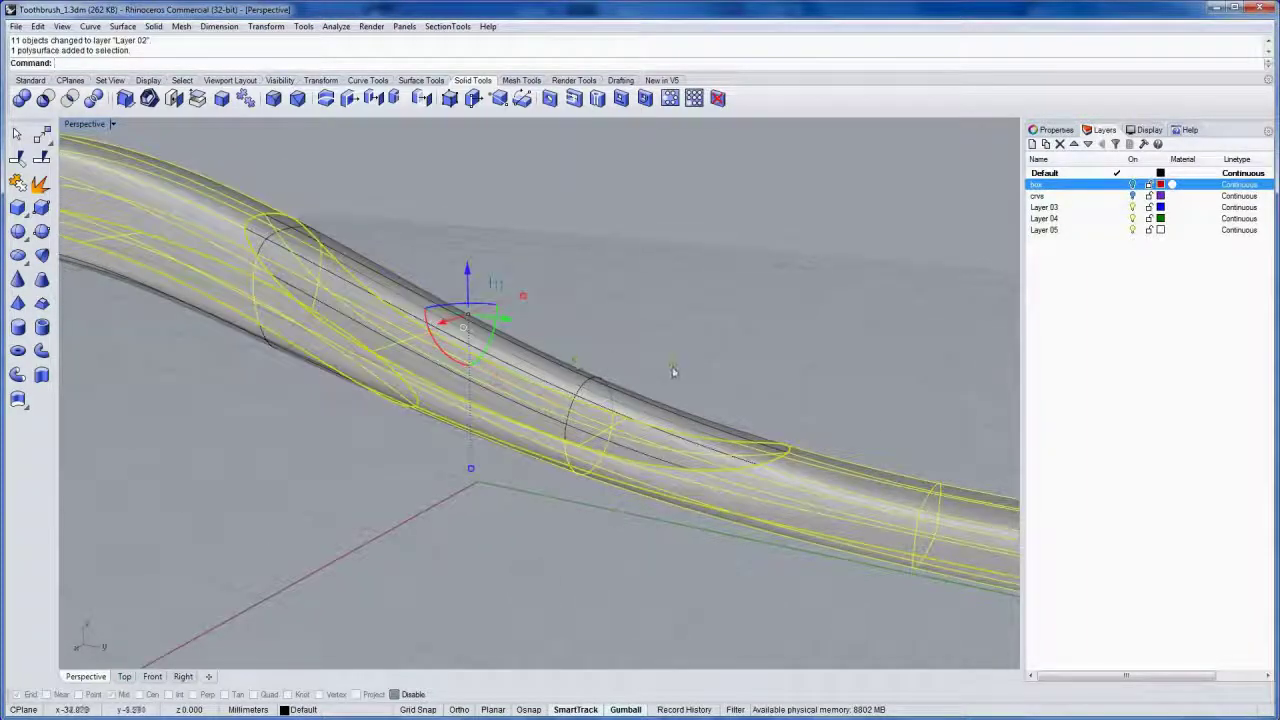
{"action": "right_click_drag", "start_coordinate": [674, 370], "coordinate": [740, 277]}
{"action": "left_click", "coordinate": [640, 331]}
{"action": "right_click_drag", "start_coordinate": [600, 251], "coordinate": [536, 252]}
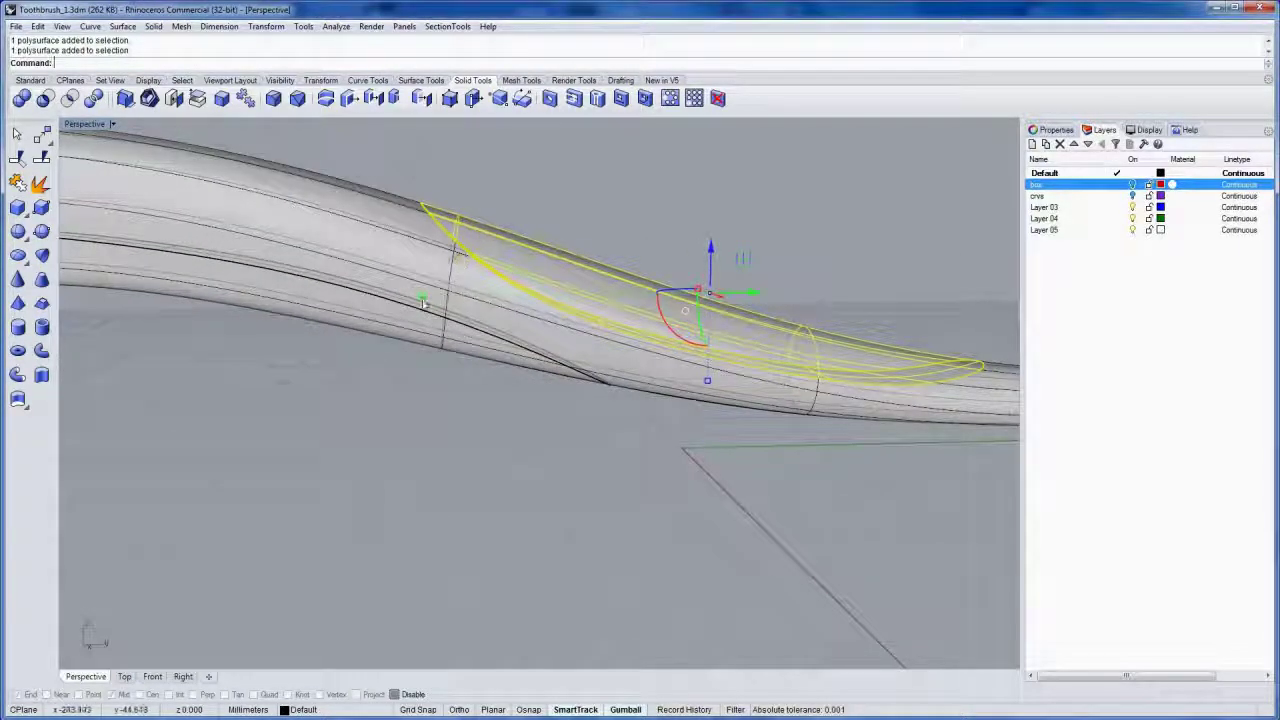
{"action": "right_click_drag", "start_coordinate": [636, 334], "coordinate": [402, 355]}
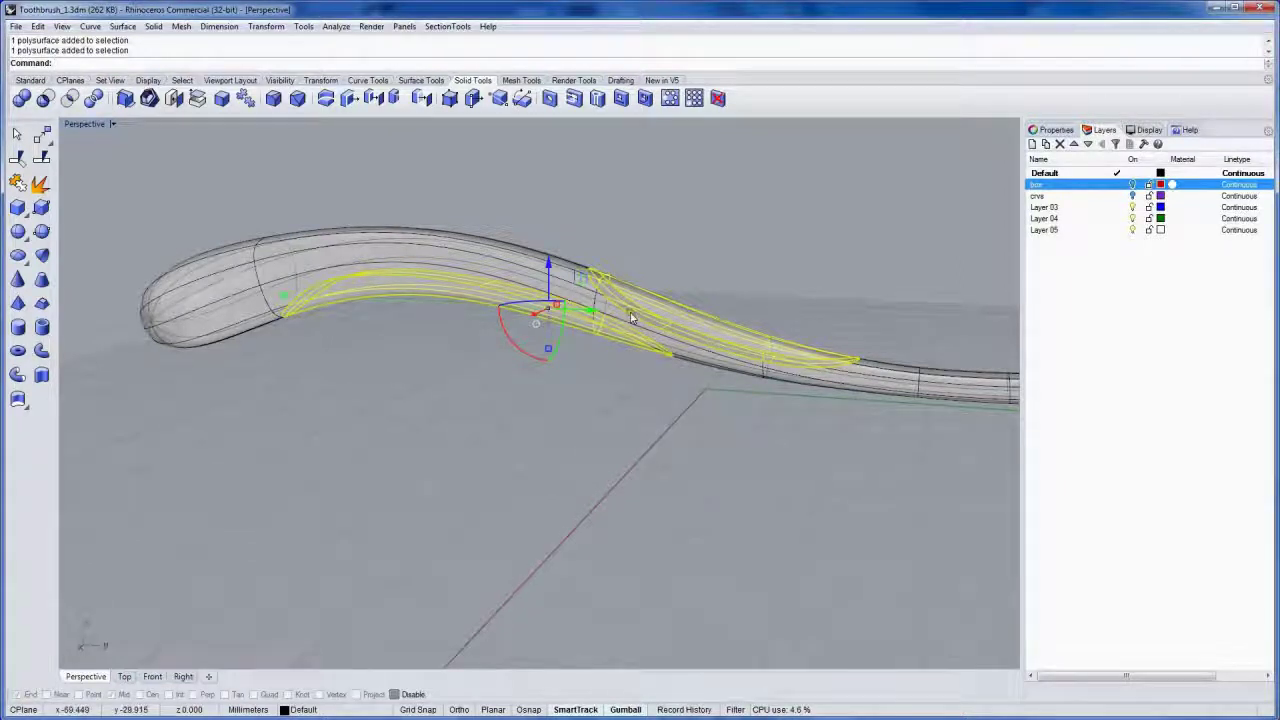
{"action": "left_click", "coordinate": [388, 235]}
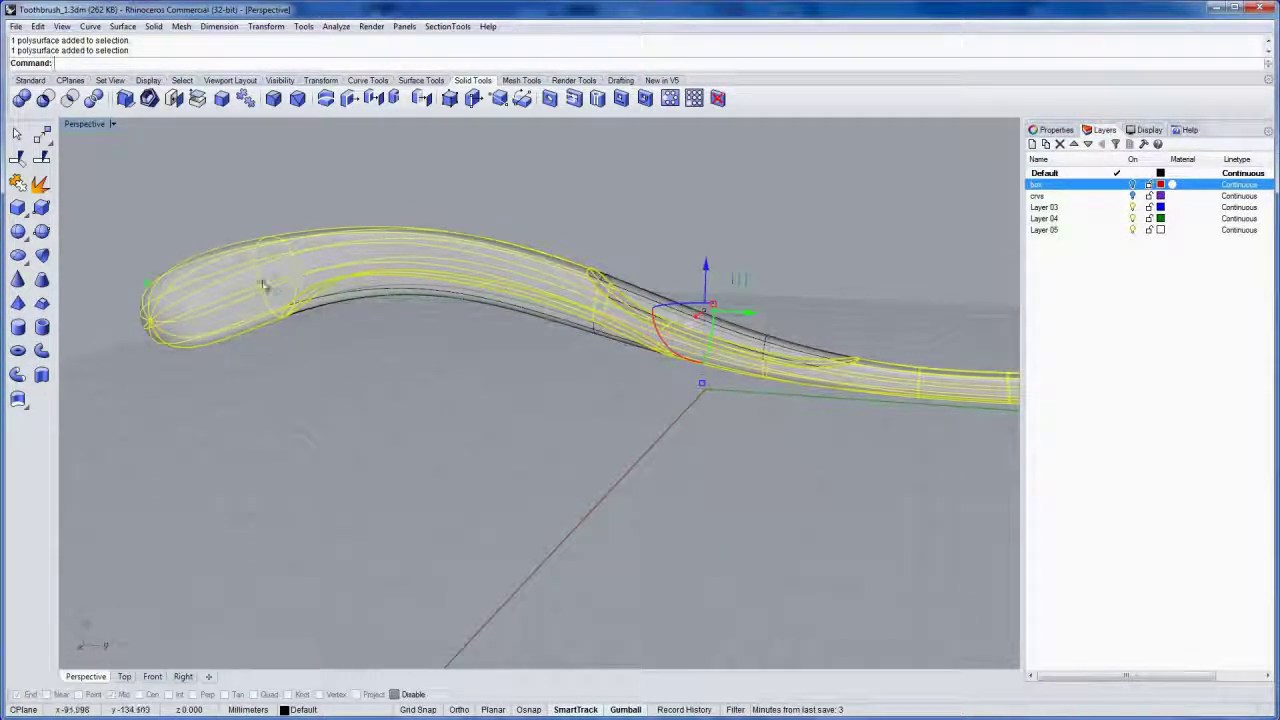
{"action": "mouse_move", "coordinate": [396, 319]}
{"action": "right_mouse_down"}
{"action": "mouse_move", "coordinate": [488, 346]}
{"action": "mouse_move", "coordinate": [378, 326]}
{"action": "mouse_move", "coordinate": [386, 309]}
{"action": "right_mouse_up"}
{"action": "left_click", "coordinate": [540, 195]}
{"action": "scroll", "coordinate": [592, 320], "scroll_direction": "up", "scroll_amount": 3}
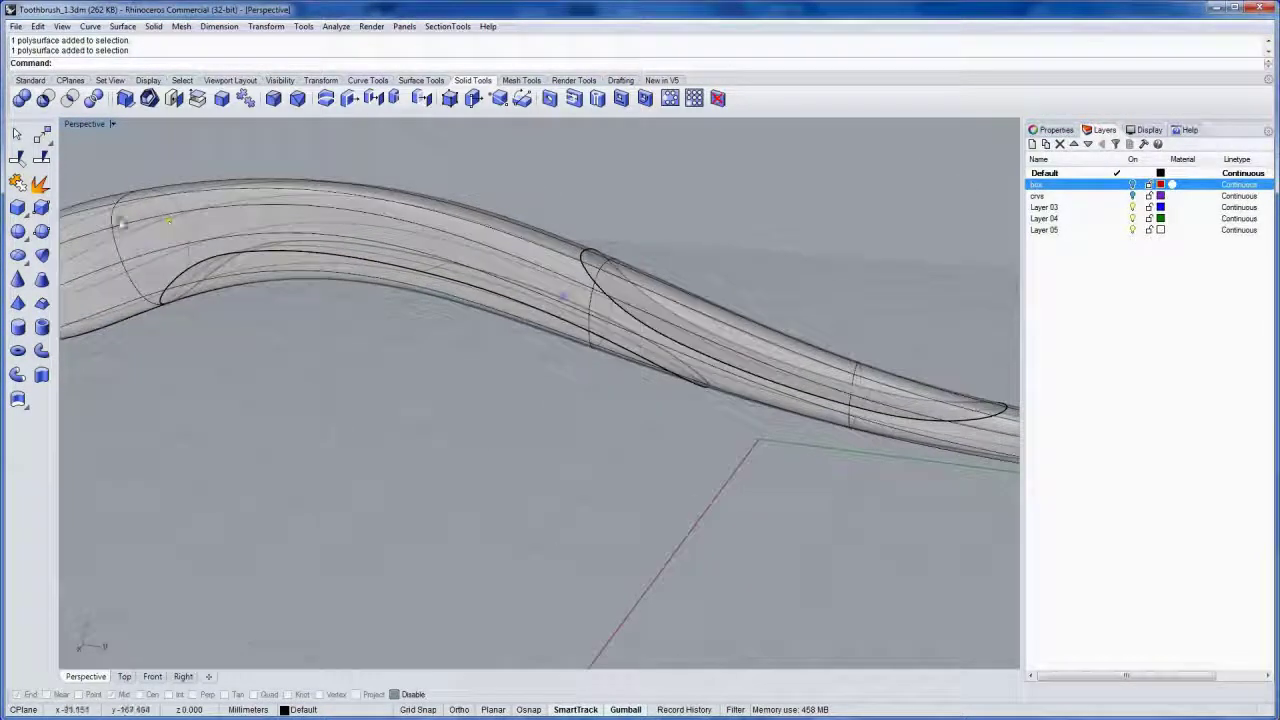
Step: With grid snap on, create a vertical solid cylinder of 1 mm radius based at 0,-10 in the Top view, tall enough to pass through the handle
{"action": "key", "text": "ctrl+F1"}
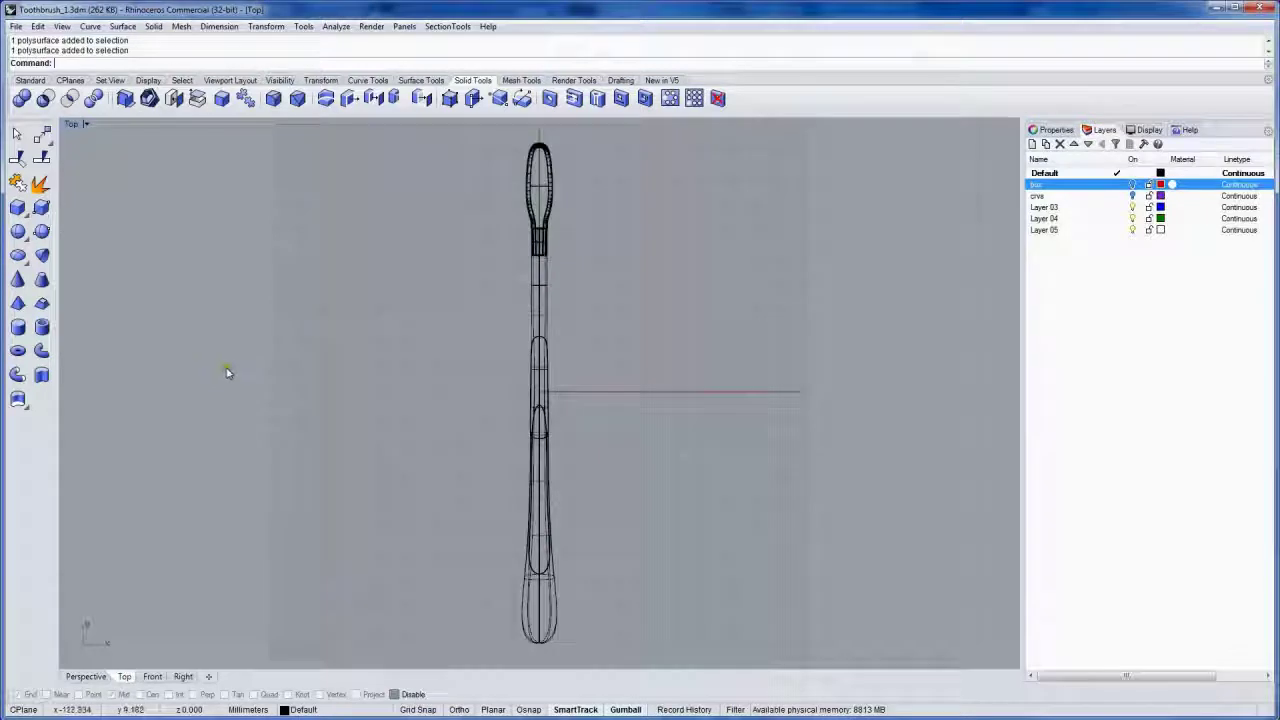
{"action": "scroll", "coordinate": [579, 488], "scroll_direction": "up", "scroll_amount": 12}
{"action": "right_click_drag", "start_coordinate": [440, 330], "coordinate": [534, 577]}
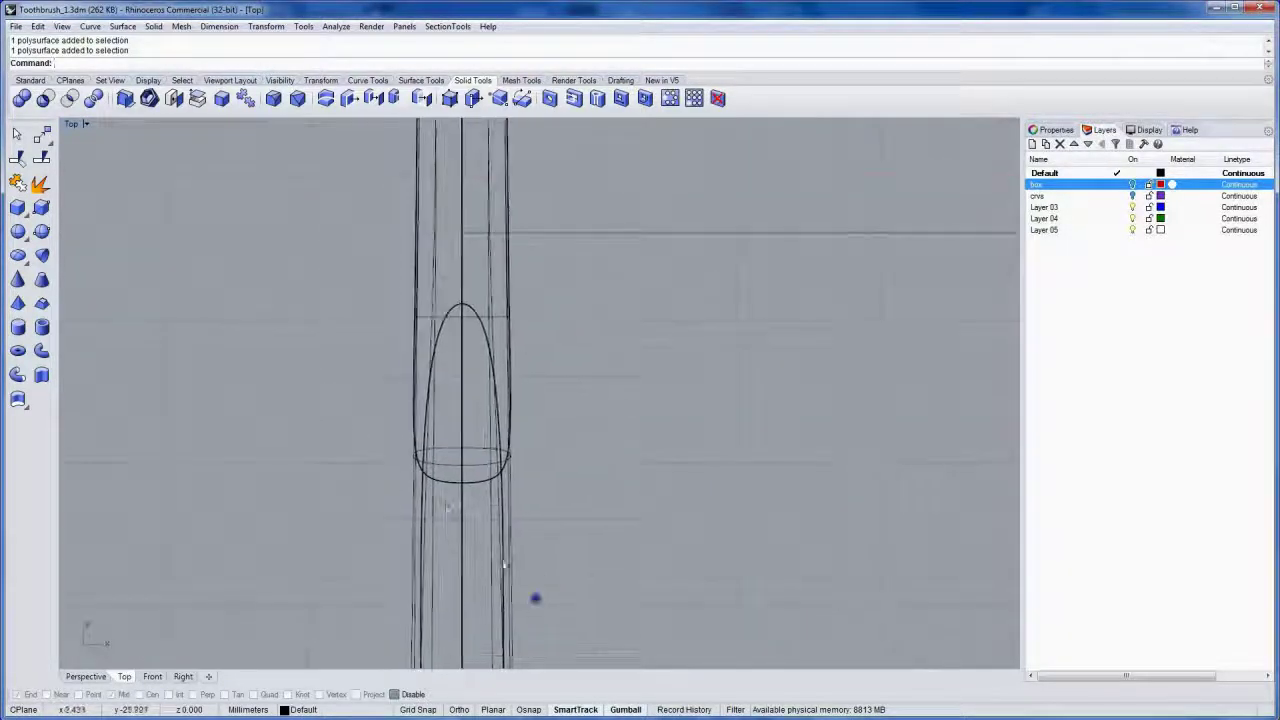
{"action": "left_click", "coordinate": [18, 326]}
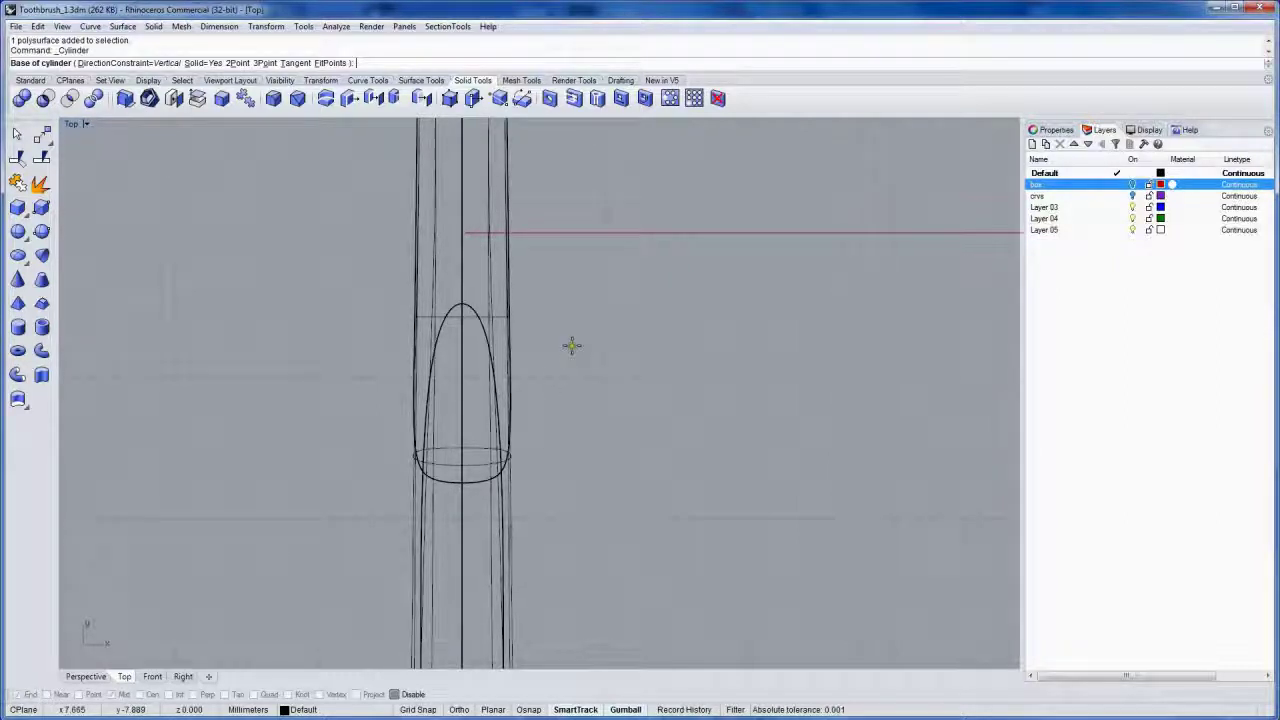
{"action": "key", "text": "F9"}
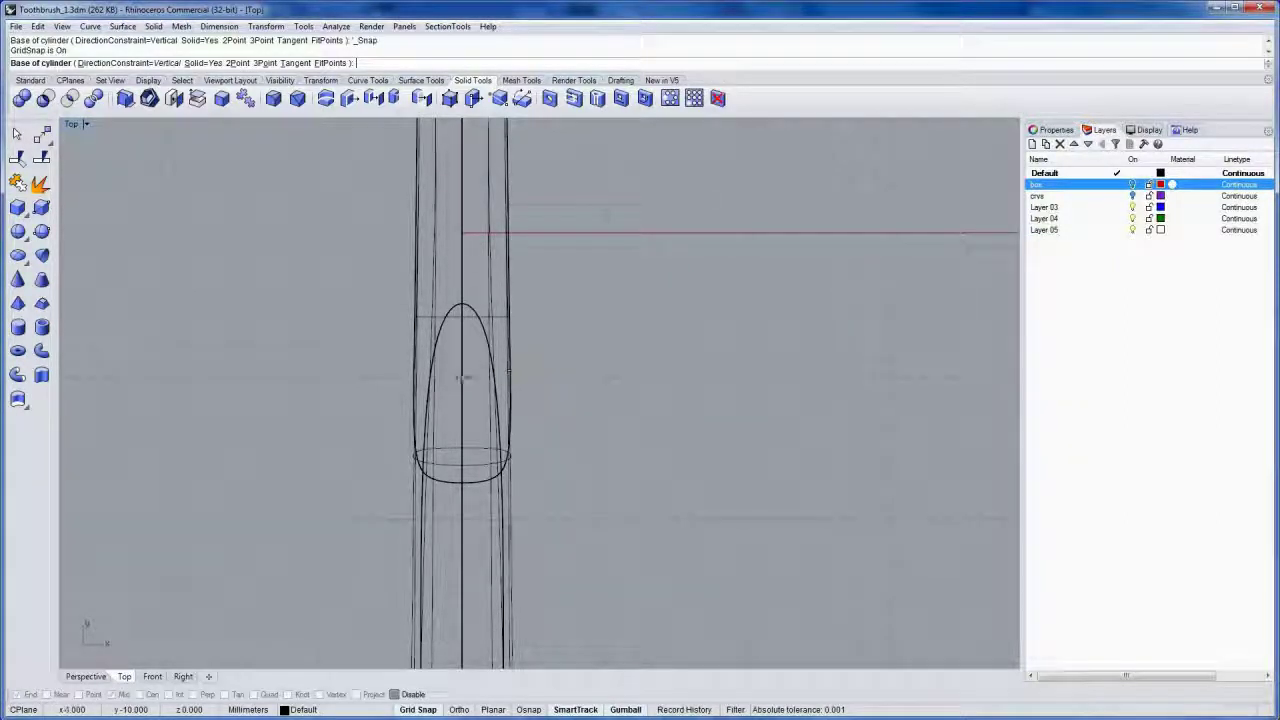
{"action": "left_click", "coordinate": [465, 376]}
{"action": "left_click", "coordinate": [463, 391]}
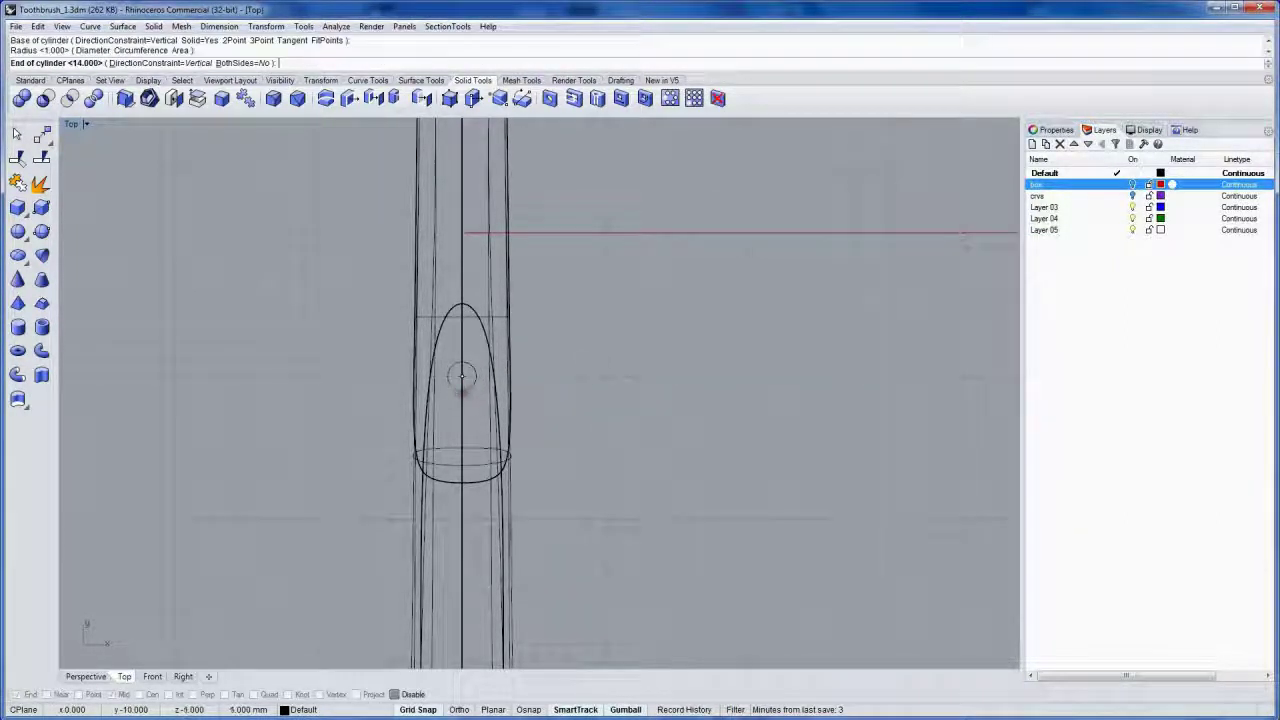
{"action": "key", "text": "ctrl+Tab"}
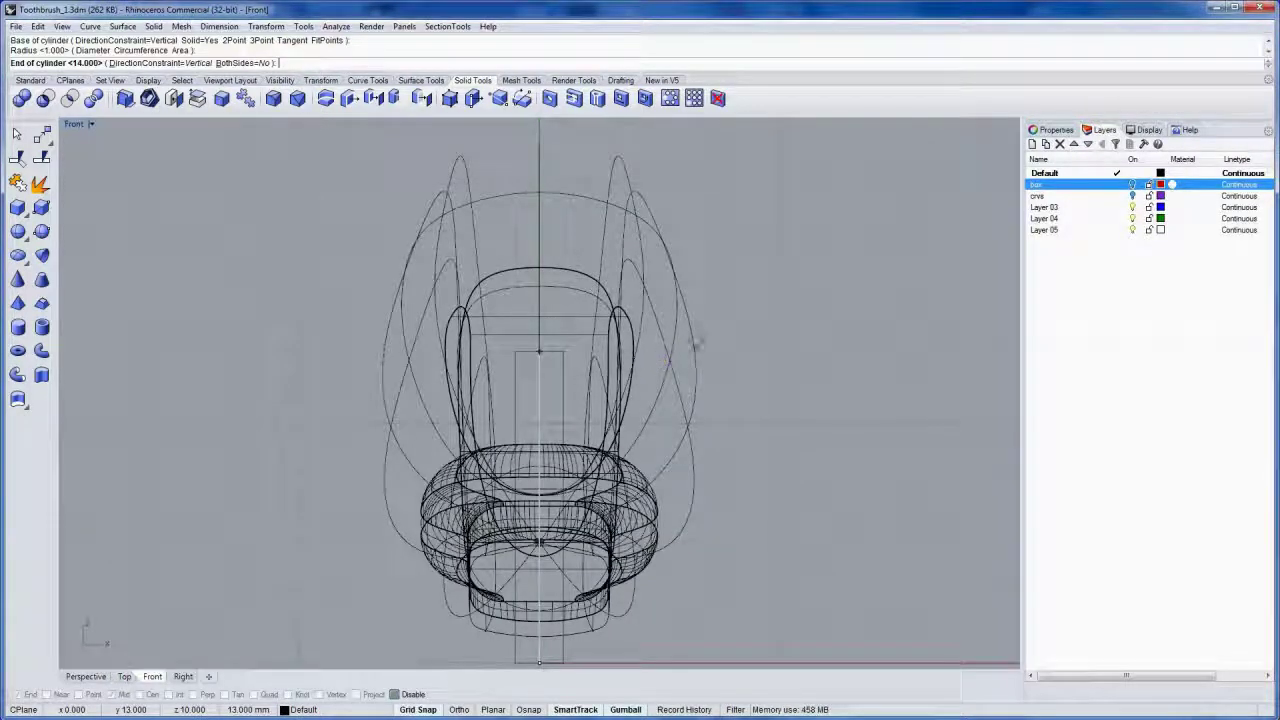
{"action": "left_click", "coordinate": [783, 298]}
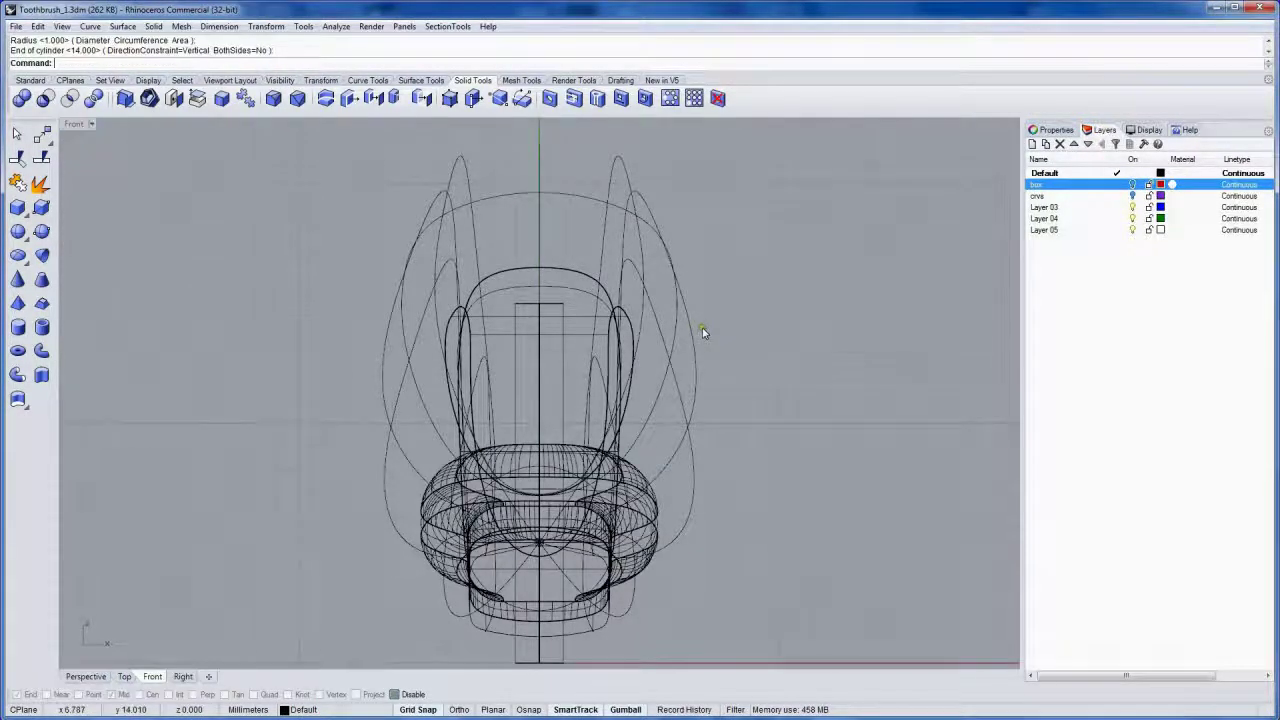
Step: Rotate the cylinder 15 degrees in the Right view so it stands roughly perpendicular to the handle
{"action": "key", "text": "ctrl+Tab"}
{"action": "left_click", "coordinate": [493, 418]}
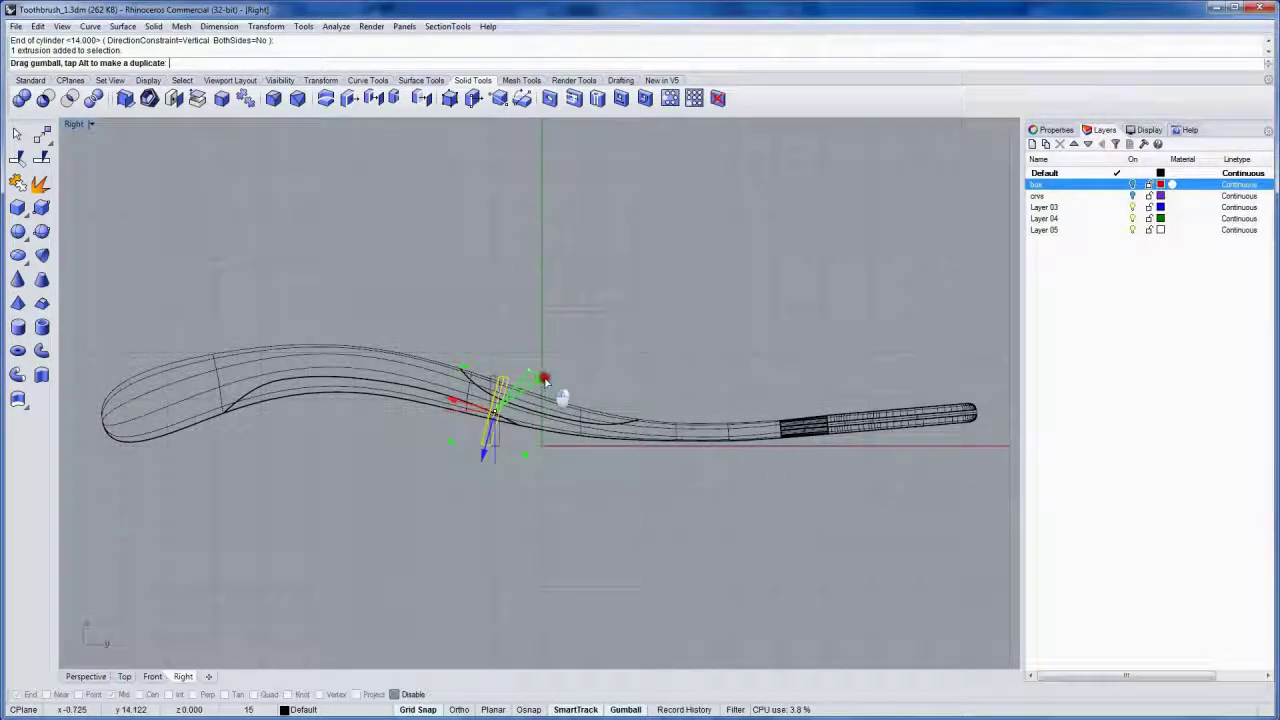
{"action": "scroll", "coordinate": [507, 465], "scroll_direction": "up", "scroll_amount": 5}
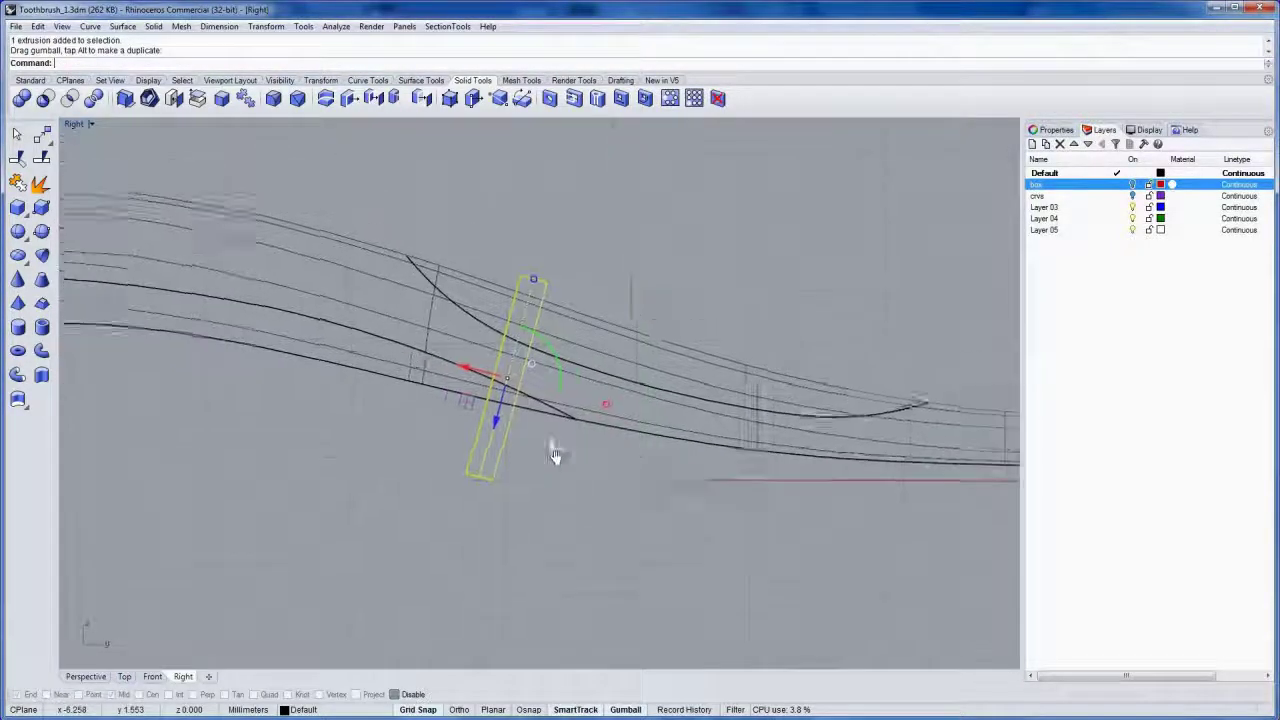
Step: Move the tilted cylinder to the rear end of the upper grip piece and shorten it to fit within the handle's thickness
{"action": "left_click_drag", "start_coordinate": [535, 445], "coordinate": [459, 402]}
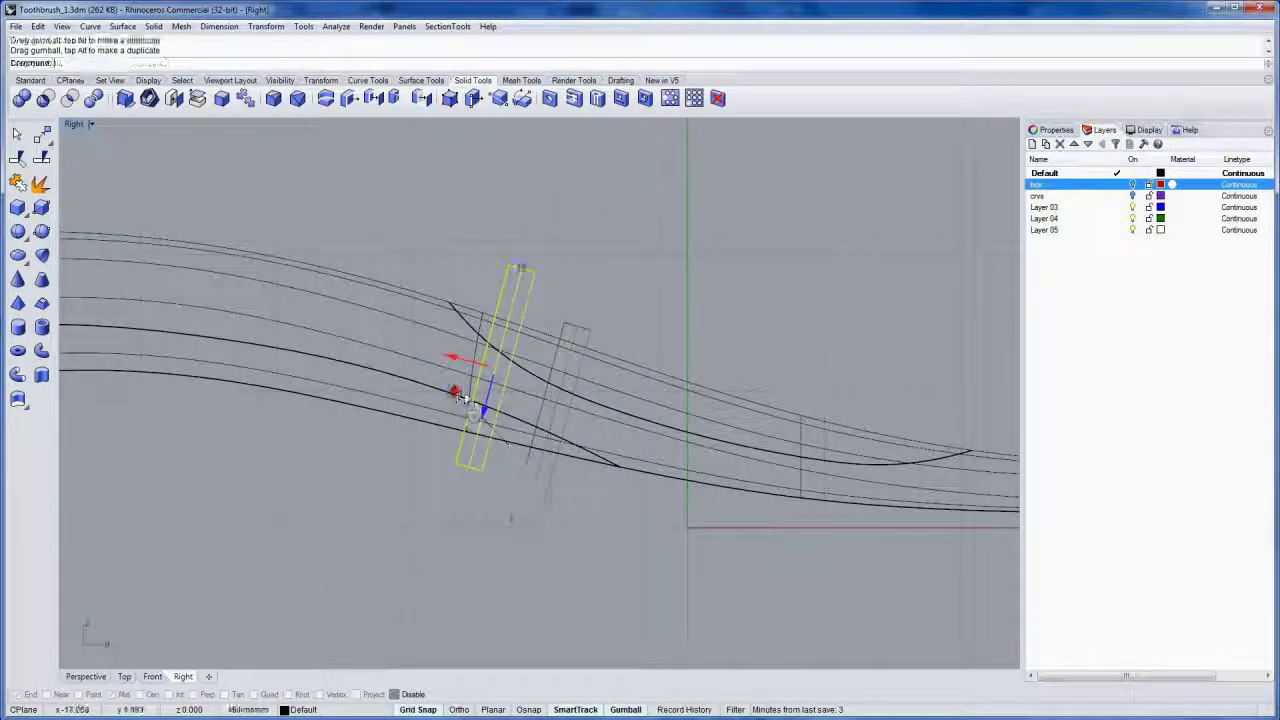
{"action": "left_click_drag", "start_coordinate": [534, 279], "coordinate": [501, 336]}
{"action": "left_click_drag", "start_coordinate": [484, 409], "coordinate": [480, 424]}
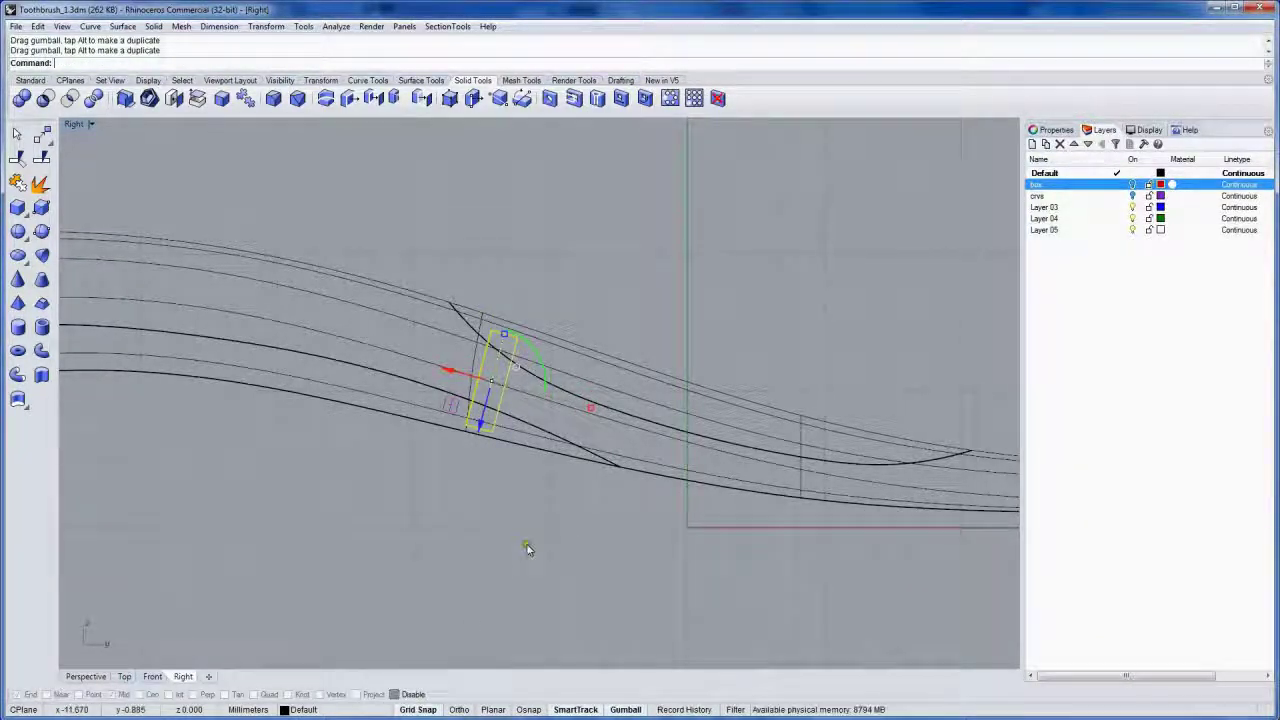
Step: Copy the tilted cylinder twice along the handle and shift all three cylinders slightly toward the rear end of the upper grip
{"action": "left_click_drag", "start_coordinate": [455, 378], "coordinate": [503, 380]}
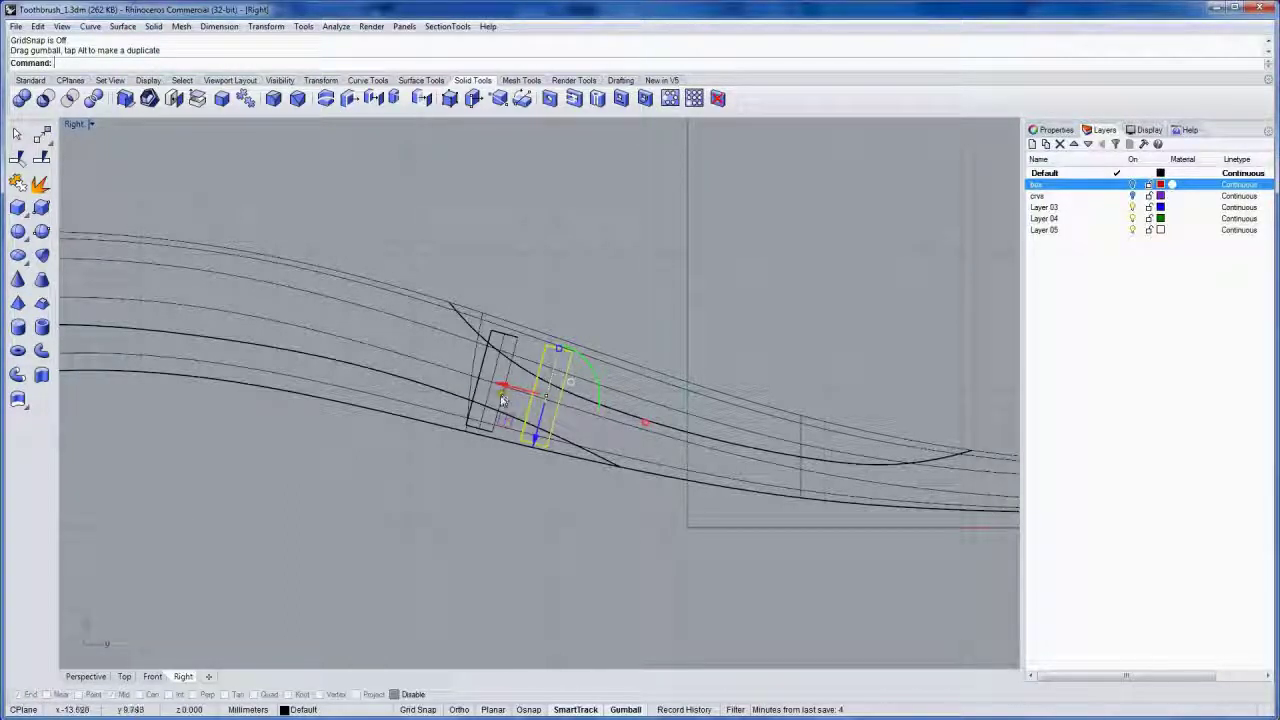
{"action": "left_click_drag", "start_coordinate": [505, 387], "coordinate": [557, 401]}
{"action": "left_click", "coordinate": [498, 390], "text": "shift"}
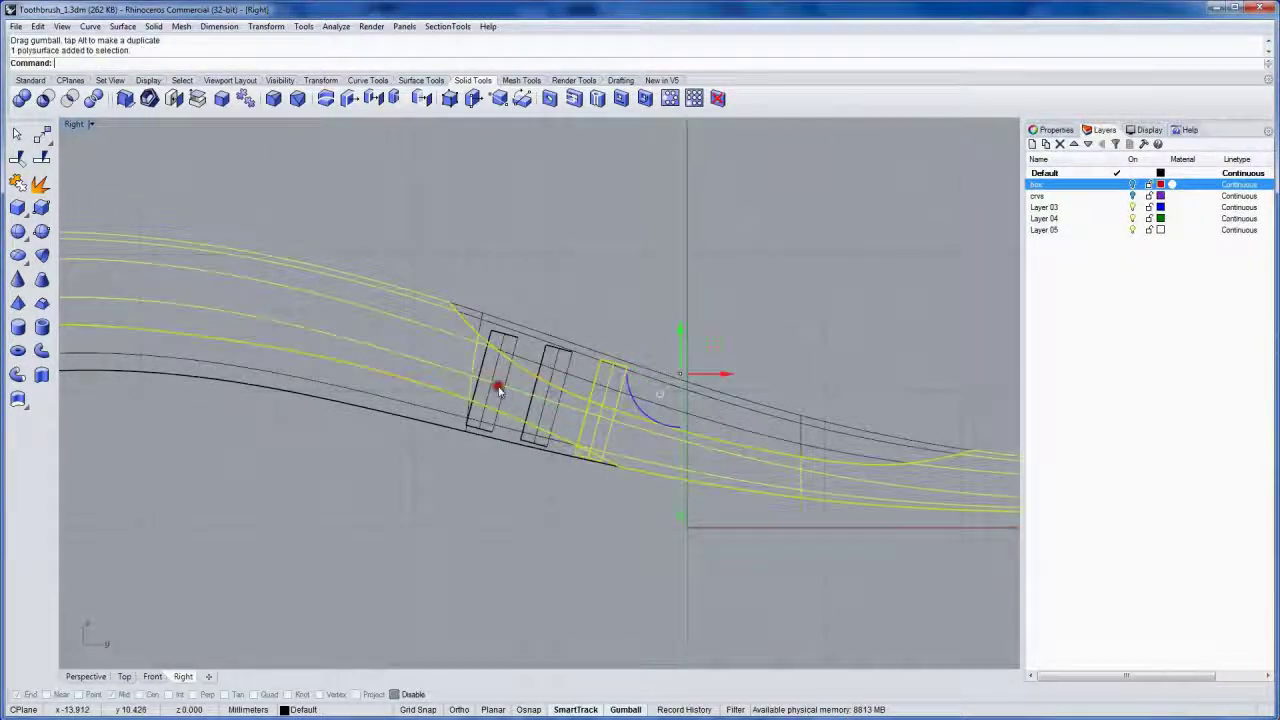
{"action": "left_click", "coordinate": [507, 404], "text": "shift"}
{"action": "left_click", "coordinate": [545, 395], "text": "shift"}
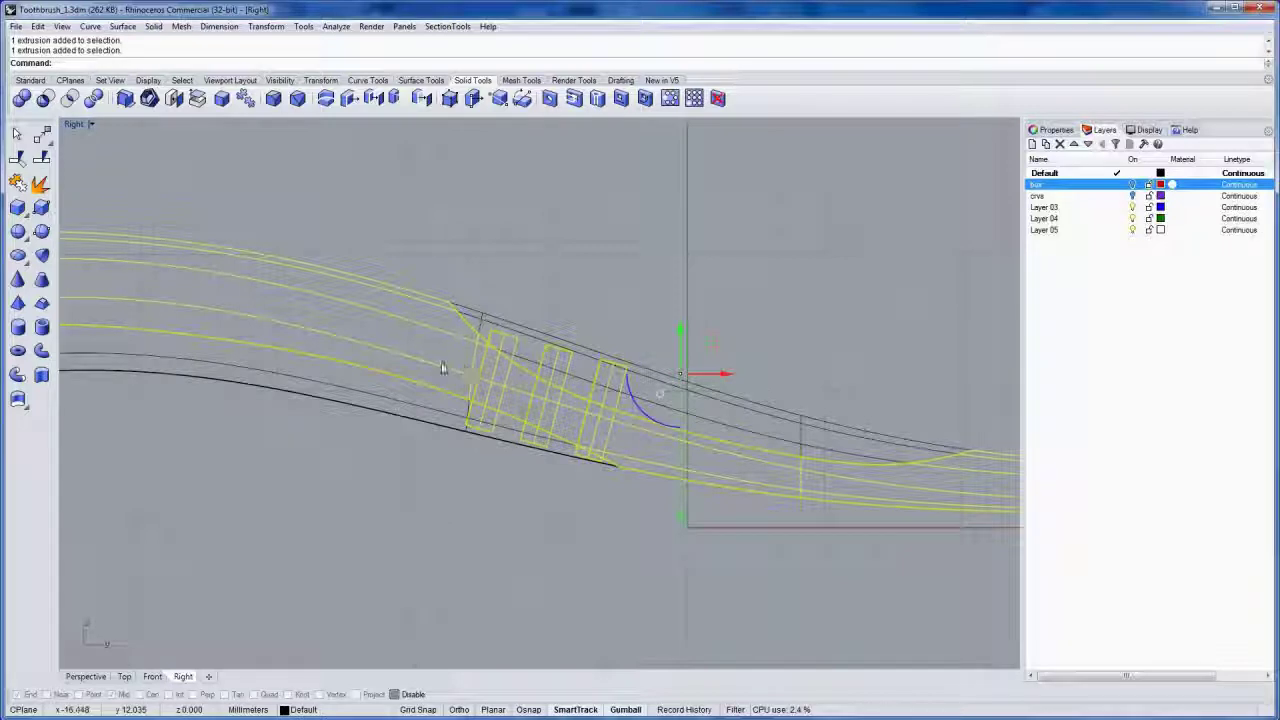
{"action": "left_click", "coordinate": [414, 320], "text": "ctrl"}
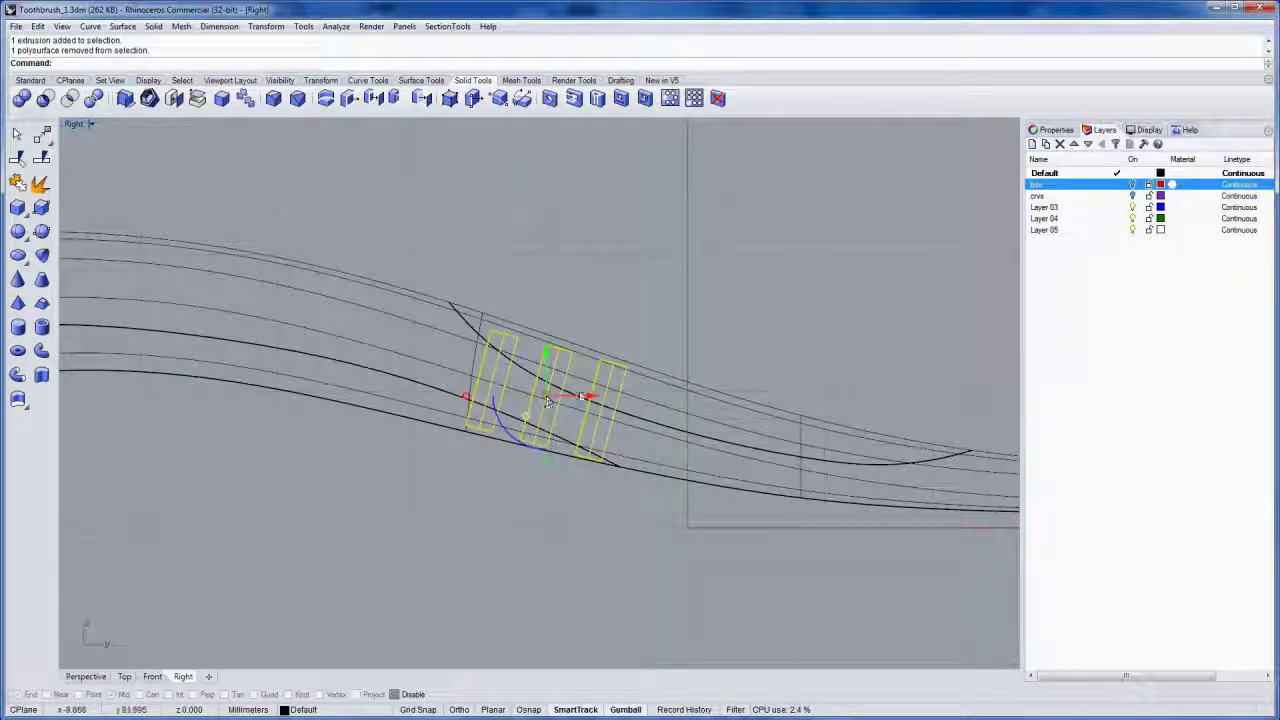
{"action": "left_click_drag", "start_coordinate": [579, 366], "coordinate": [555, 355]}
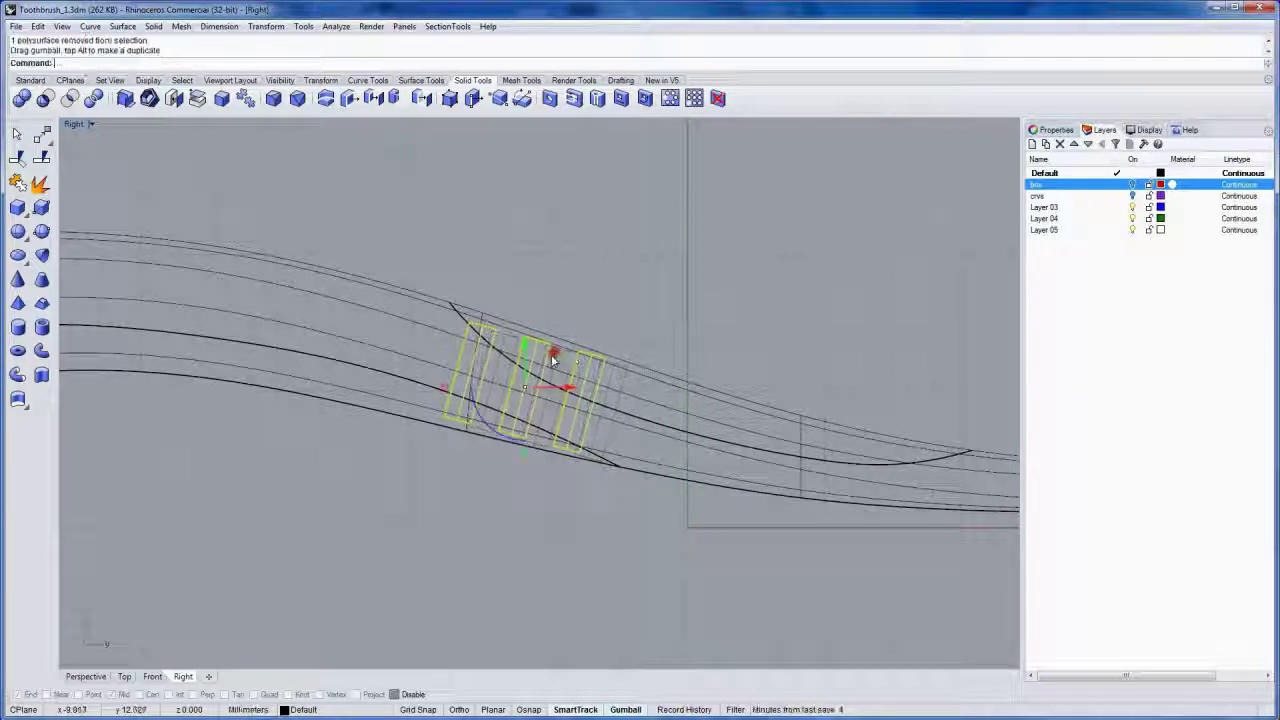
{"action": "left_click", "coordinate": [621, 318]}
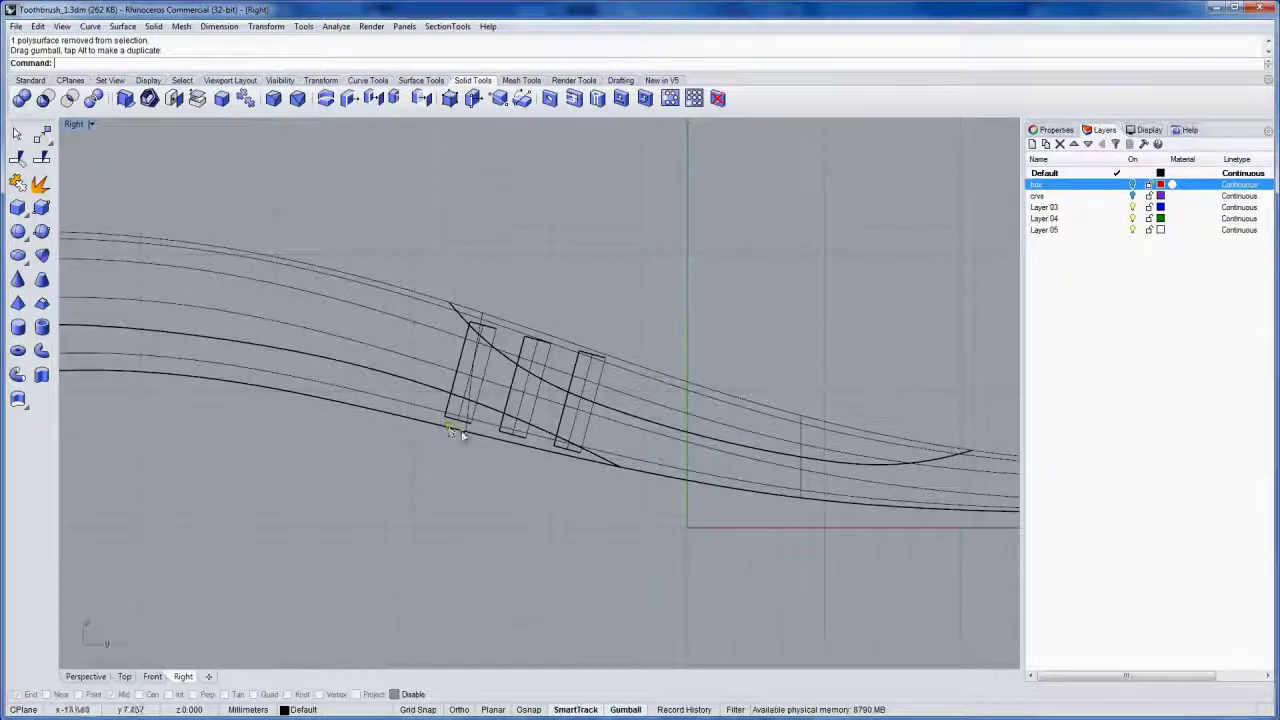
Step: Boolean union the three cylinders with the upper and lower grip pieces into one linked grip body
{"action": "left_click", "coordinate": [542, 471]}
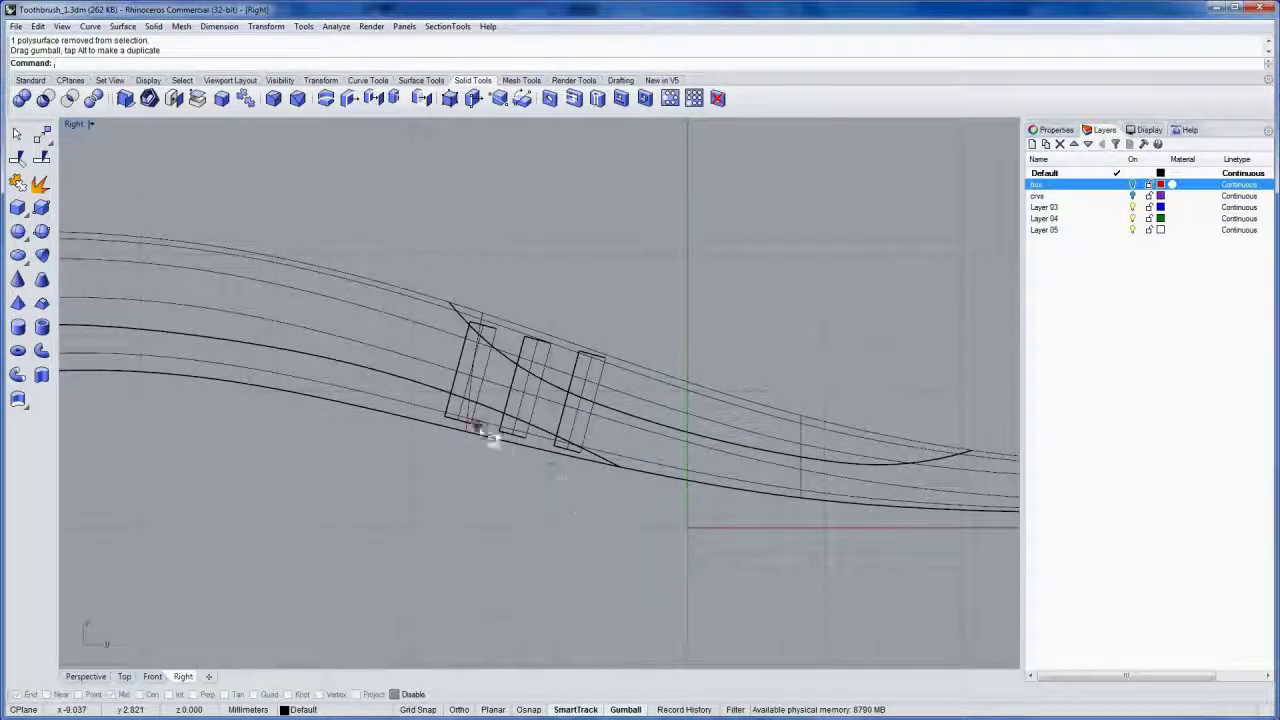
{"action": "left_click_drag", "start_coordinate": [474, 424], "coordinate": [480, 441]}
{"action": "left_click", "coordinate": [512, 420], "text": "shift"}
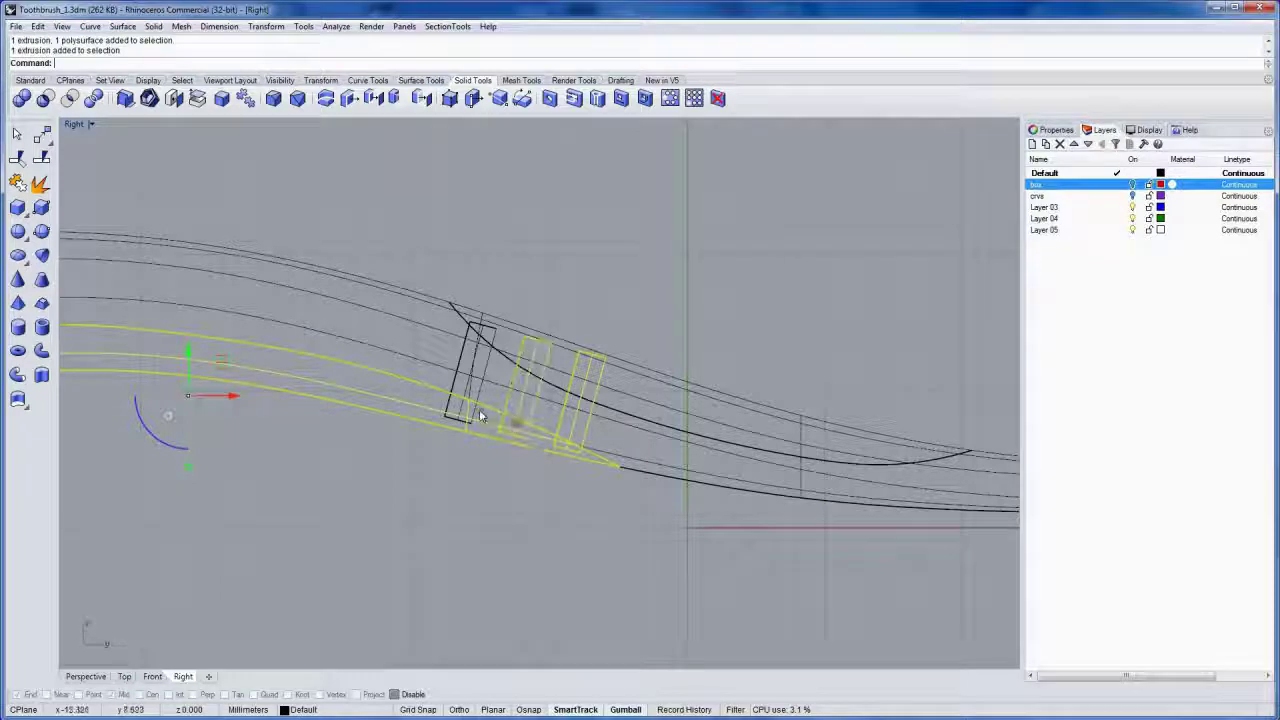
{"action": "left_click", "coordinate": [477, 412], "text": "shift"}
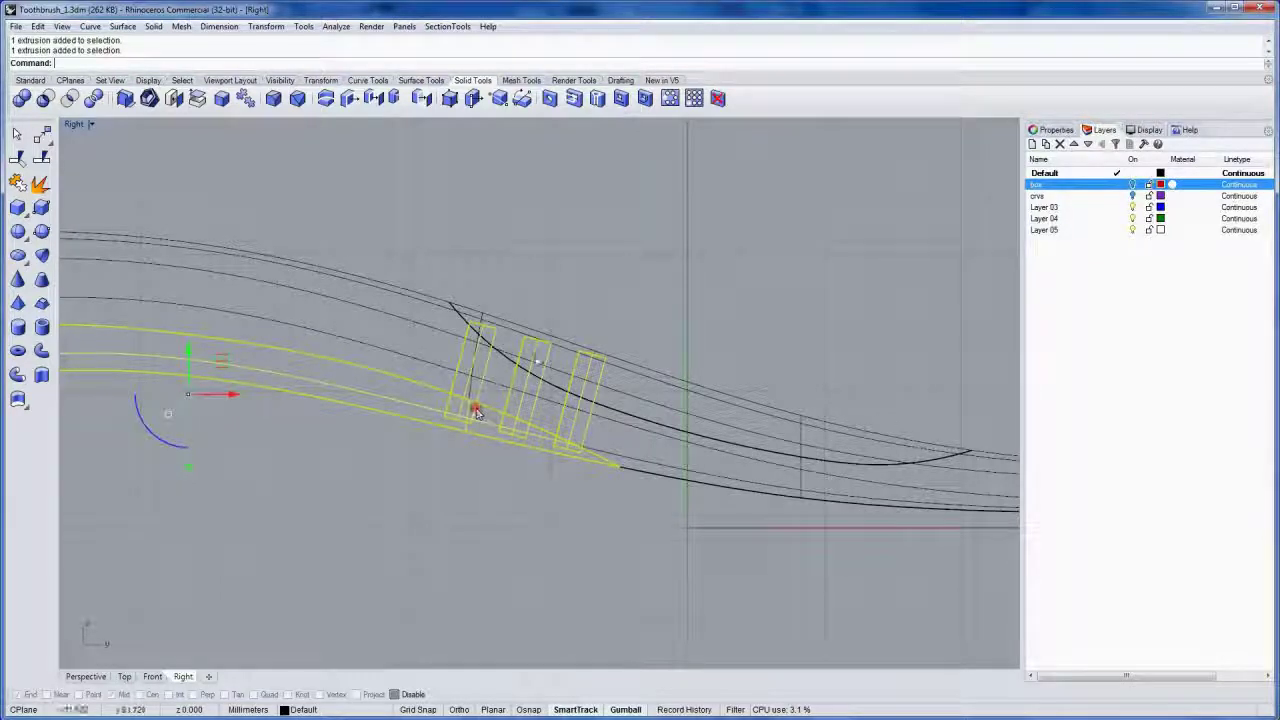
{"action": "left_click", "coordinate": [503, 330], "text": "shift"}
{"action": "key", "text": "ctrl+Tab"}
{"action": "mouse_move", "coordinate": [537, 358]}
{"action": "right_mouse_down"}
{"action": "mouse_move", "coordinate": [651, 394]}
{"action": "mouse_move", "coordinate": [560, 408]}
{"action": "mouse_move", "coordinate": [323, 366]}
{"action": "mouse_move", "coordinate": [357, 343]}
{"action": "mouse_move", "coordinate": [426, 371]}
{"action": "mouse_move", "coordinate": [560, 325]}
{"action": "right_mouse_up"}
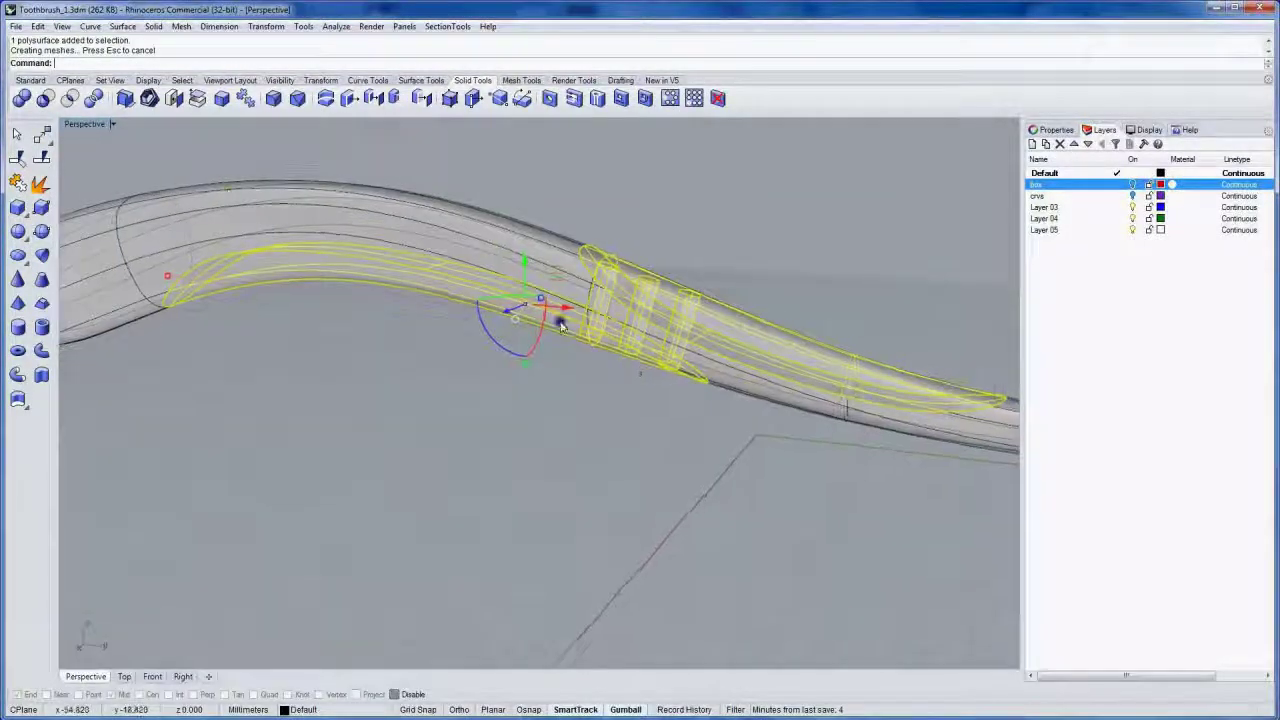
{"action": "left_click", "coordinate": [21, 97]}
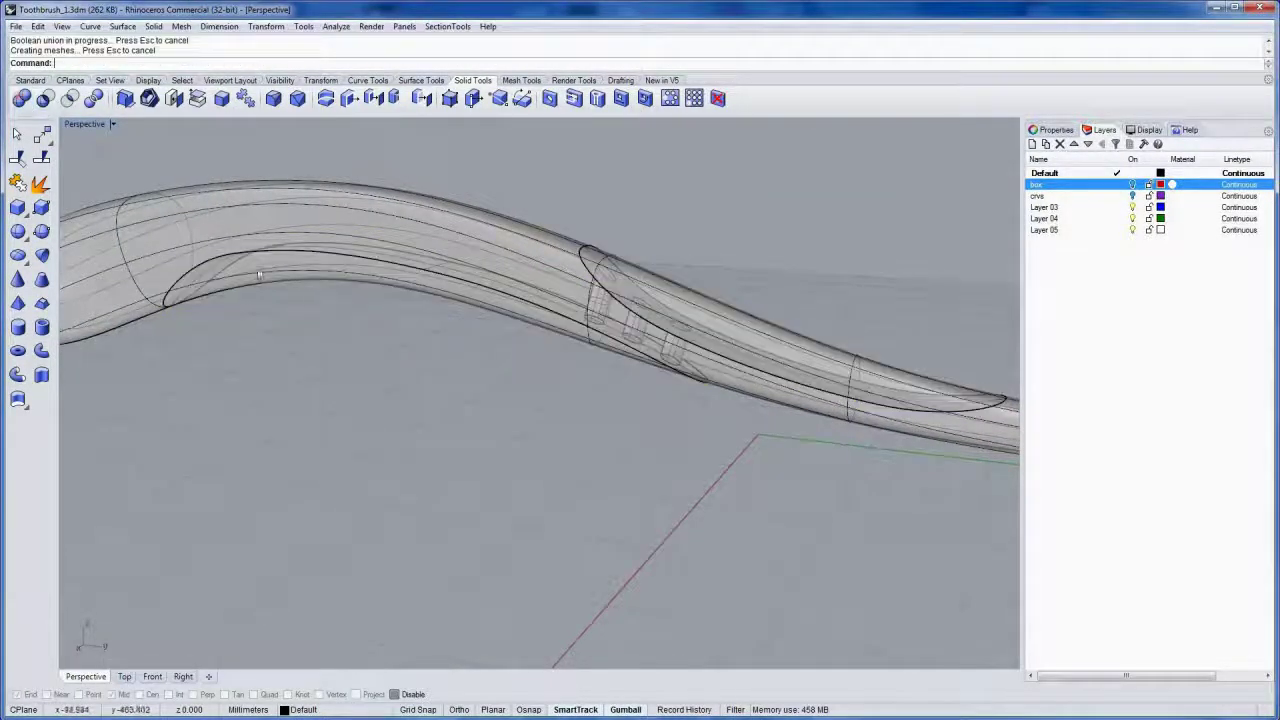
{"action": "left_click", "coordinate": [738, 340]}
{"action": "right_click_drag", "start_coordinate": [620, 425], "coordinate": [609, 380]}
{"action": "left_click", "coordinate": [785, 279]}
Step: Fillet both coincident edges around the upper grip, on the grip and on the handle, with a 0.1 mm radius
{"action": "right_click_drag", "start_coordinate": [785, 279], "coordinate": [594, 386]}
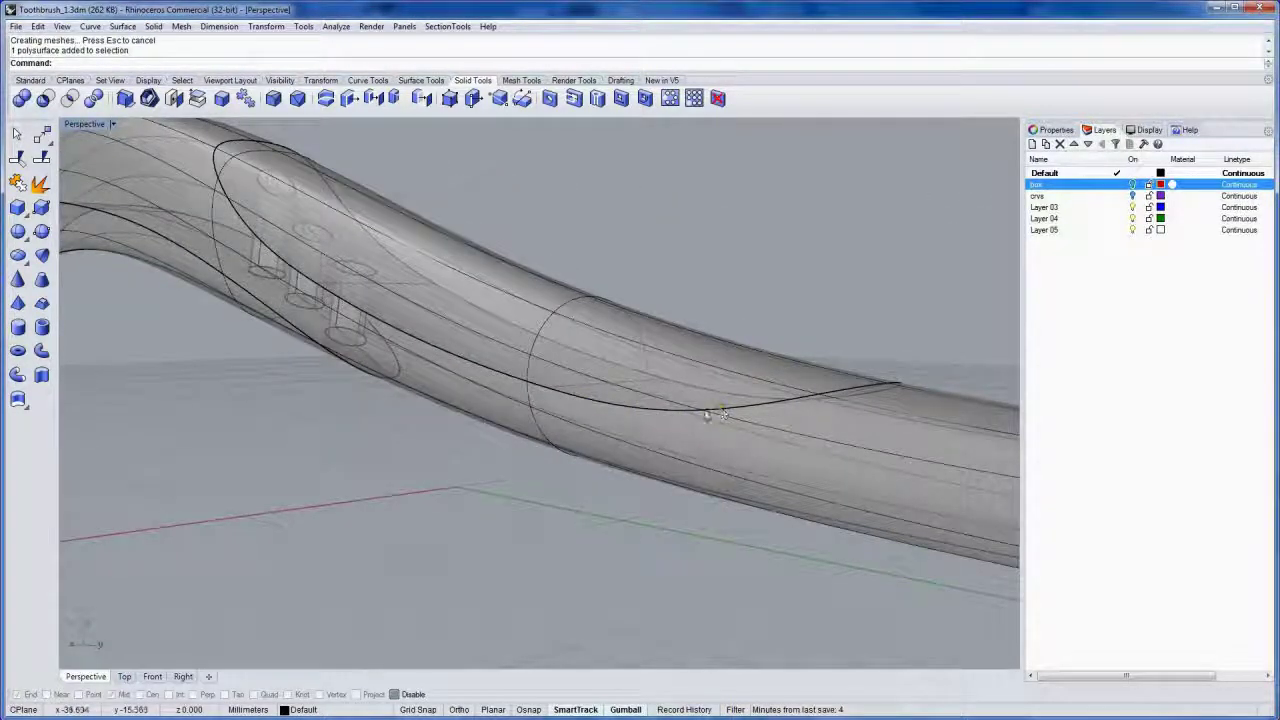
{"action": "left_click", "coordinate": [273, 97]}
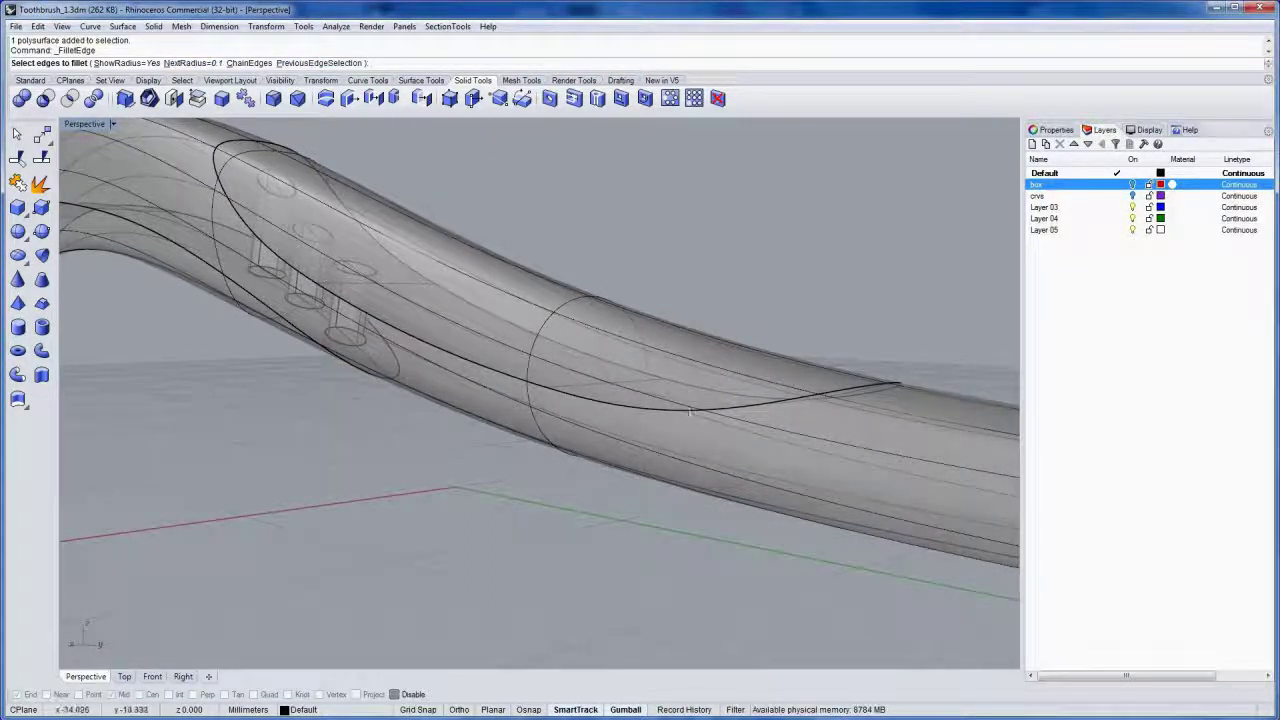
{"action": "left_click", "coordinate": [711, 416]}
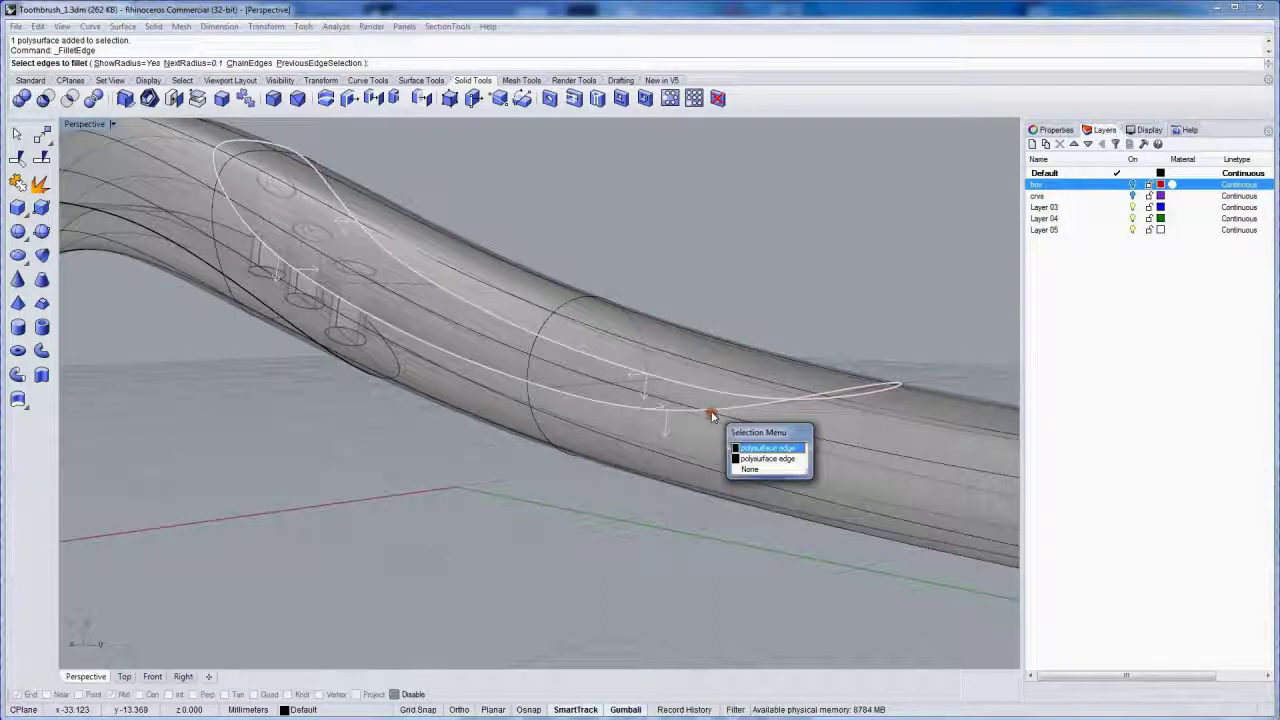
{"action": "left_click", "coordinate": [757, 452]}
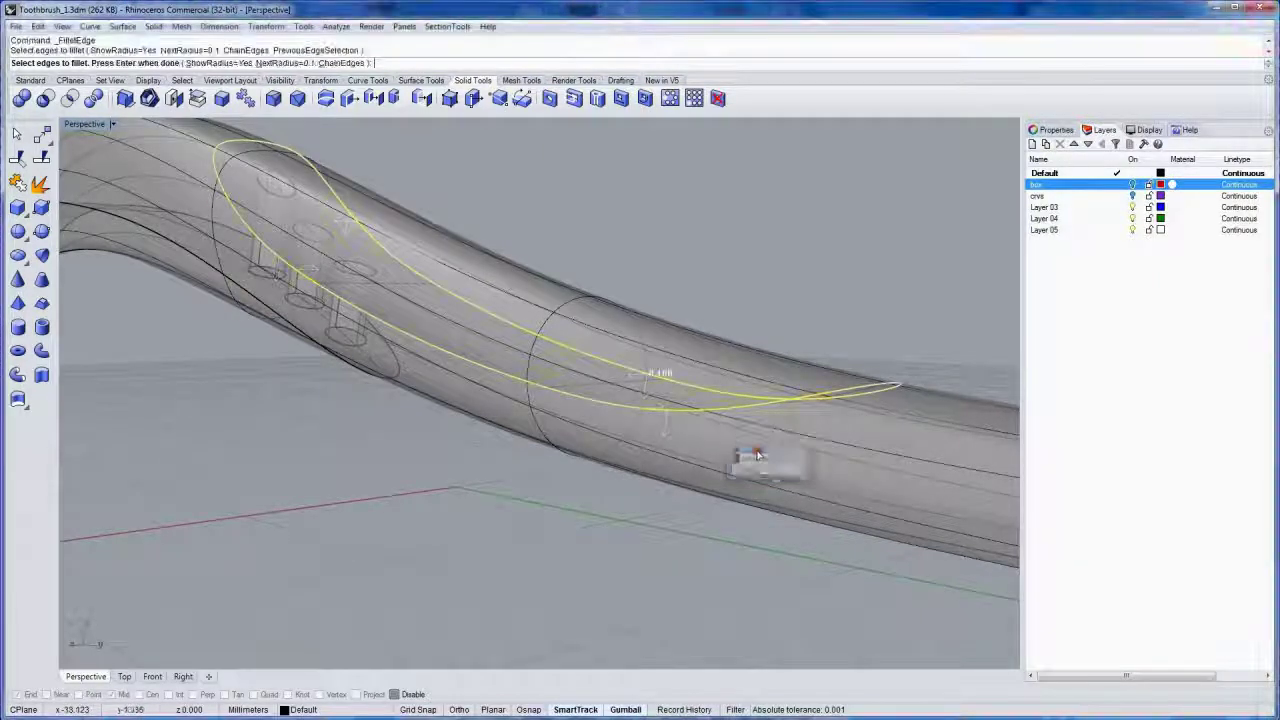
{"action": "left_click", "coordinate": [714, 412]}
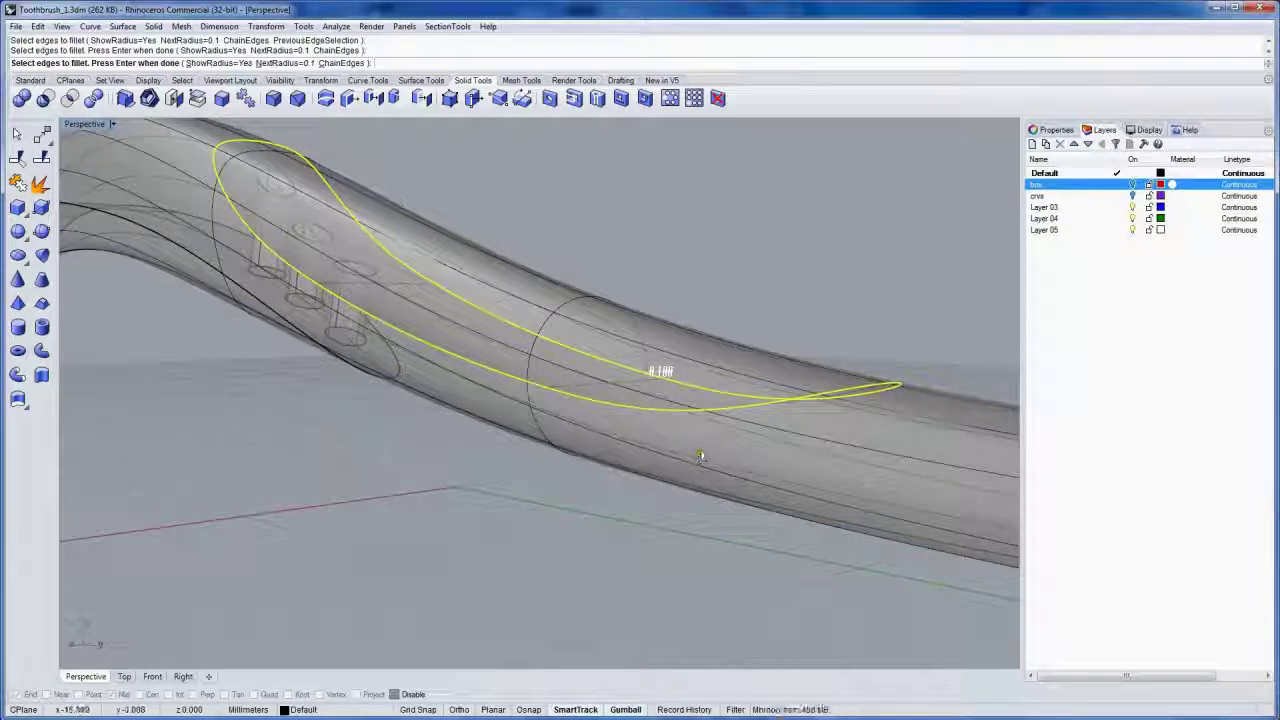
{"action": "key", "text": "Return"}
{"action": "mouse_move", "coordinate": [695, 445]}
{"action": "right_mouse_down"}
{"action": "mouse_move", "coordinate": [654, 469]}
{"action": "mouse_move", "coordinate": [680, 443]}
{"action": "right_mouse_up"}
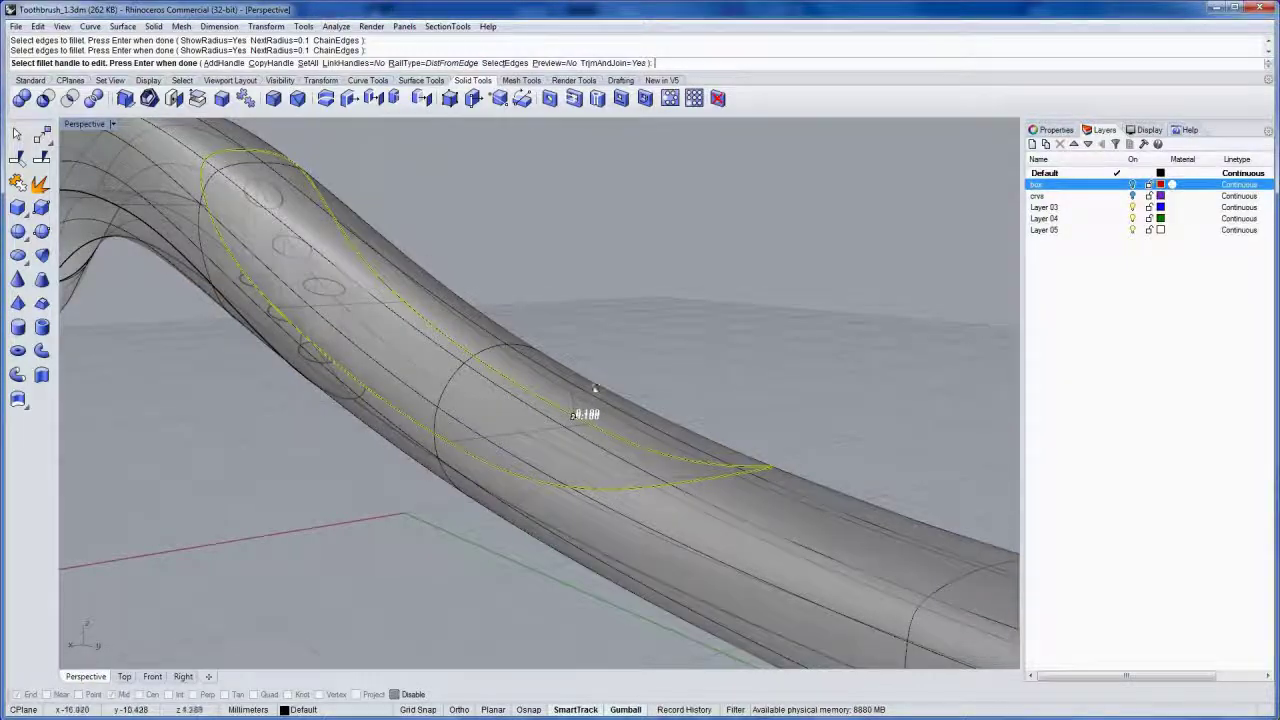
{"action": "right_click_drag", "start_coordinate": [594, 388], "coordinate": [381, 425]}
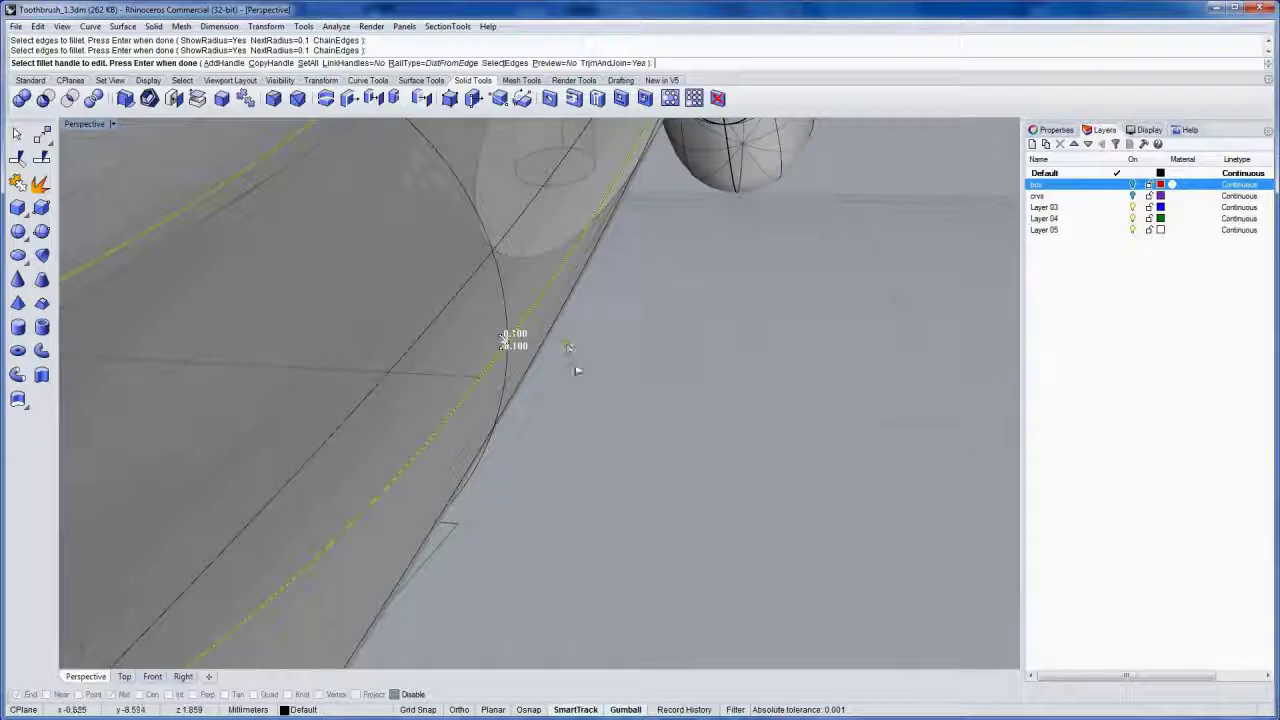
{"action": "key", "text": "Return"}
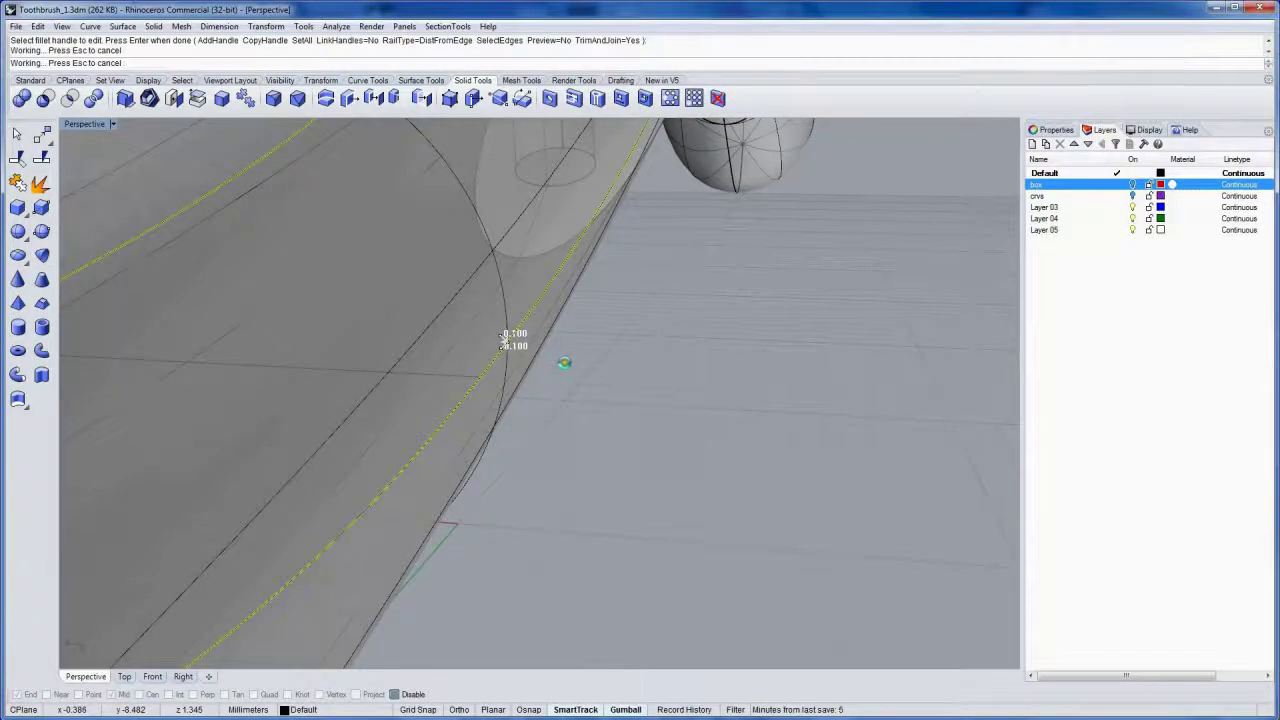
Step: Fillet the coincident edges around the lower grip on the underside of the handle with a 0.1 mm radius
{"action": "right_click_drag", "start_coordinate": [557, 363], "coordinate": [545, 405]}
{"action": "right_click", "coordinate": [590, 403]}
{"action": "left_click", "coordinate": [640, 390]}
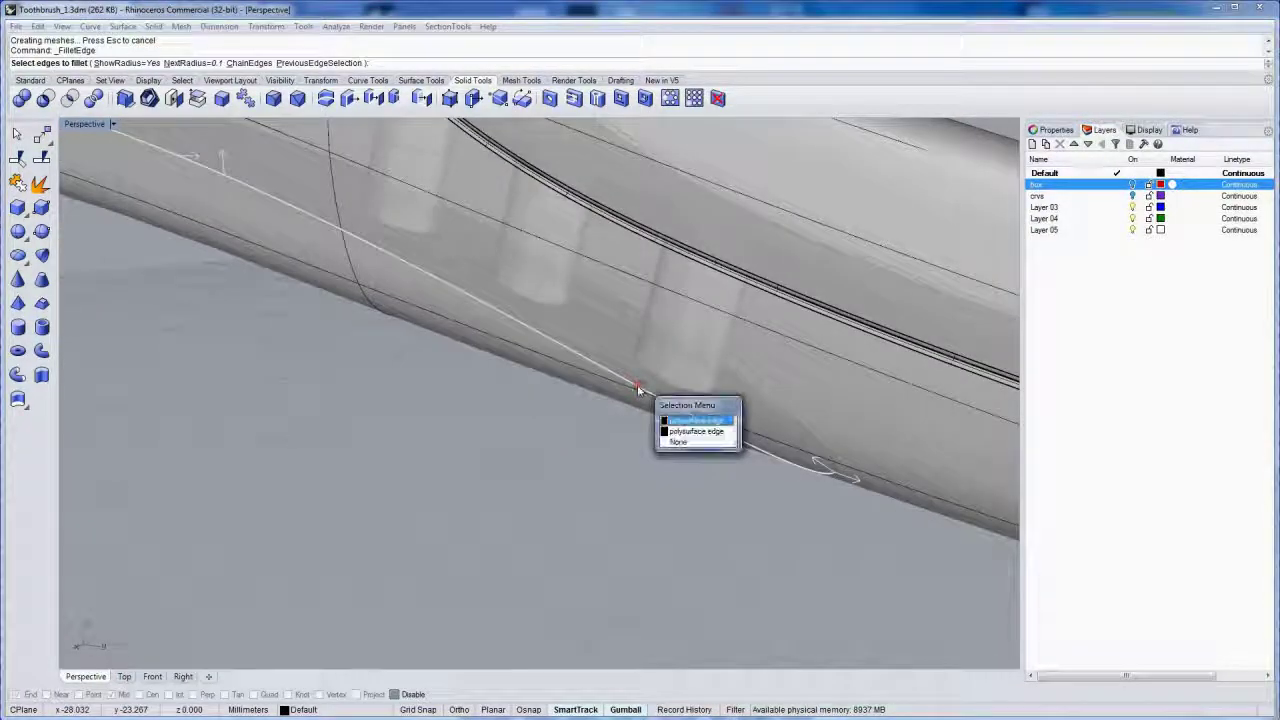
{"action": "left_click", "coordinate": [680, 421]}
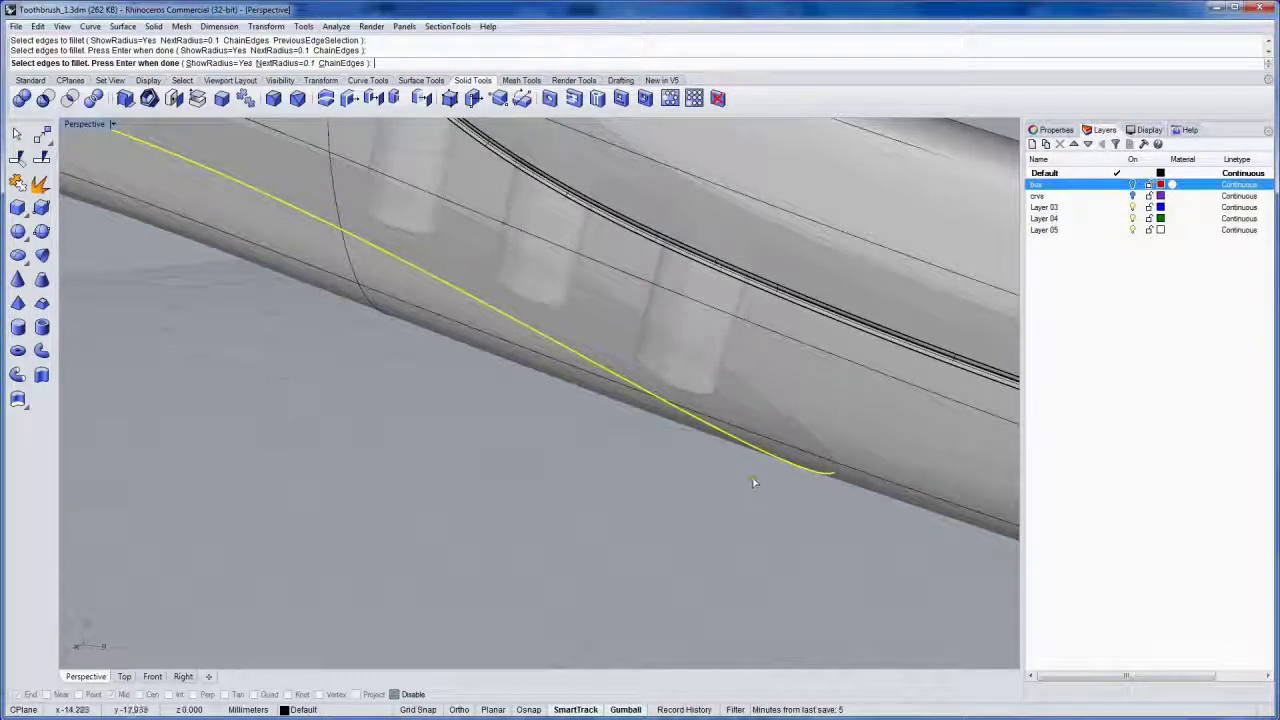
{"action": "right_click_drag", "start_coordinate": [753, 479], "coordinate": [577, 391]}
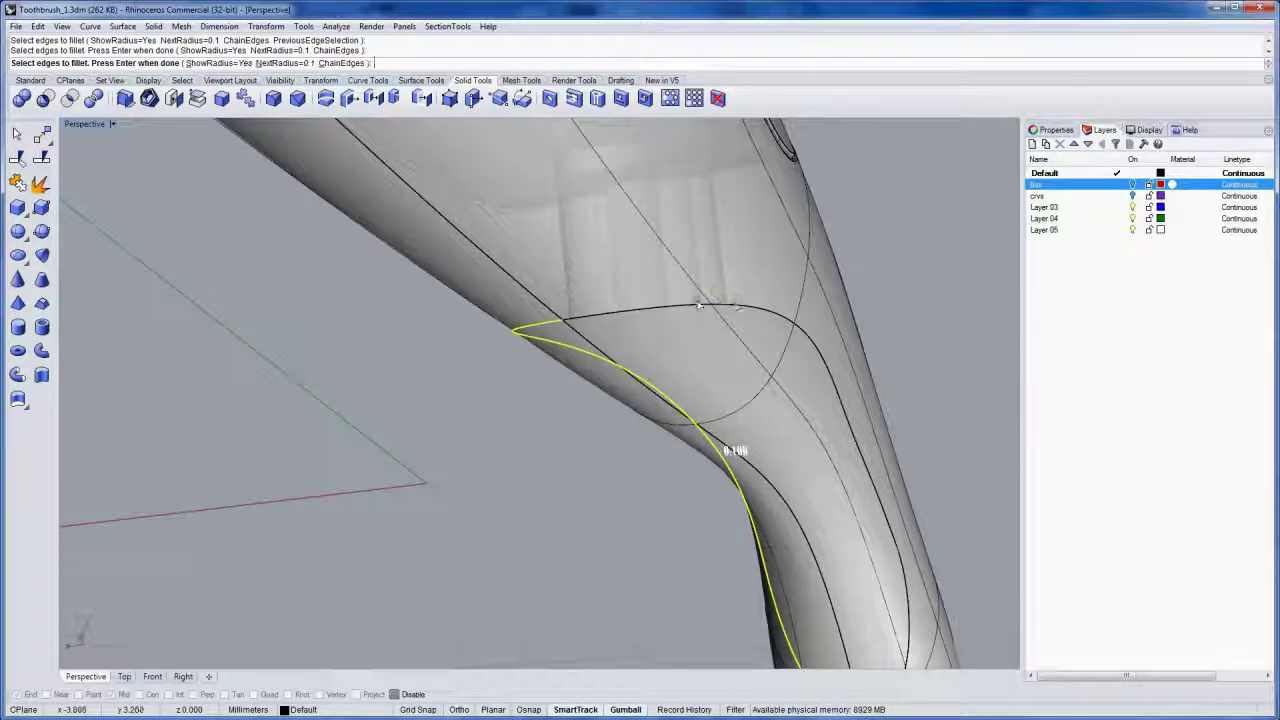
{"action": "left_click", "coordinate": [632, 313]}
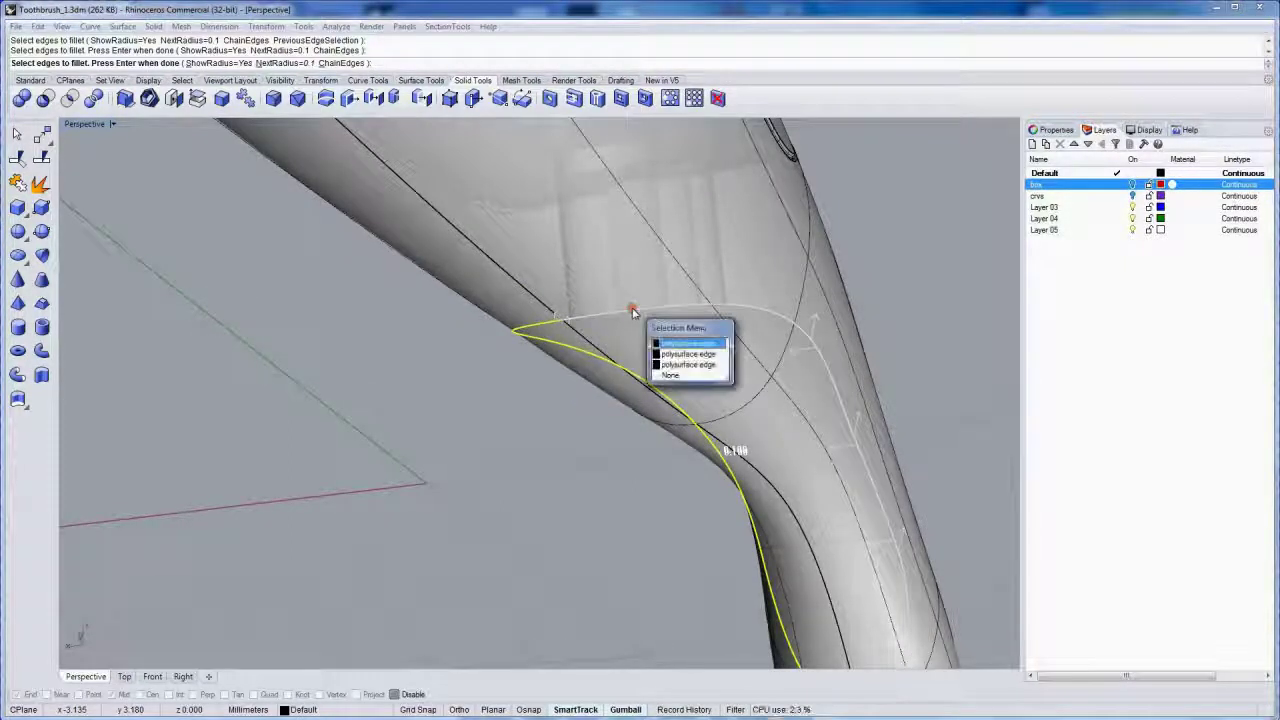
{"action": "left_click", "coordinate": [680, 344]}
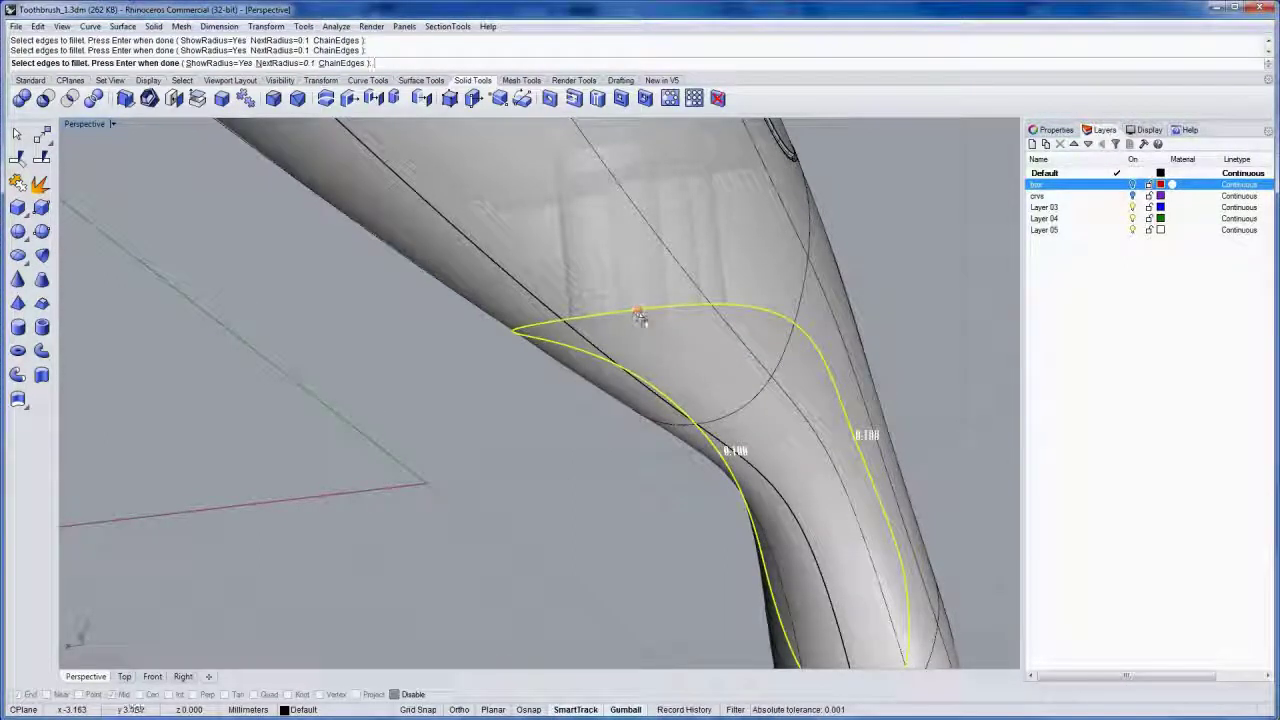
{"action": "right_click_drag", "start_coordinate": [660, 390], "coordinate": [687, 391]}
{"action": "right_click", "coordinate": [691, 385]}
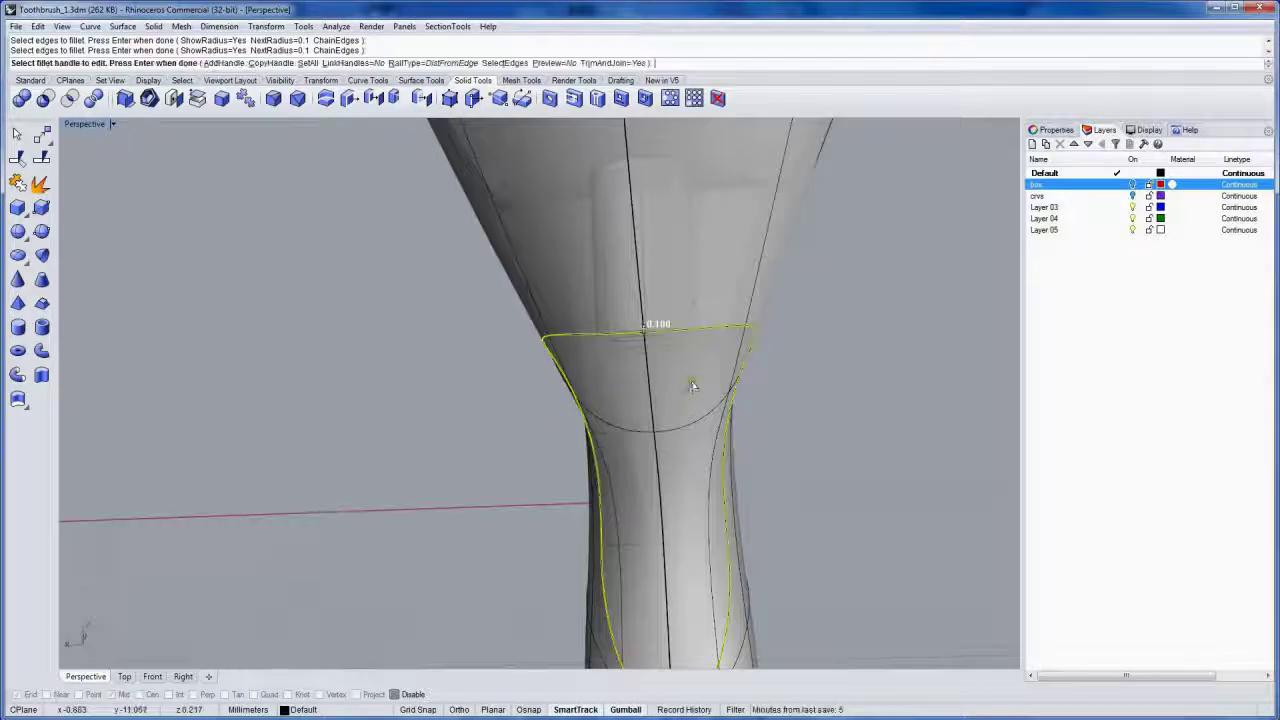
{"action": "key", "text": "Return"}
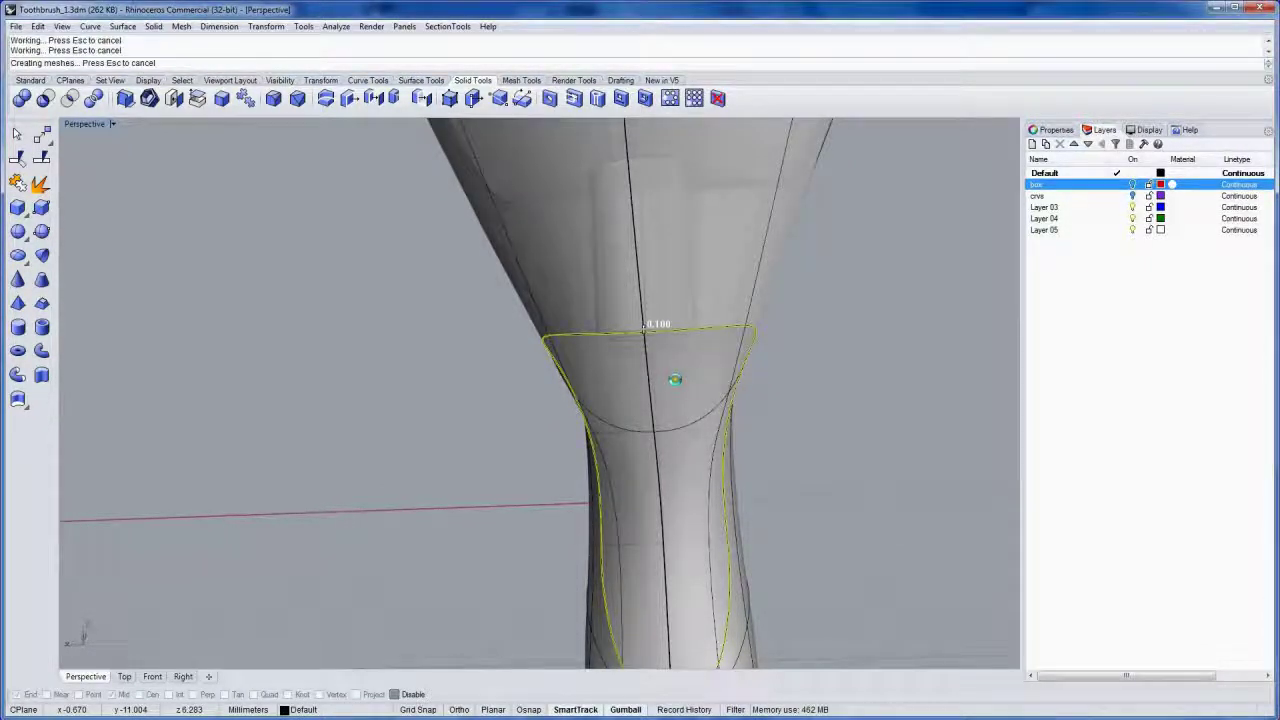
Step: Set the Perspective view to Rendered display and look over the seams around the grips
{"action": "right_click_drag", "start_coordinate": [678, 378], "coordinate": [487, 387]}
{"action": "left_click", "coordinate": [112, 124]}
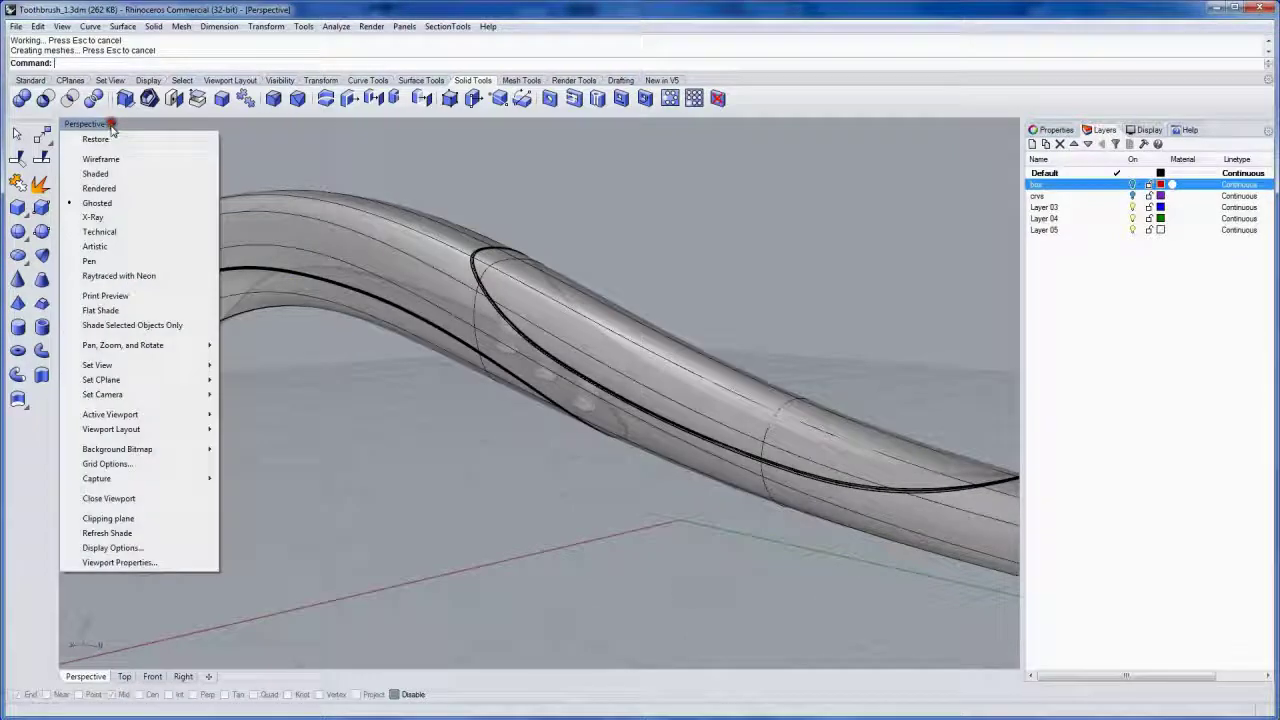
{"action": "left_click", "coordinate": [112, 186]}
{"action": "mouse_move", "coordinate": [484, 371]}
{"action": "right_mouse_down"}
{"action": "mouse_move", "coordinate": [509, 343]}
{"action": "mouse_move", "coordinate": [571, 386]}
{"action": "mouse_move", "coordinate": [543, 409]}
{"action": "mouse_move", "coordinate": [449, 357]}
{"action": "mouse_move", "coordinate": [456, 404]}
{"action": "mouse_move", "coordinate": [491, 406]}
{"action": "mouse_move", "coordinate": [546, 351]}
{"action": "mouse_move", "coordinate": [531, 343]}
{"action": "mouse_move", "coordinate": [483, 379]}
{"action": "mouse_move", "coordinate": [503, 383]}
{"action": "mouse_move", "coordinate": [502, 368]}
{"action": "mouse_move", "coordinate": [482, 372]}
{"action": "right_mouse_up"}
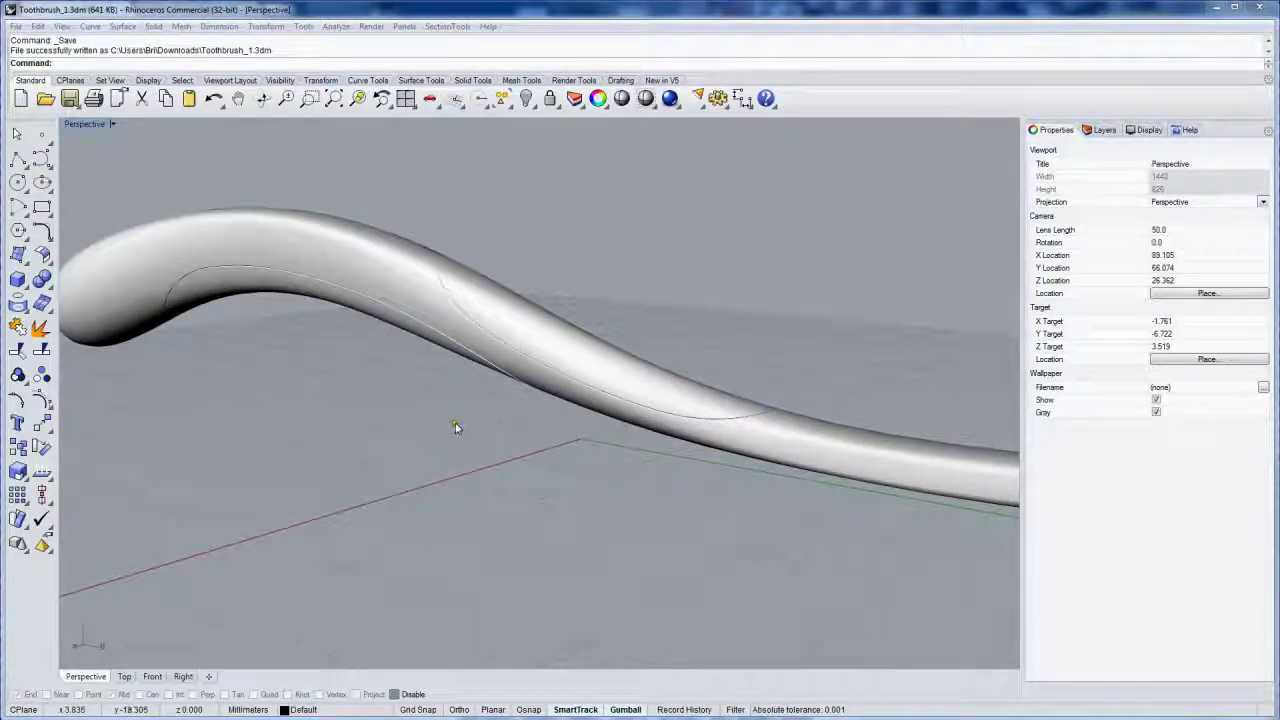
Step: Start applying displacement to the linked grip body and assign a new 2D Checker Texture to it
{"action": "left_click", "coordinate": [552, 352]}
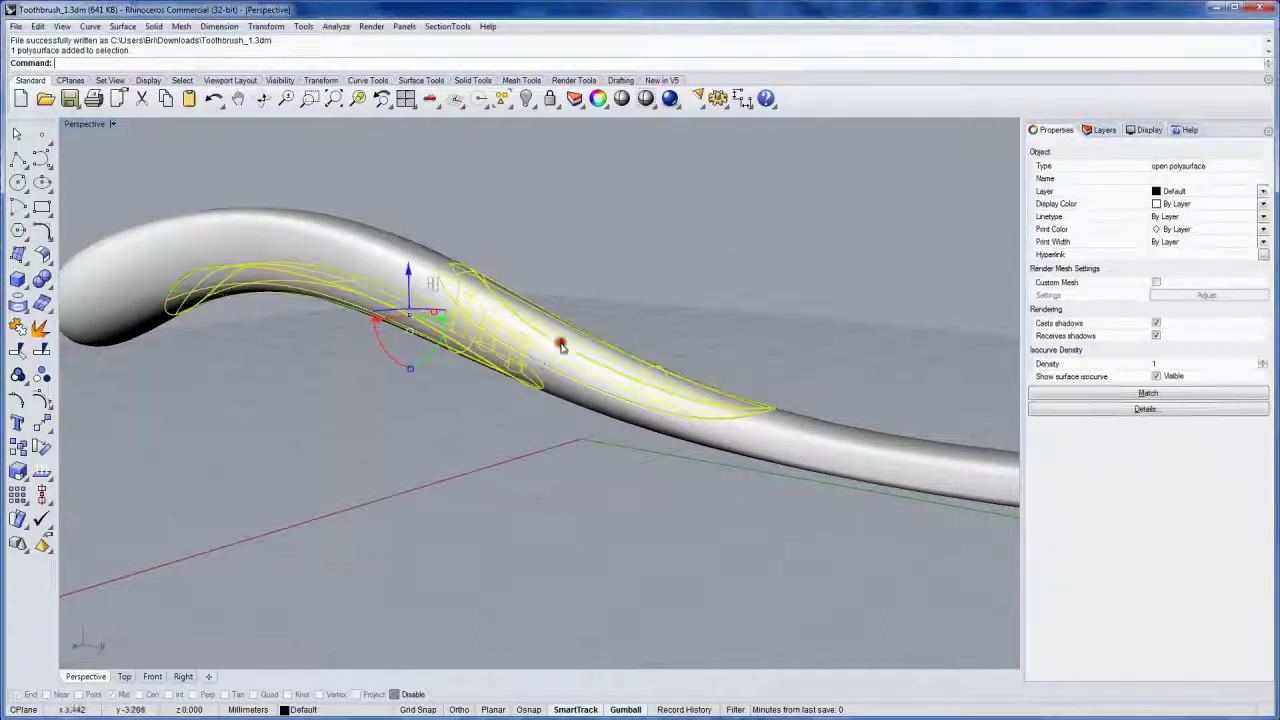
{"action": "right_click_drag", "start_coordinate": [480, 394], "coordinate": [493, 353]}
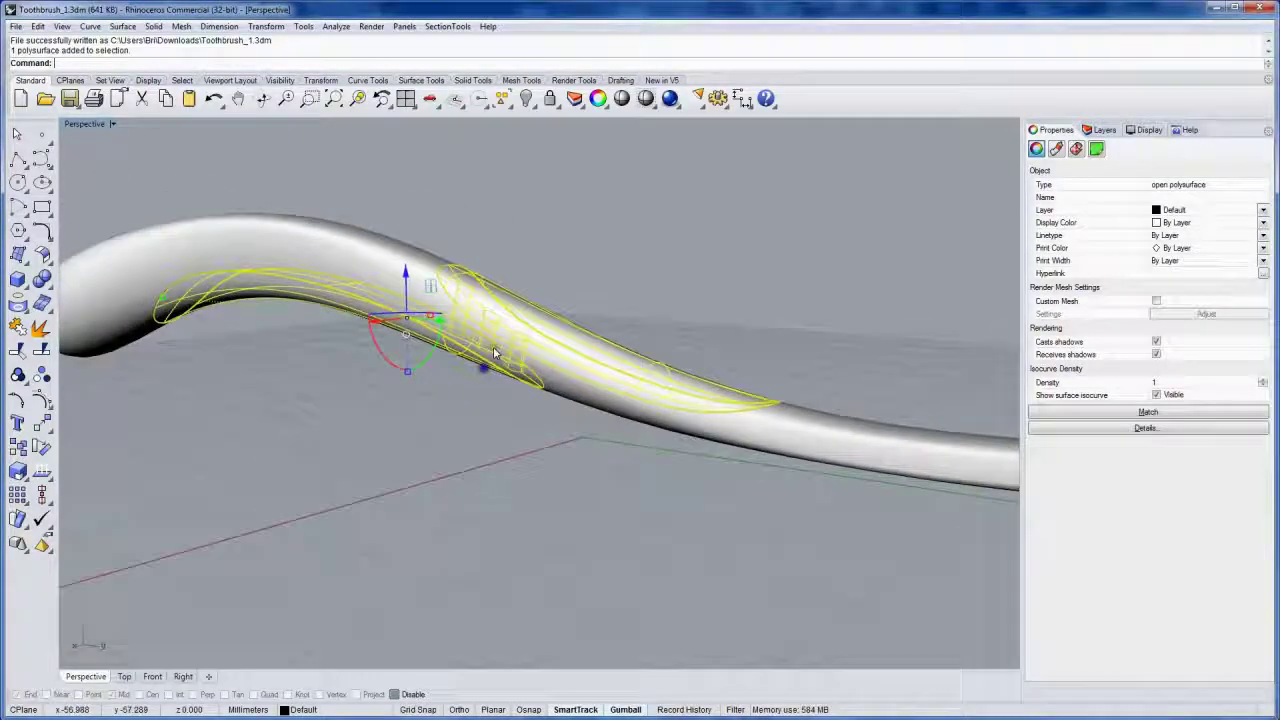
{"action": "left_click", "coordinate": [584, 82]}
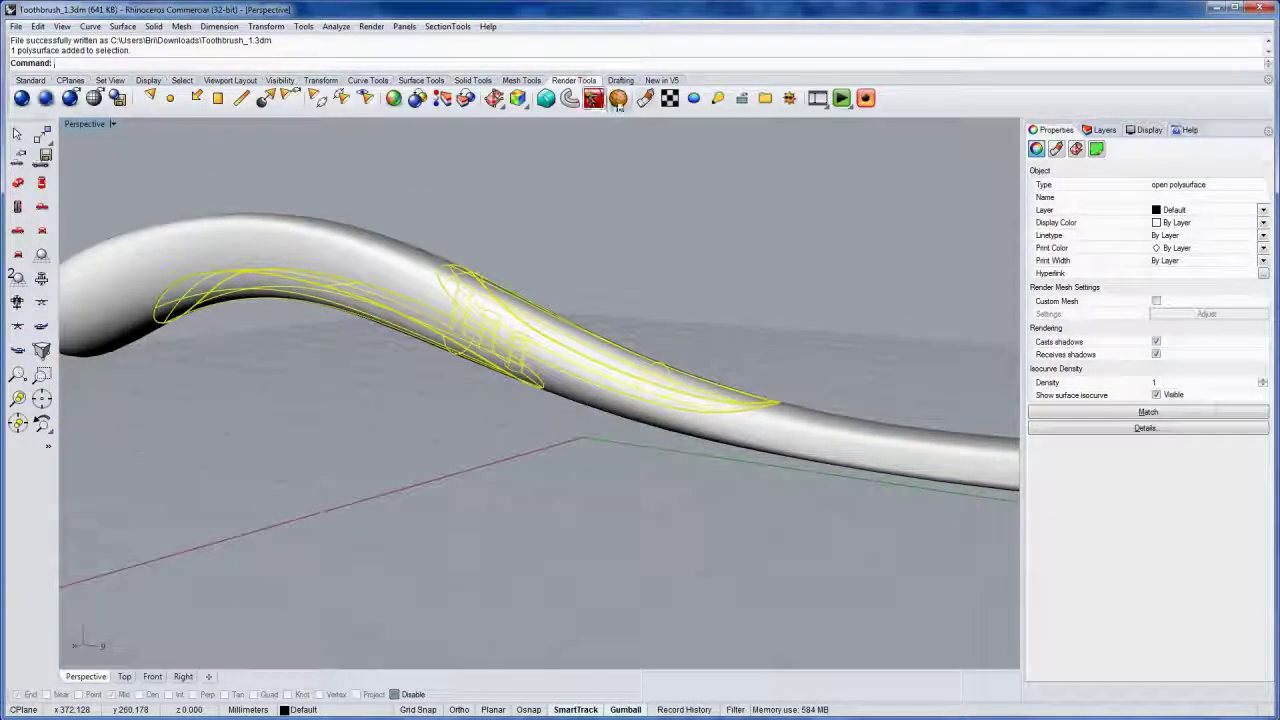
{"action": "left_click", "coordinate": [618, 98]}
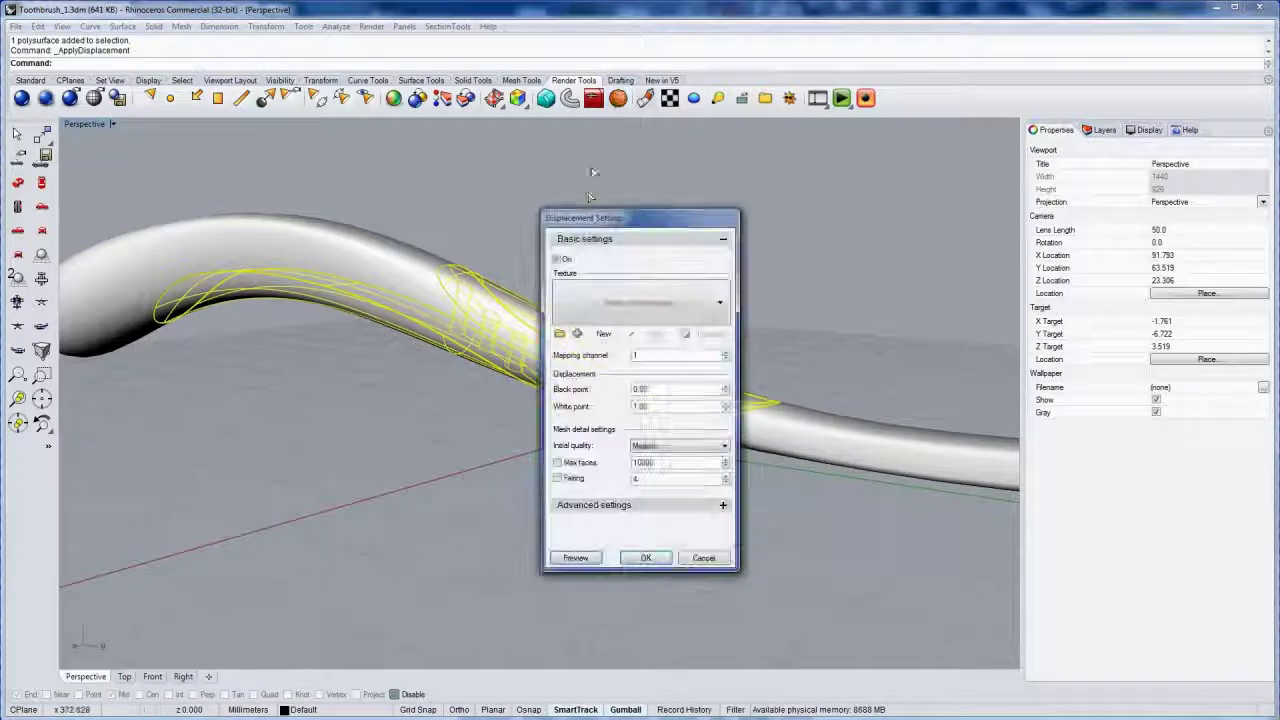
{"action": "left_click", "coordinate": [598, 336]}
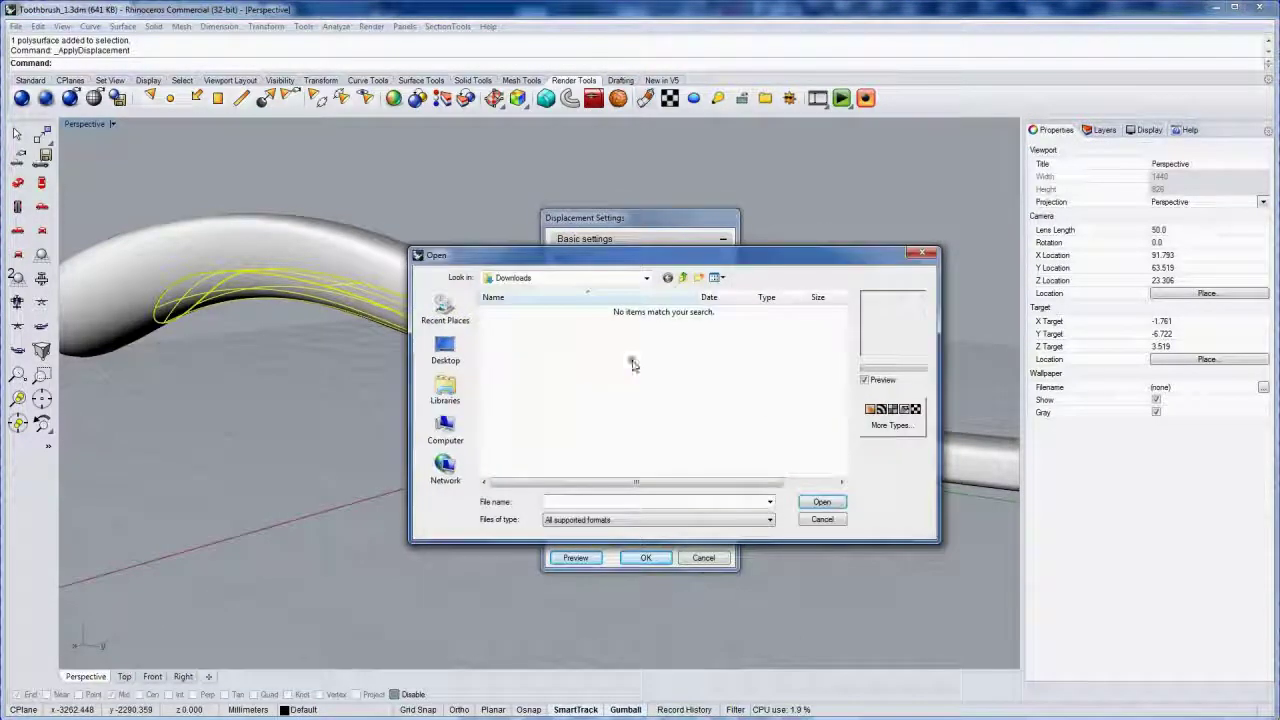
{"action": "left_click", "coordinate": [900, 422]}
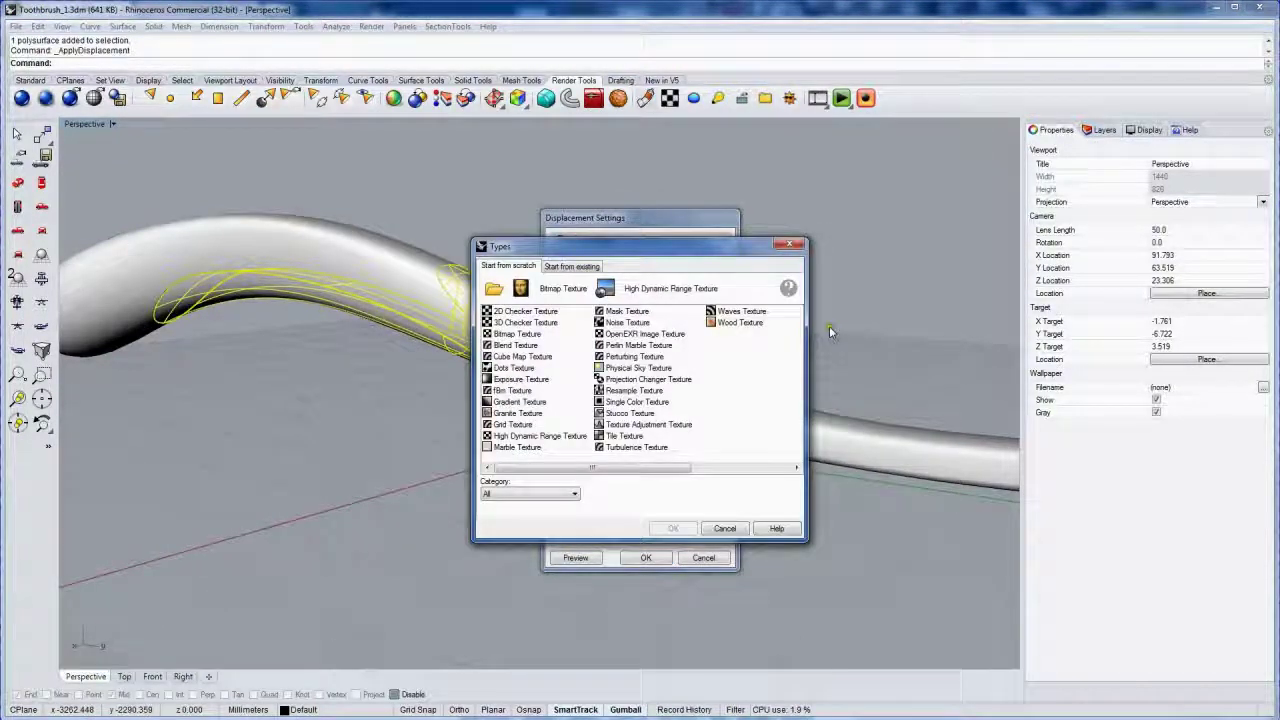
{"action": "double_click", "coordinate": [507, 314]}
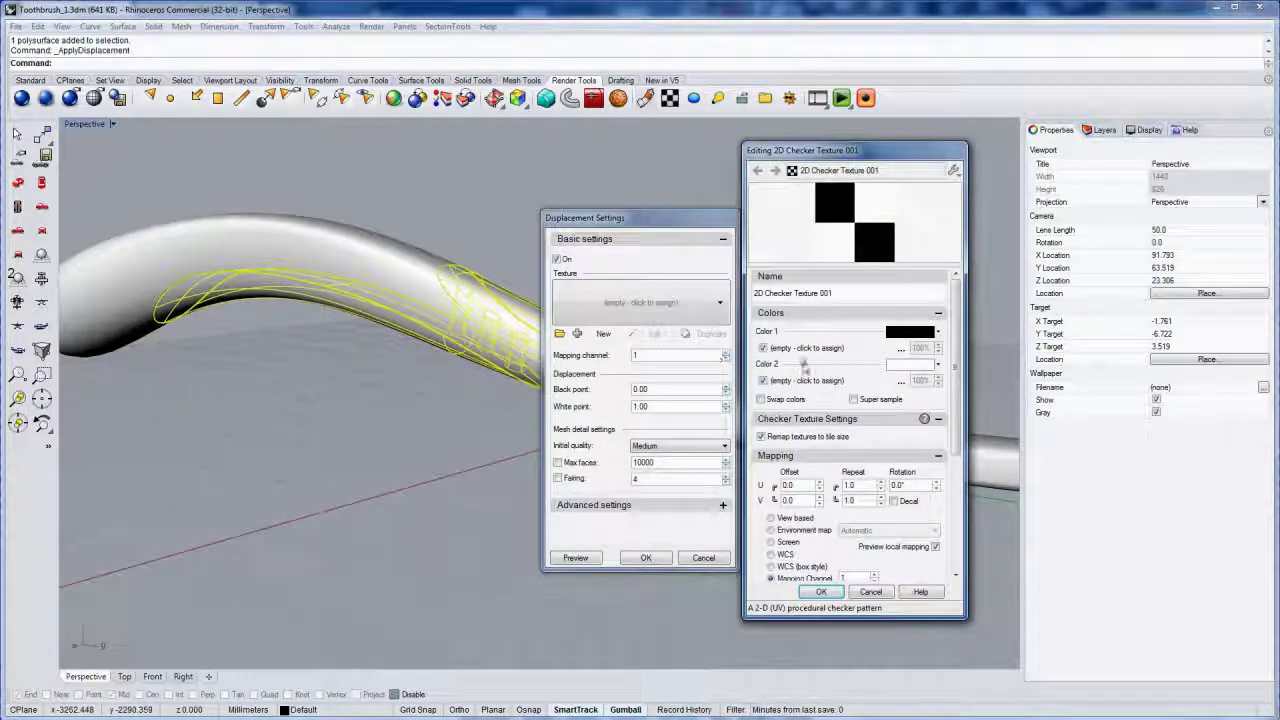
Step: Set the checker texture's mapping repeat to 1.0 in U and 0.5 in V
{"action": "double_click", "coordinate": [852, 485]}
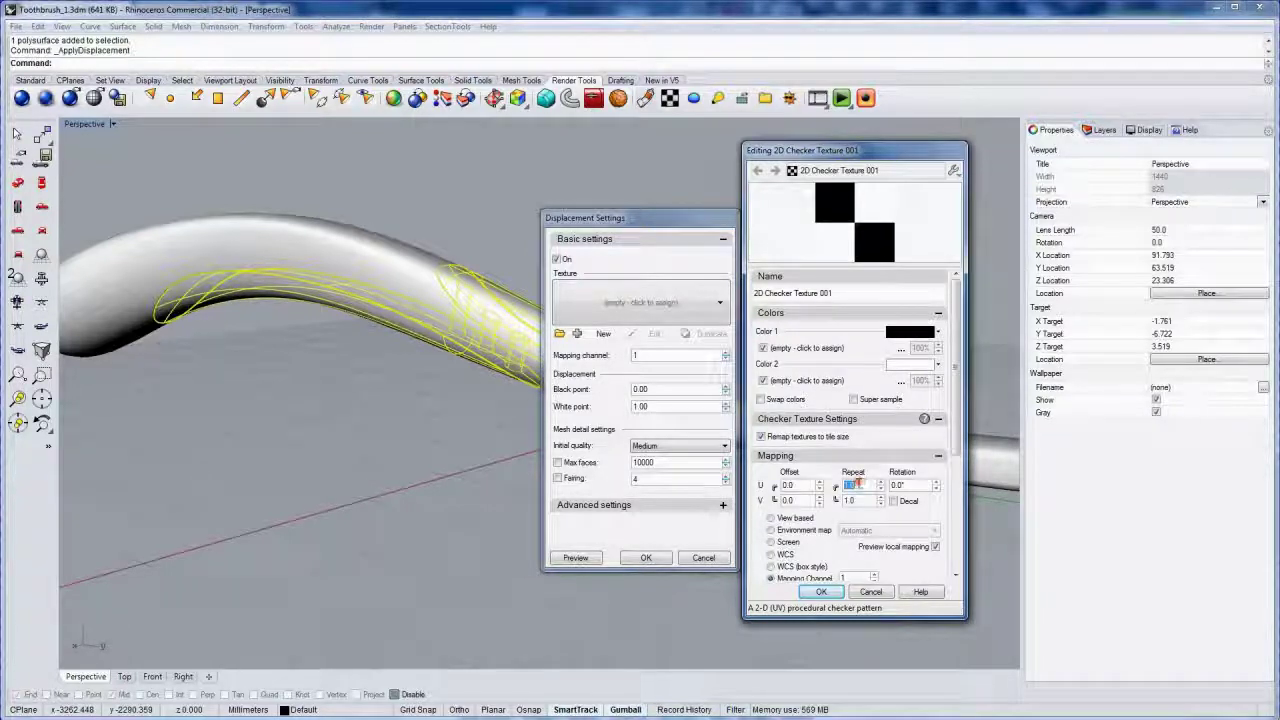
{"action": "type", "text": "2"}
{"action": "key", "text": "Return"}
{"action": "double_click", "coordinate": [852, 501]}
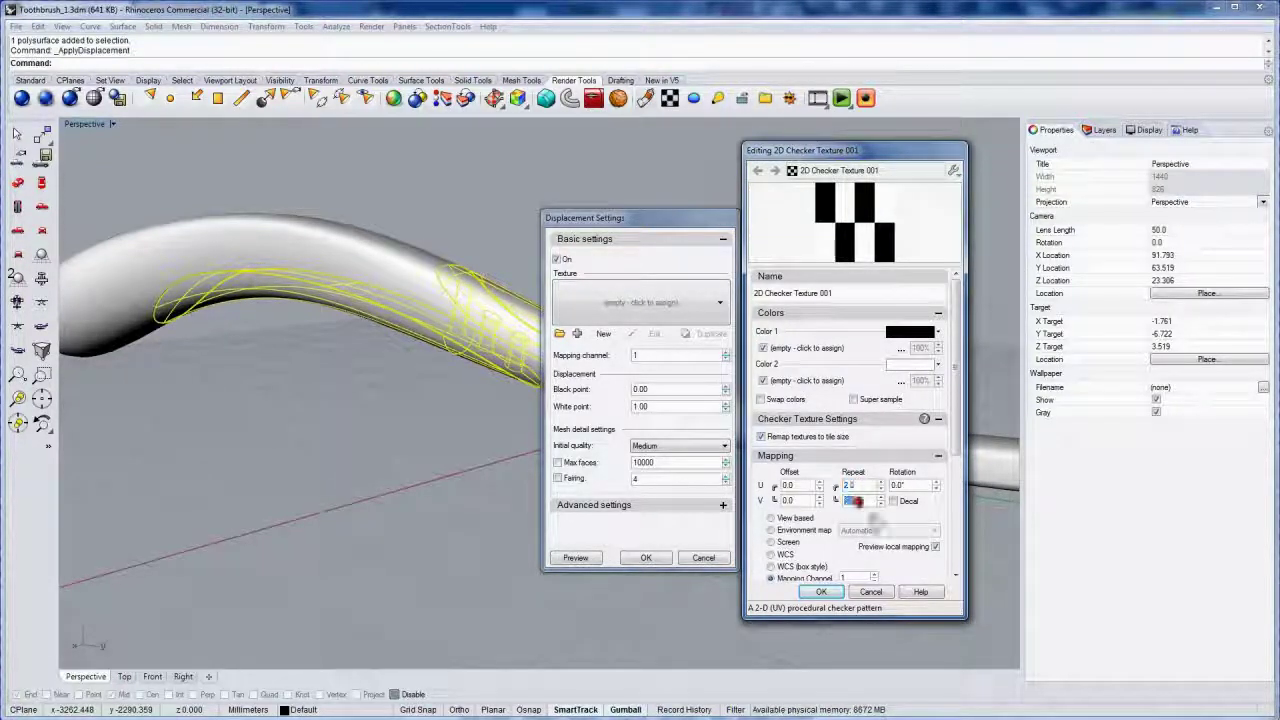
{"action": "type", "text": "0.5"}
{"action": "key", "text": "Return"}
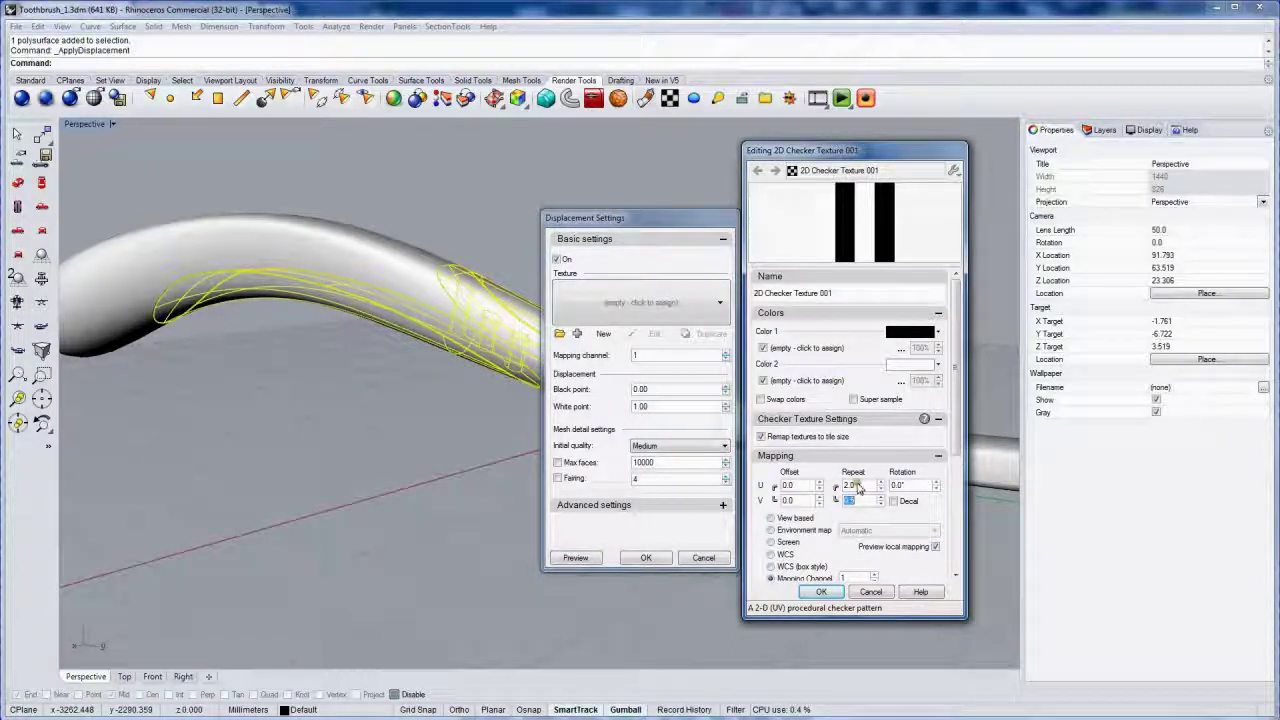
{"action": "left_click", "coordinate": [857, 487]}
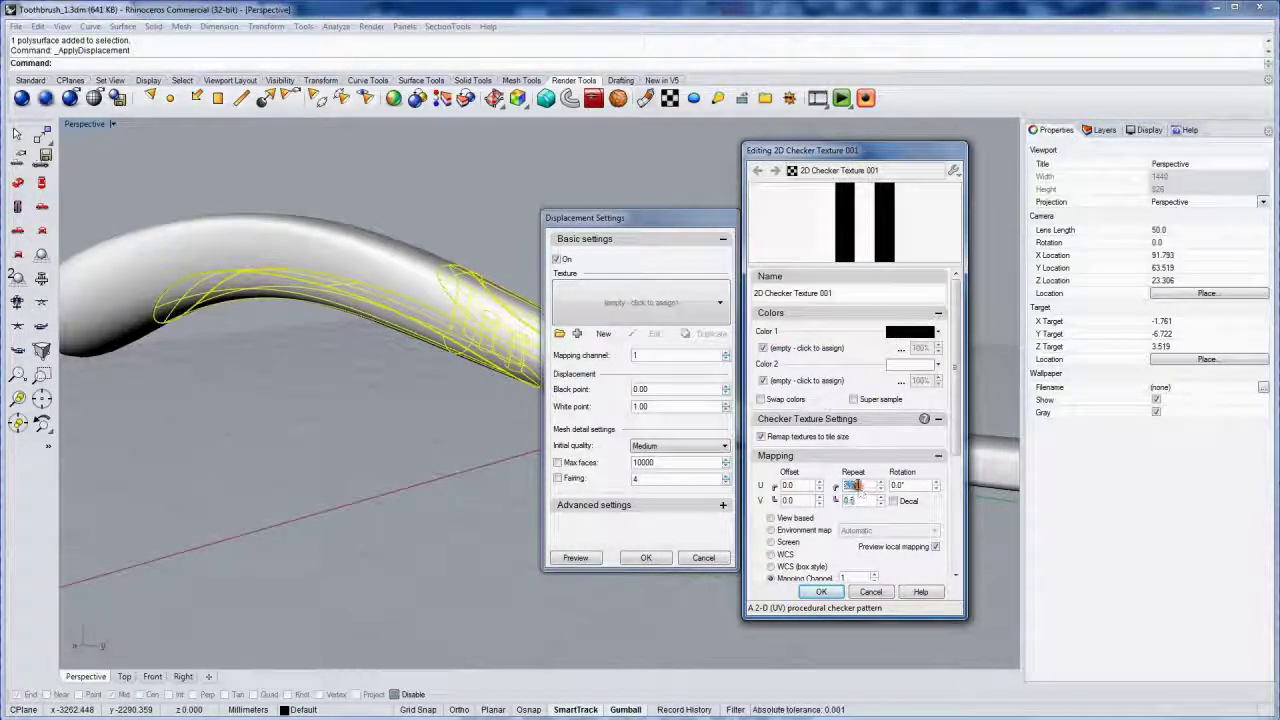
{"action": "type", "text": "1"}
{"action": "key", "text": "Return"}
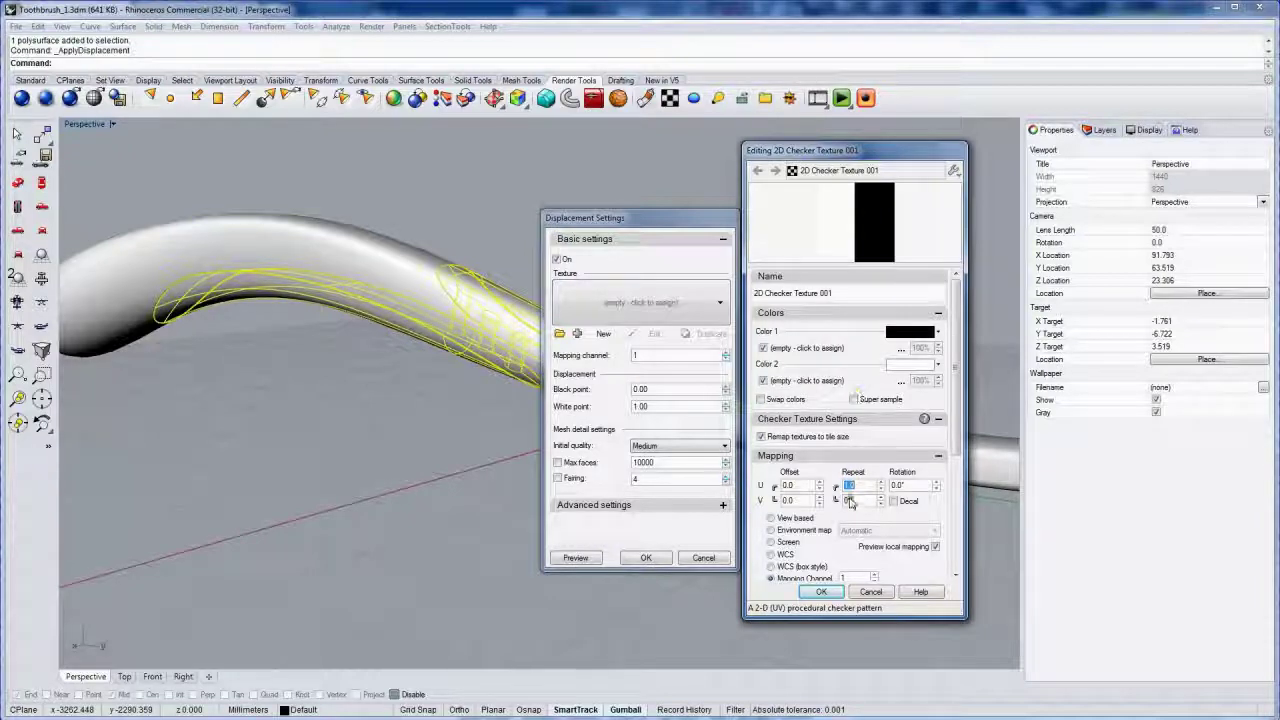
Step: Assign a Gradient Texture to the checker's Color 1 and set the gradient's W rotation to 90°
{"action": "left_click", "coordinate": [809, 349]}
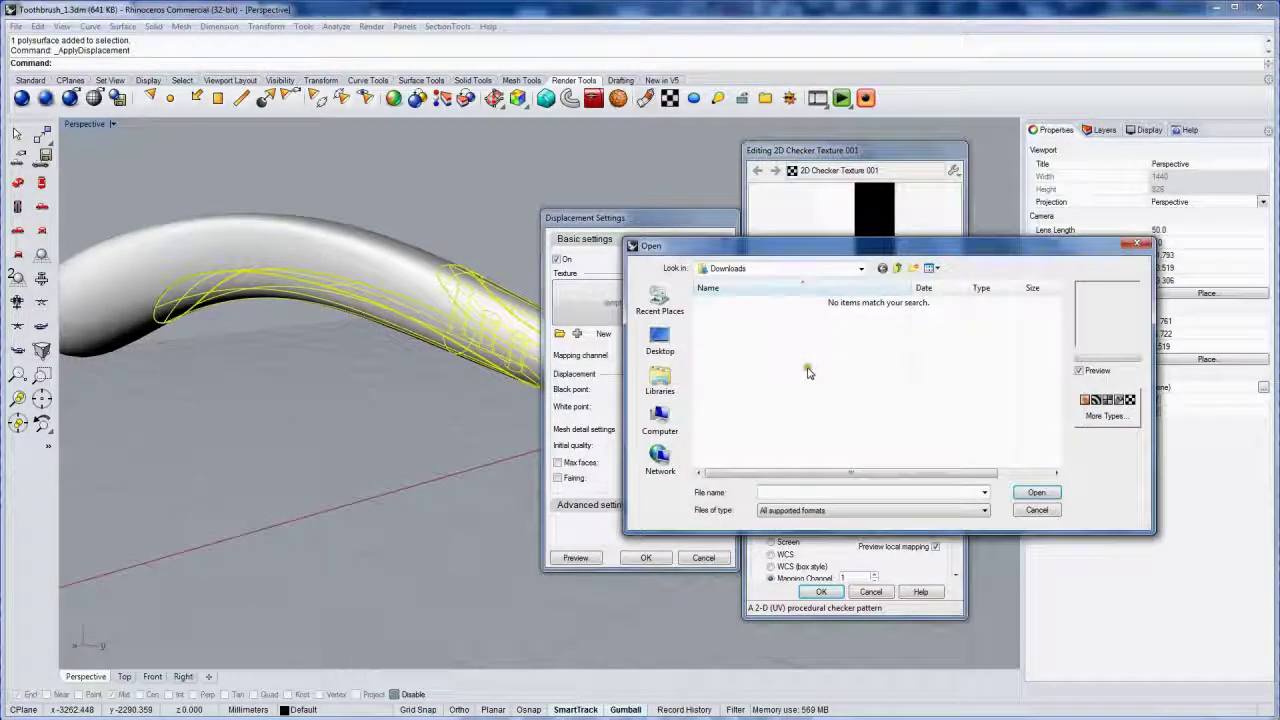
{"action": "left_click", "coordinate": [1103, 409]}
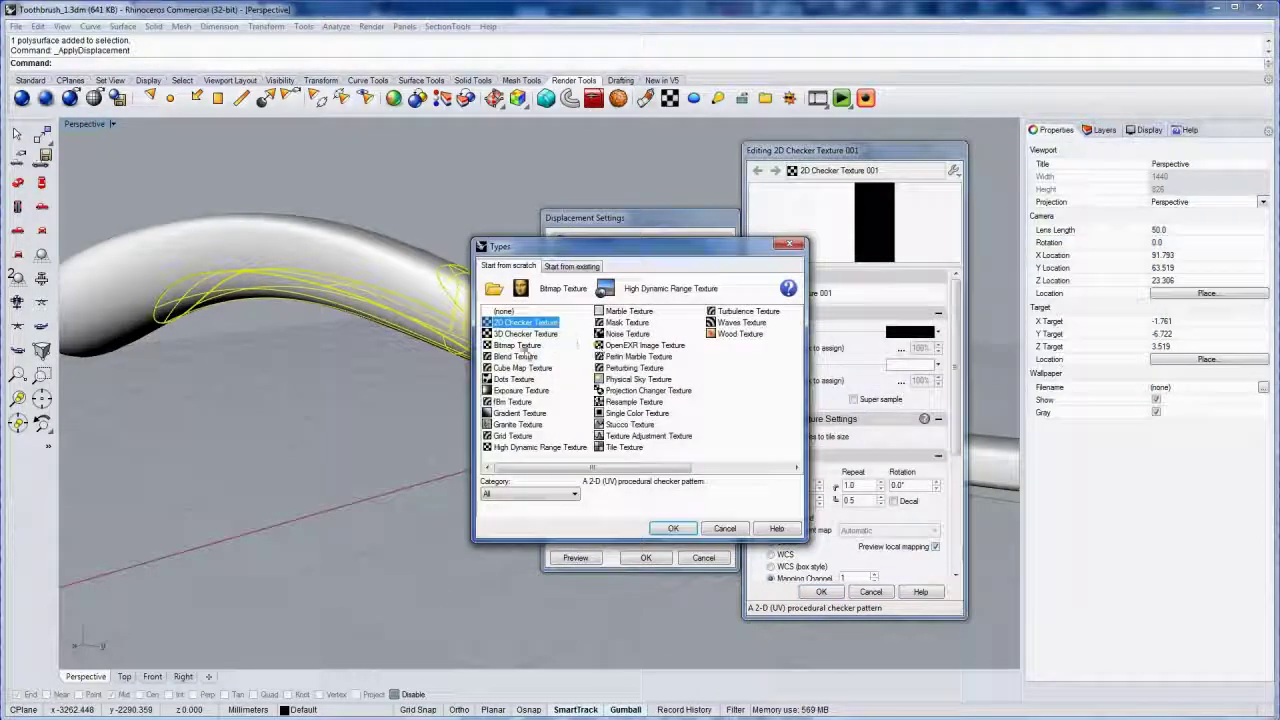
{"action": "double_click", "coordinate": [519, 413]}
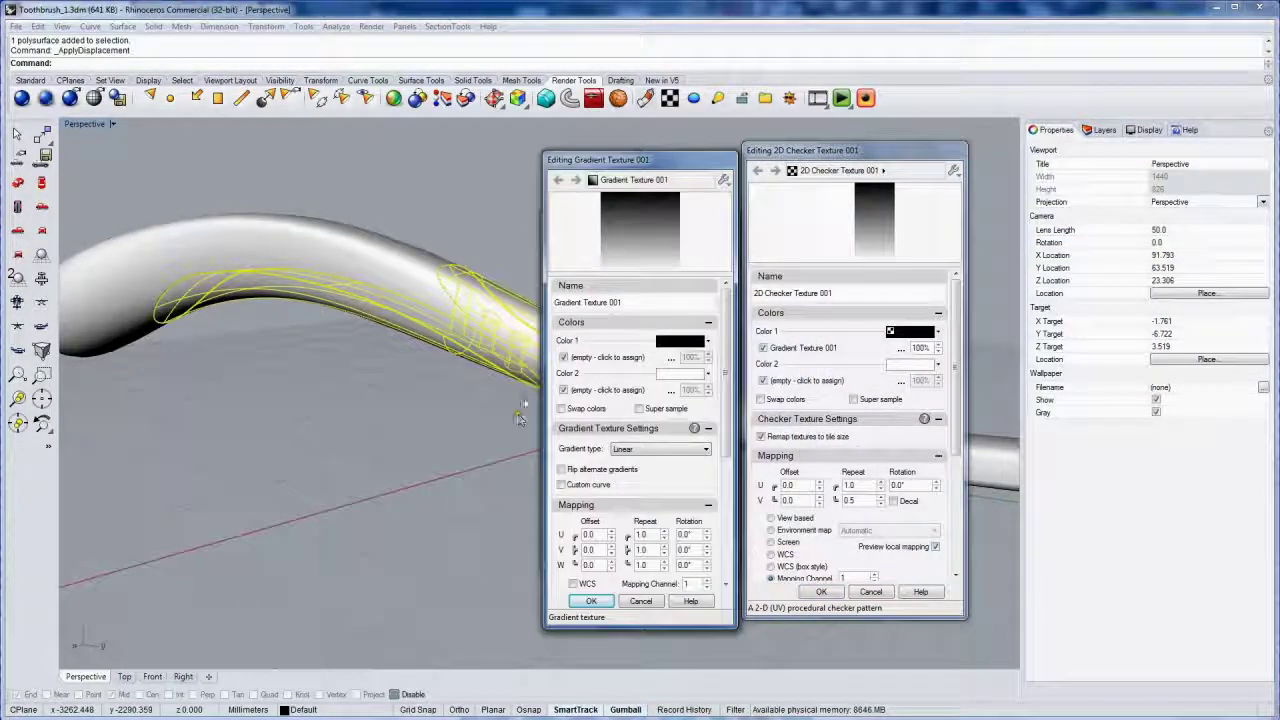
{"action": "left_click", "coordinate": [686, 565]}
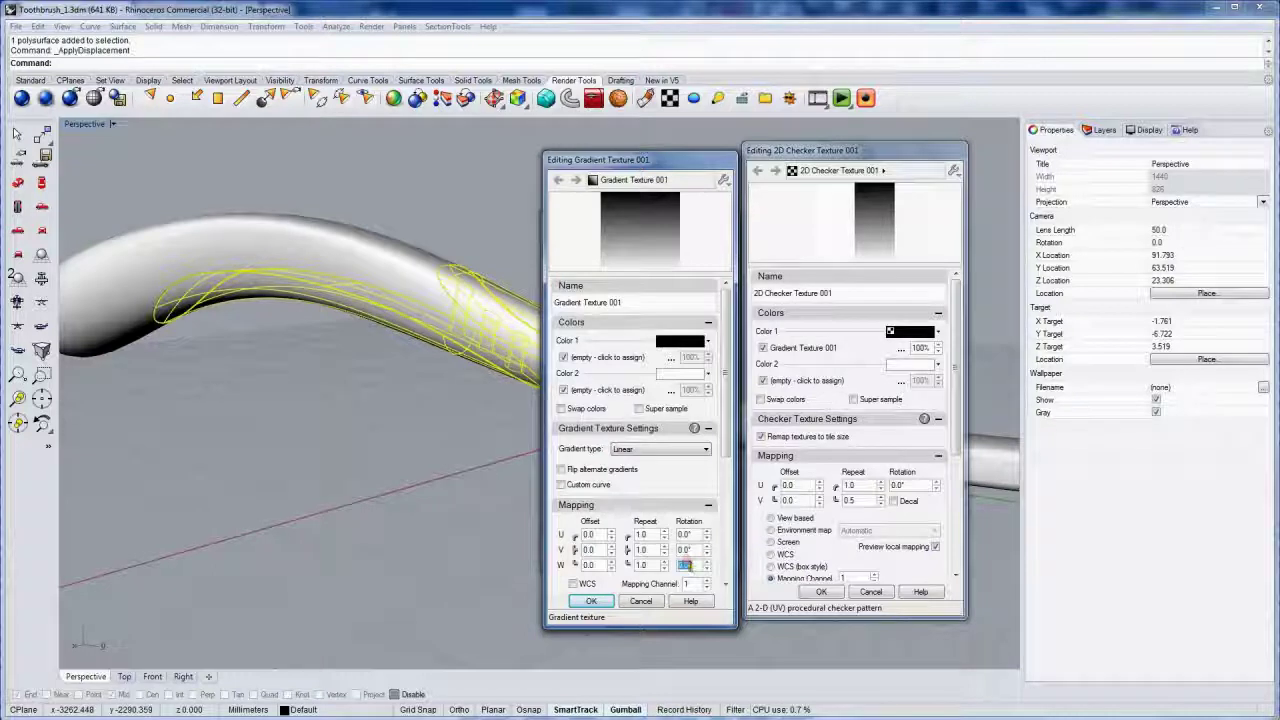
{"action": "type", "text": "90"}
{"action": "key", "text": "Return"}
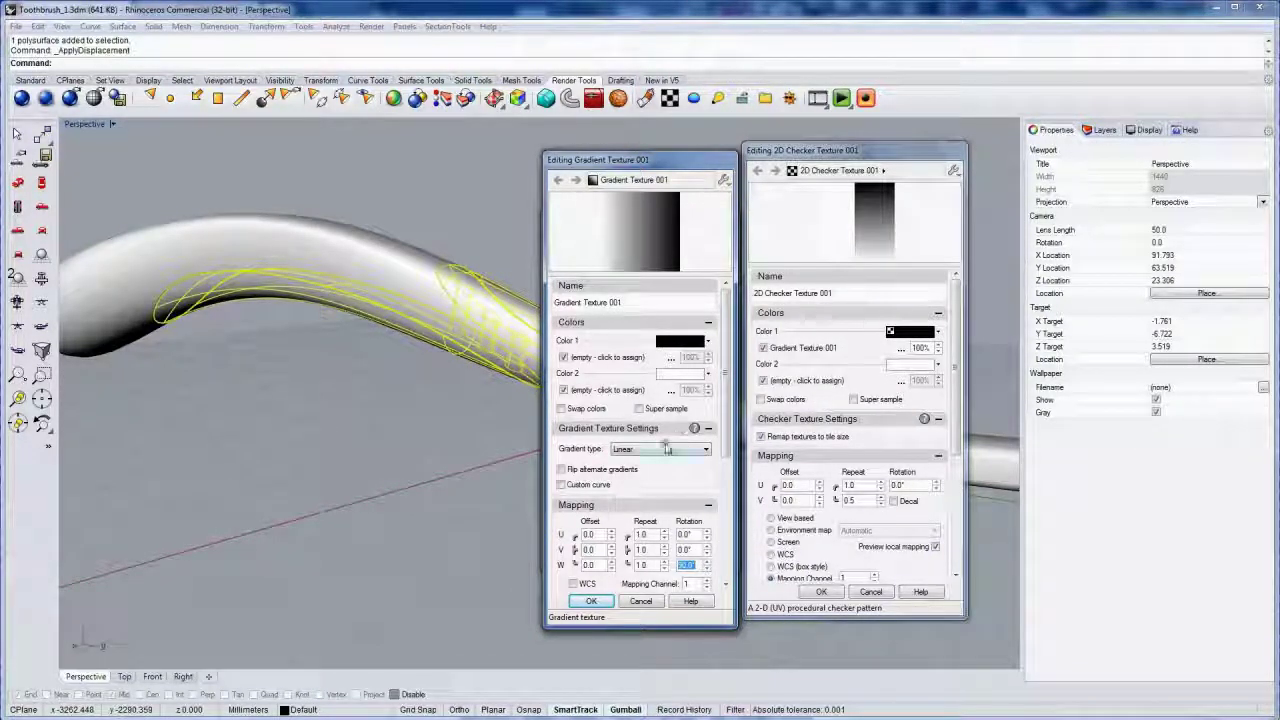
Step: Set the gradient's V repeat to 2.0, flip alternate gradients, swap its colors, and accept the gradient texture
{"action": "double_click", "coordinate": [645, 534]}
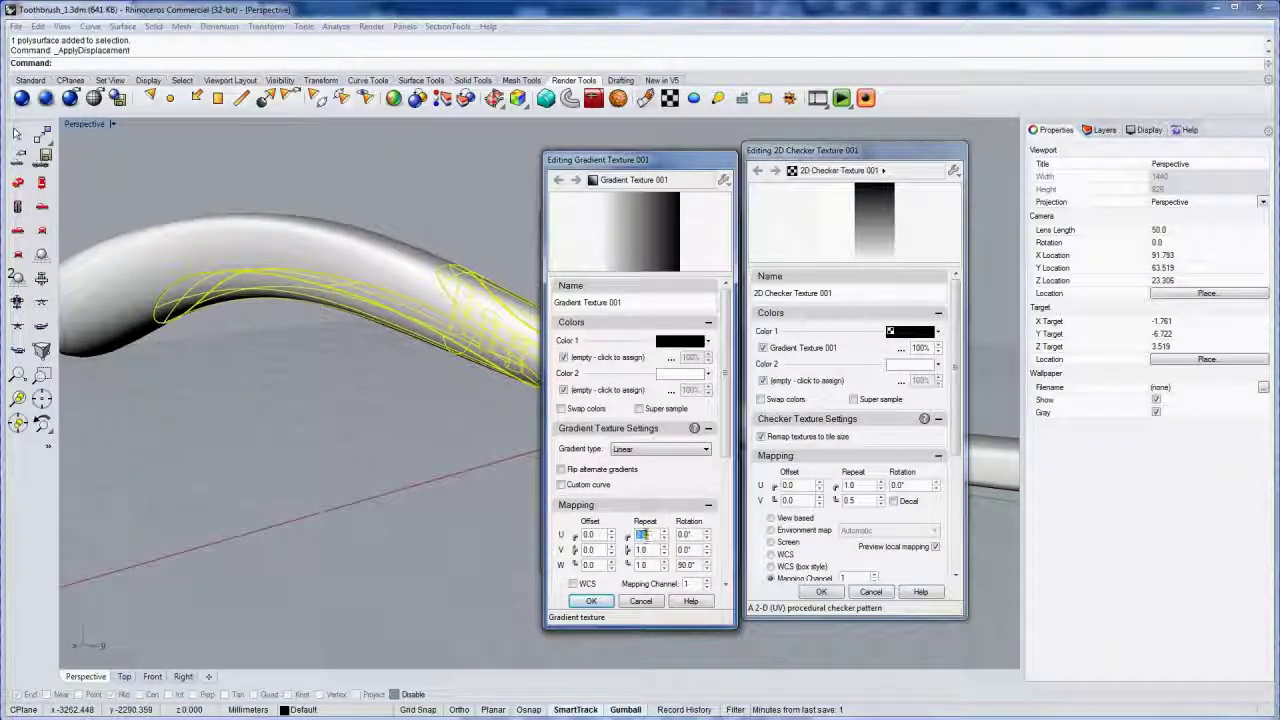
{"action": "type", "text": "1"}
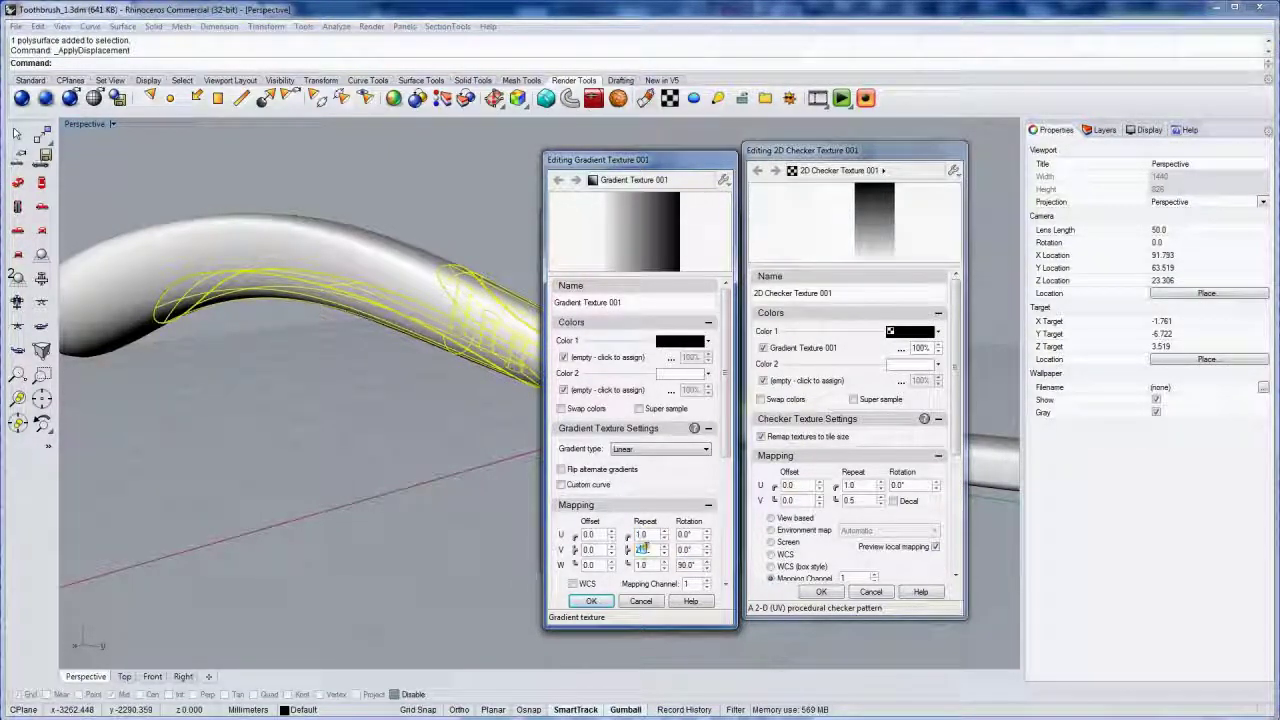
{"action": "key", "text": "Return"}
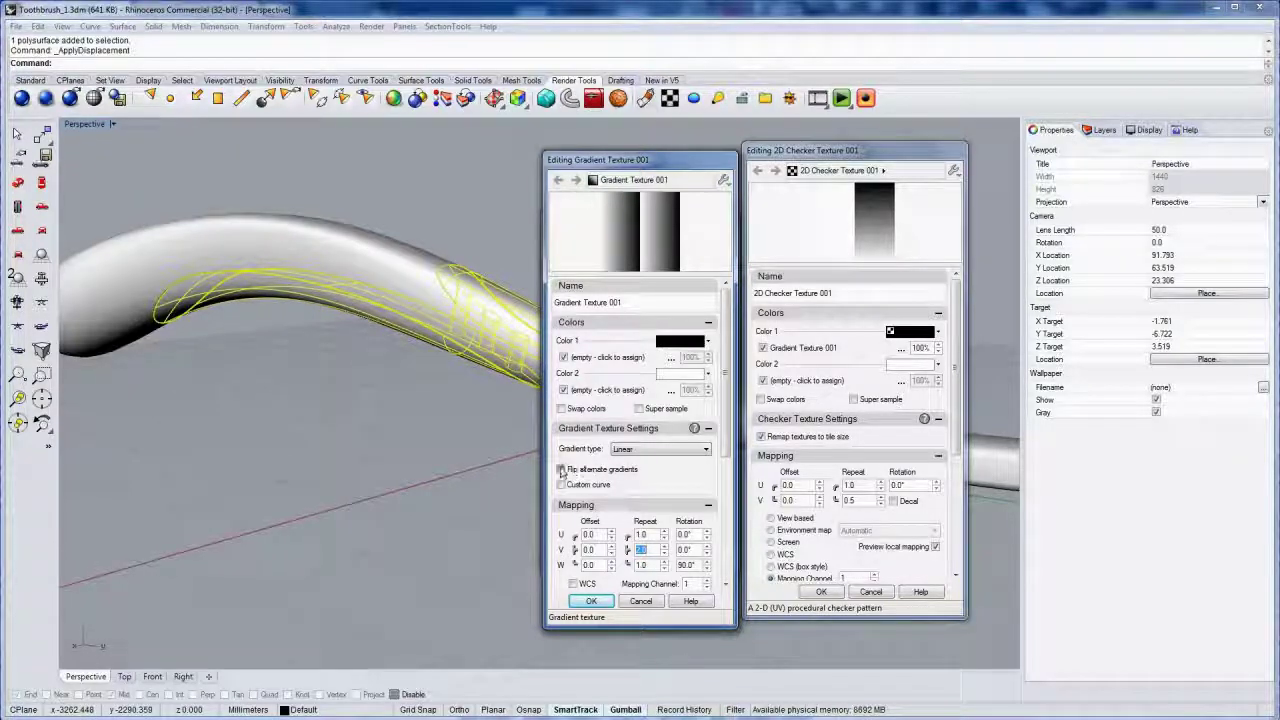
{"action": "left_click", "coordinate": [562, 469]}
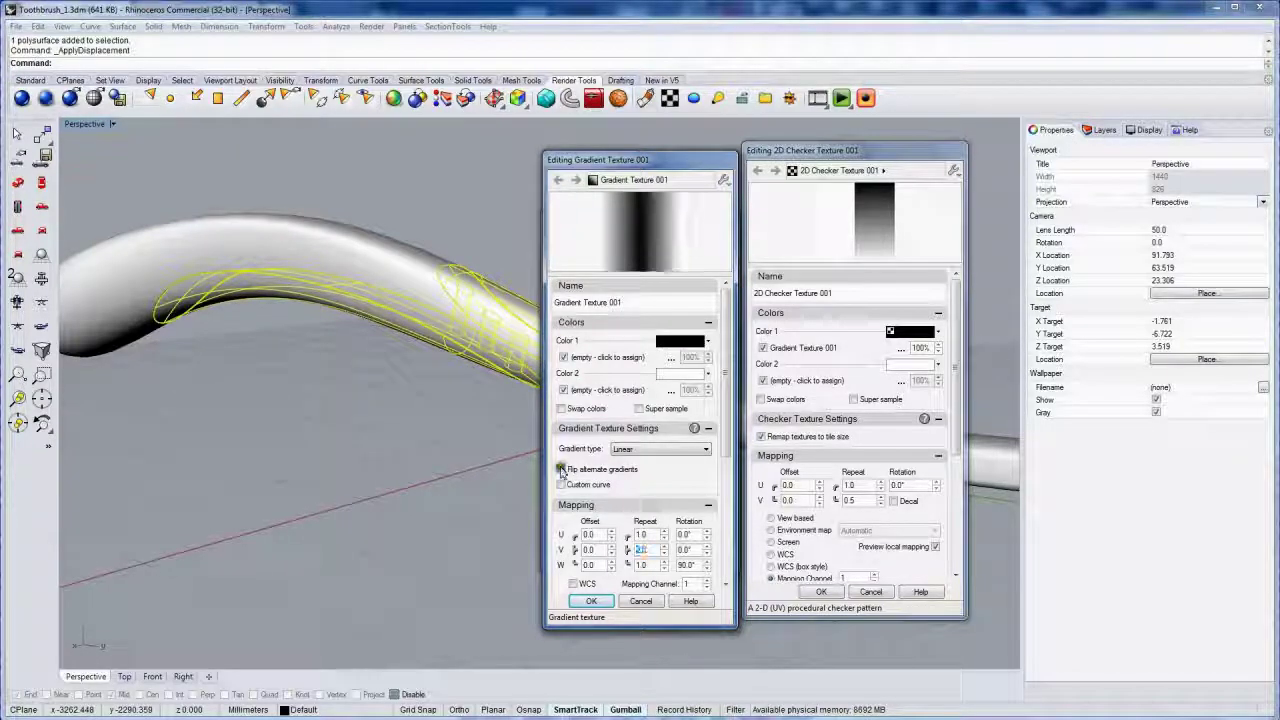
{"action": "left_click", "coordinate": [561, 408]}
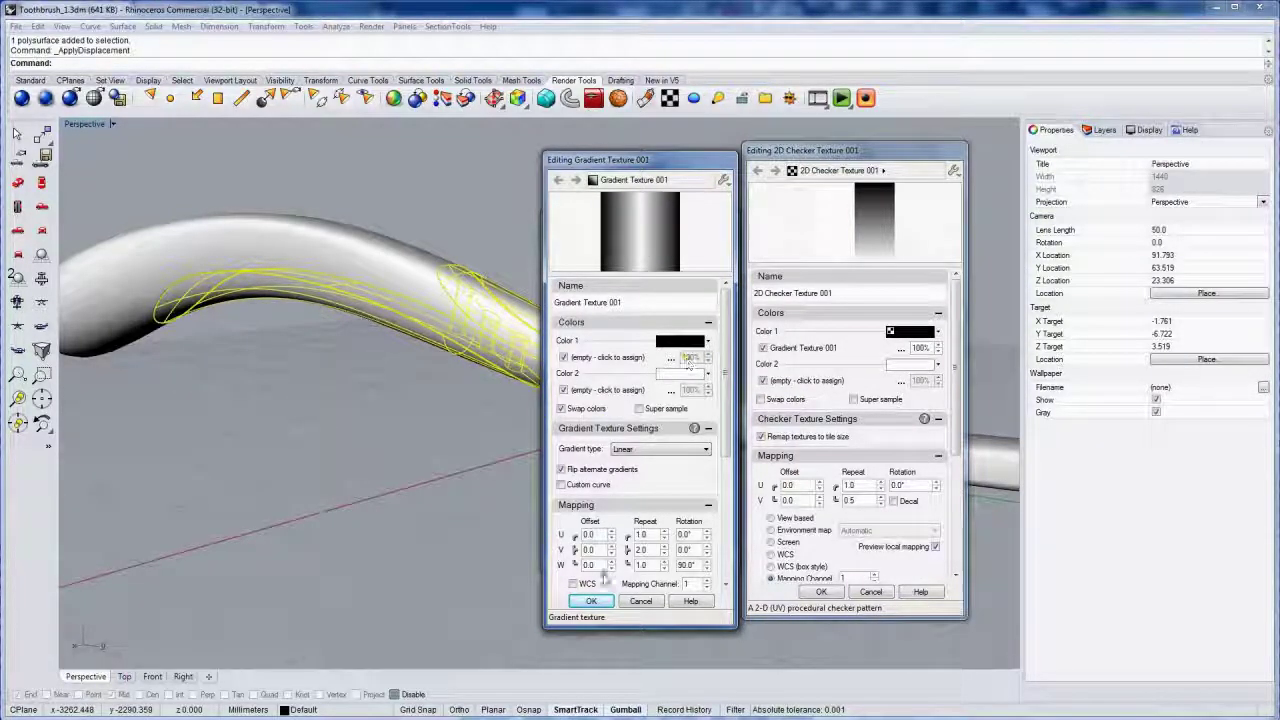
{"action": "left_click", "coordinate": [590, 601]}
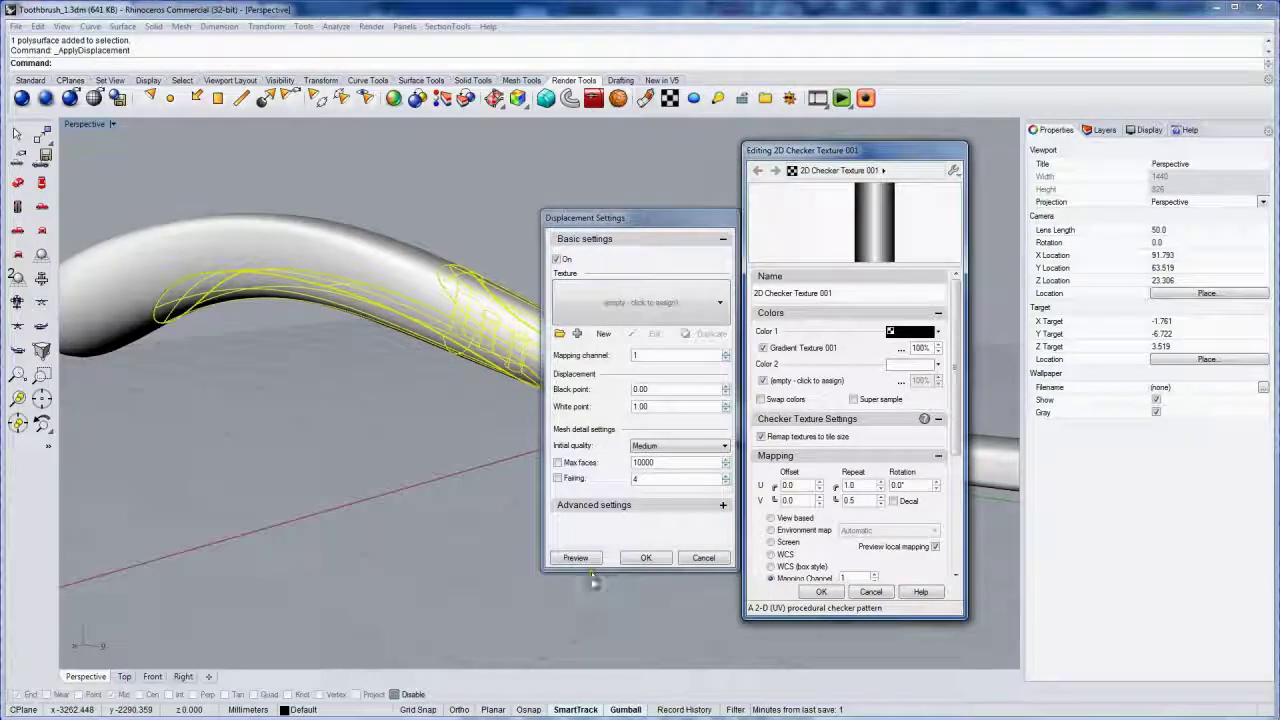
Step: Set the checker's Color 2 to black and apply the finished texture as displacement on the grip body
{"action": "left_click", "coordinate": [905, 369]}
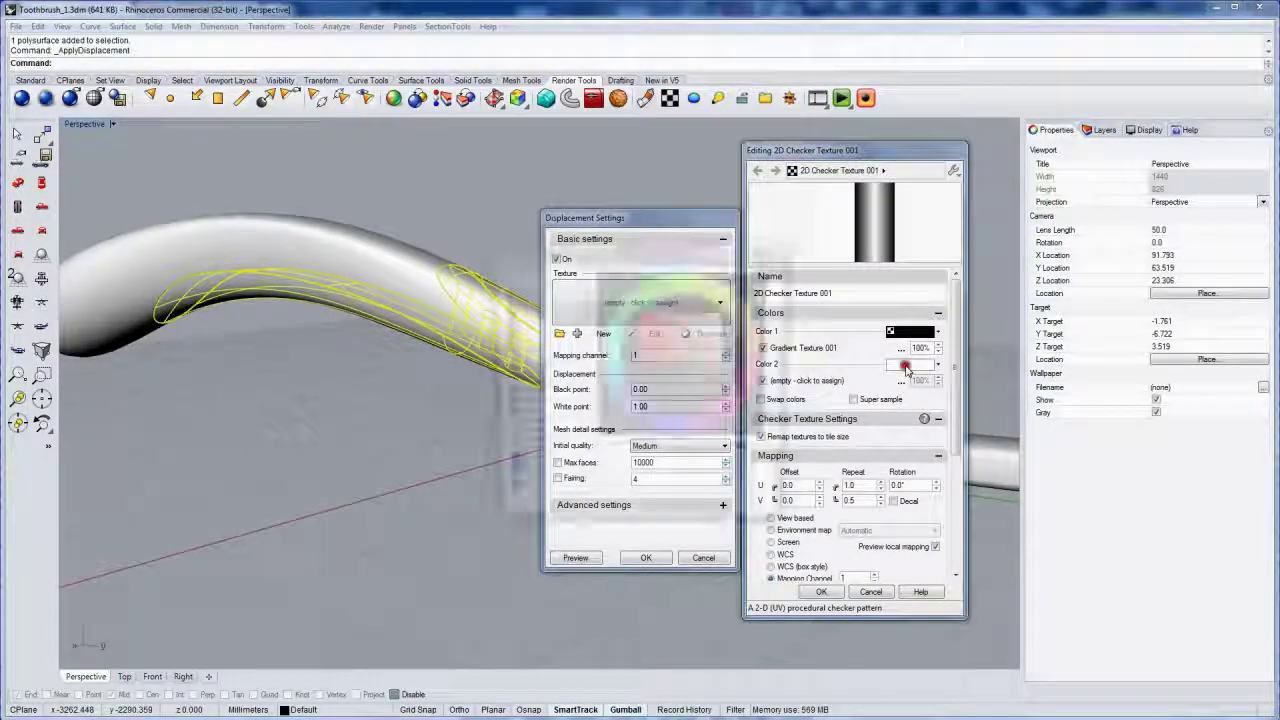
{"action": "left_click_drag", "start_coordinate": [703, 346], "coordinate": [808, 428]}
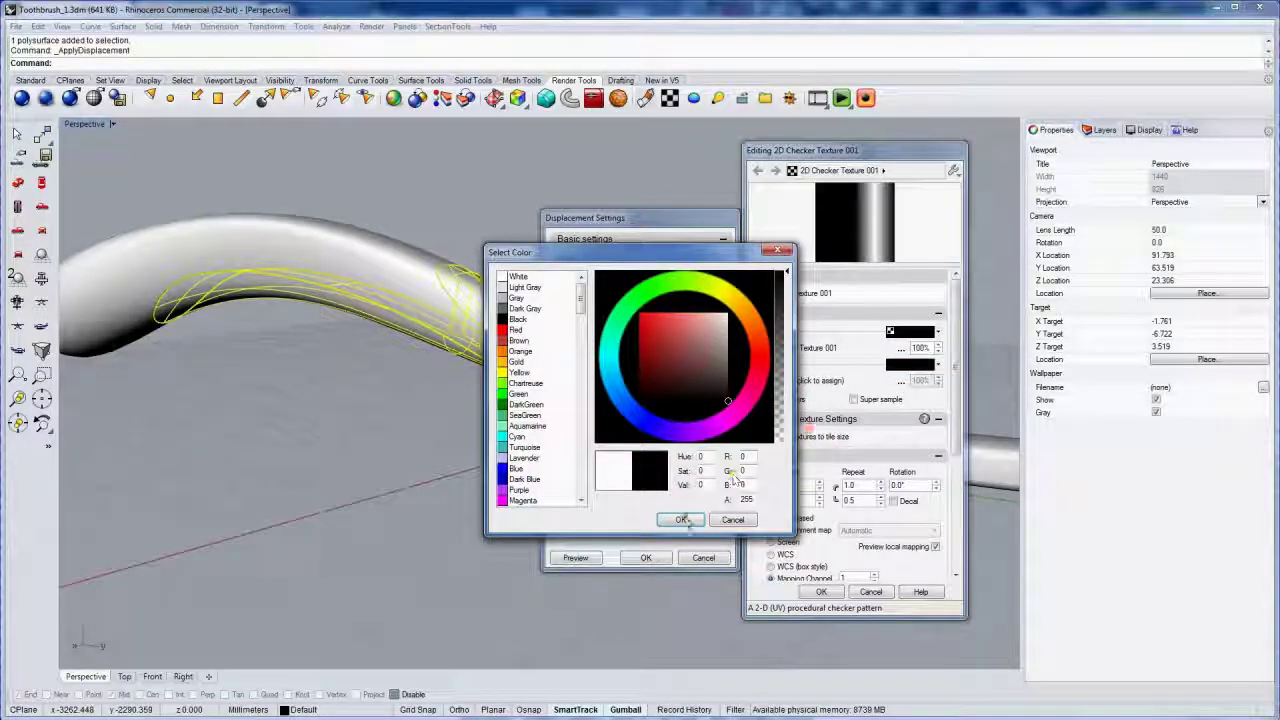
{"action": "left_click", "coordinate": [680, 519]}
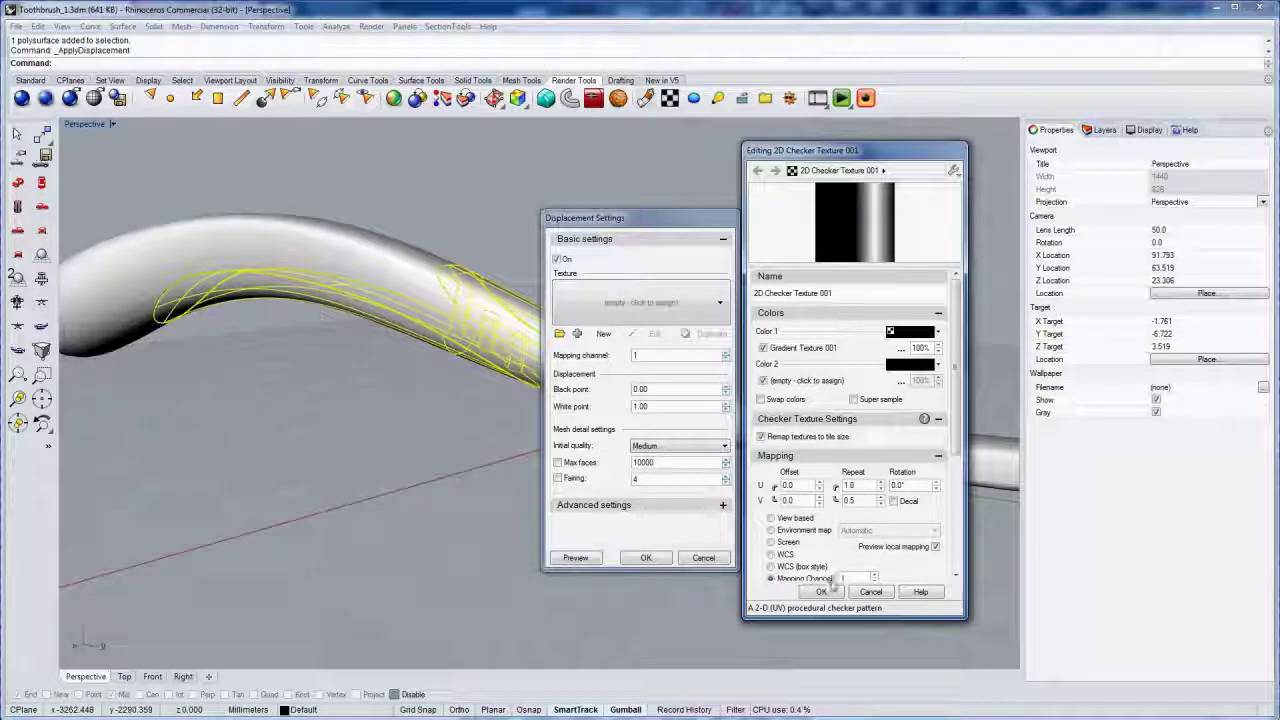
{"action": "left_click", "coordinate": [821, 591]}
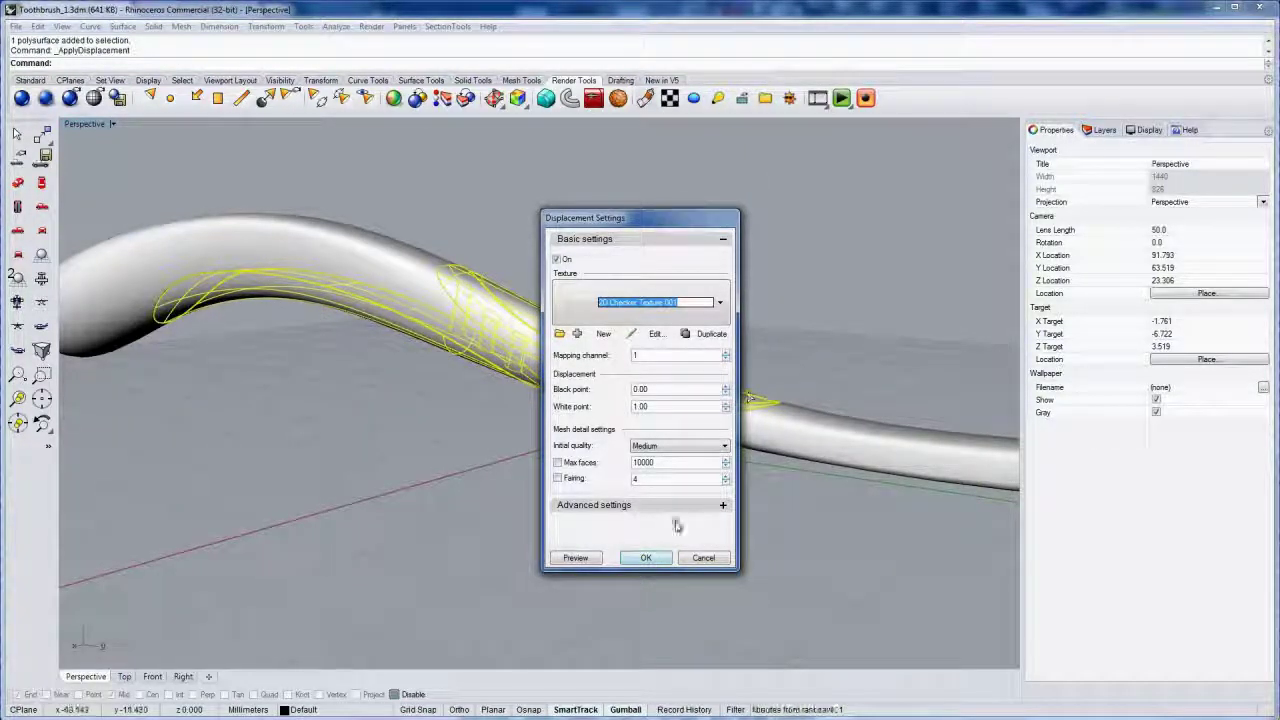
{"action": "left_click", "coordinate": [642, 560]}
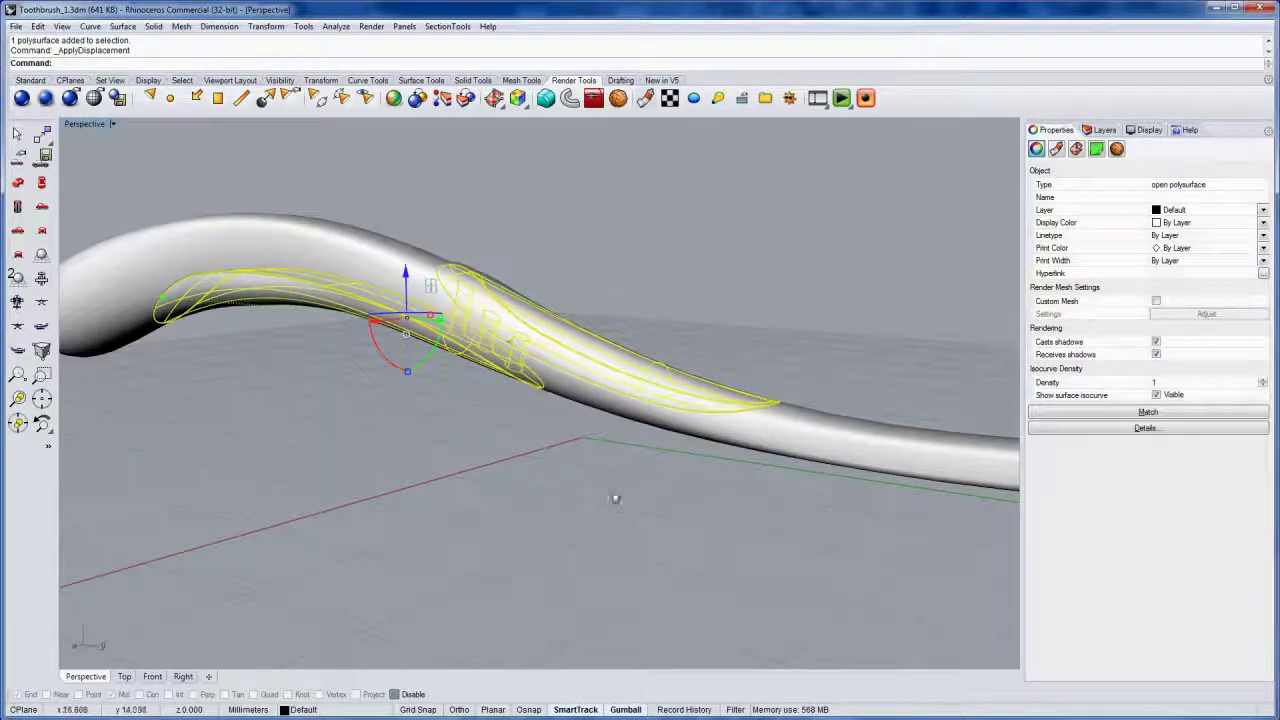
{"action": "left_click", "coordinate": [614, 493]}
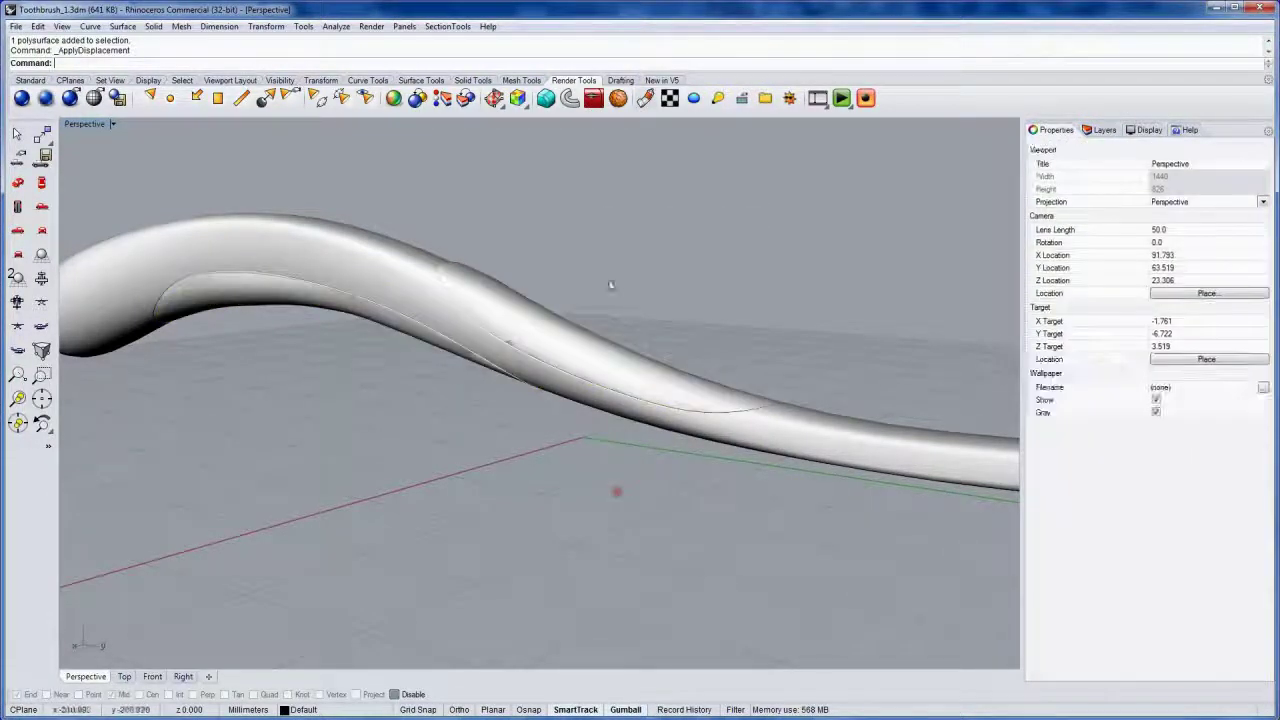
Step: Set the grip body's displacement initial mesh quality to High
{"action": "left_click", "coordinate": [565, 340]}
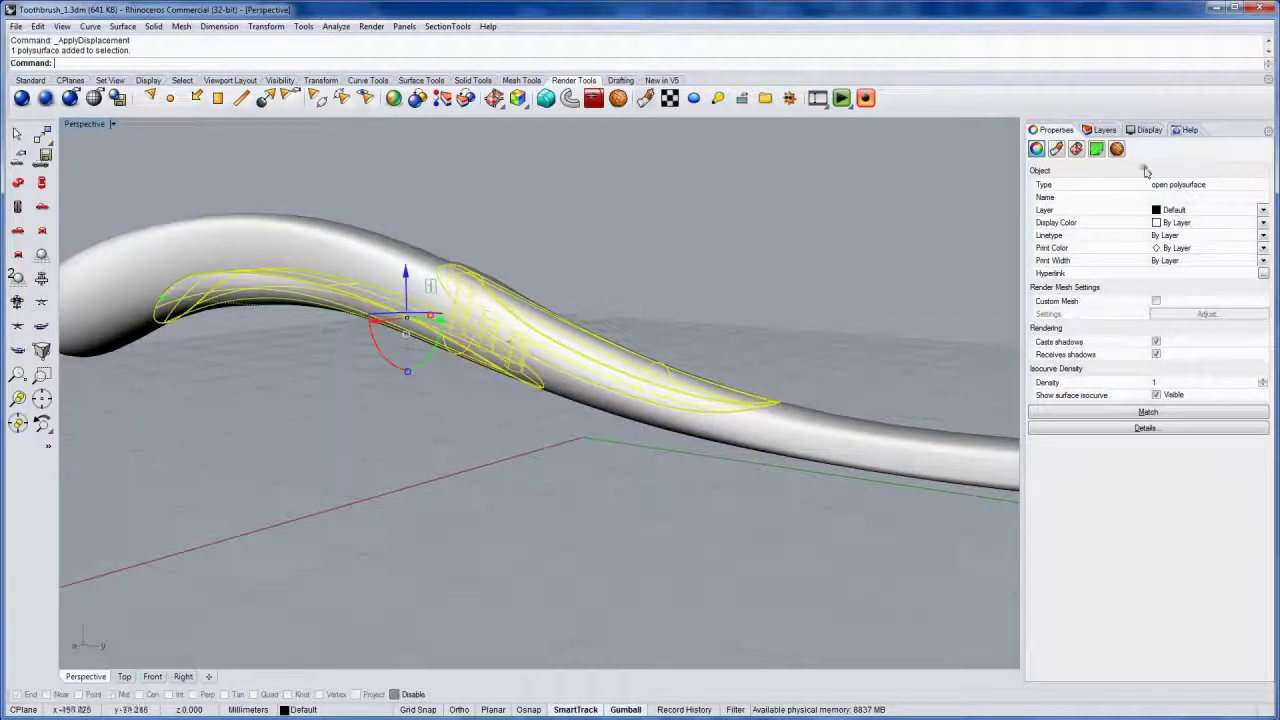
{"action": "left_click", "coordinate": [1117, 149]}
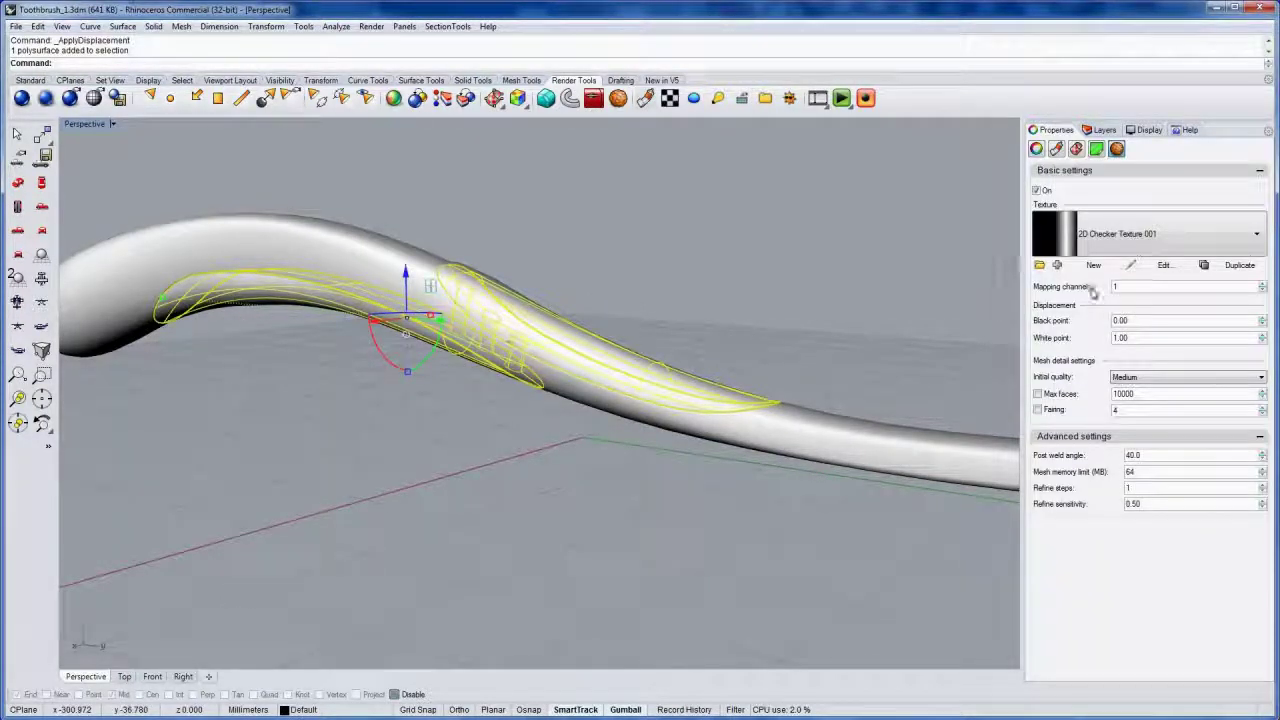
{"action": "left_click", "coordinate": [1150, 377]}
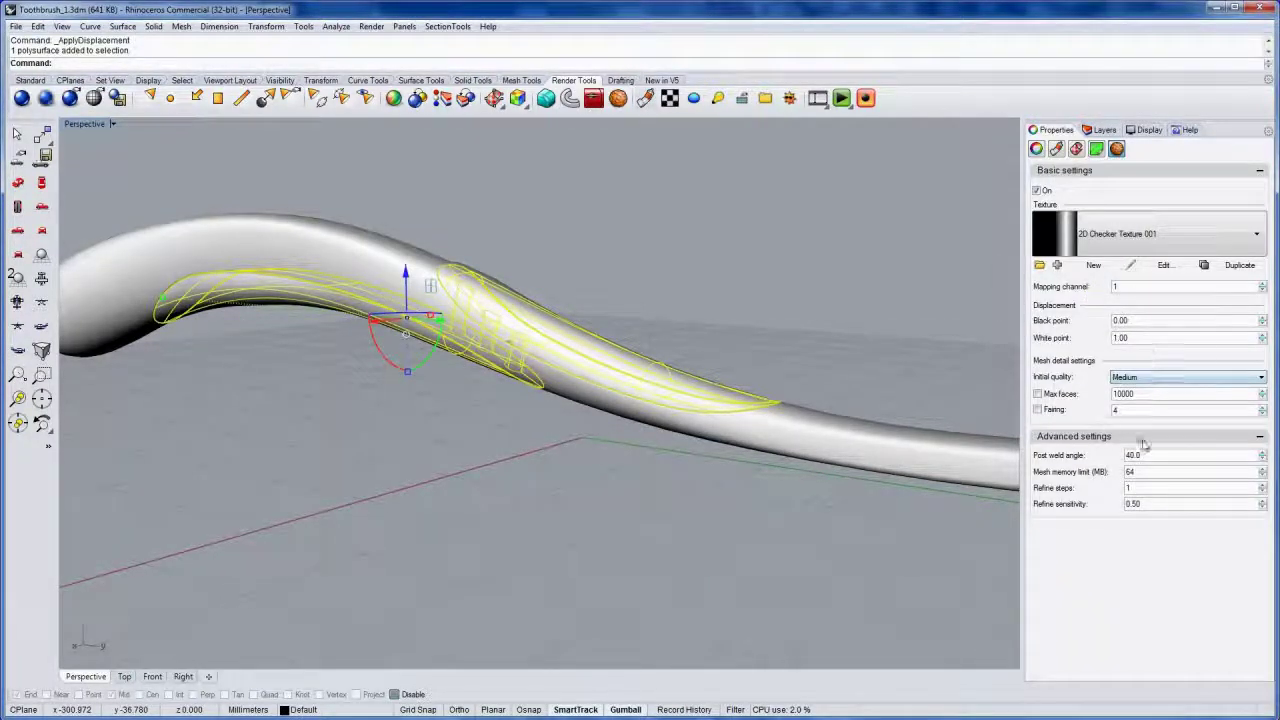
{"action": "left_click", "coordinate": [1210, 381]}
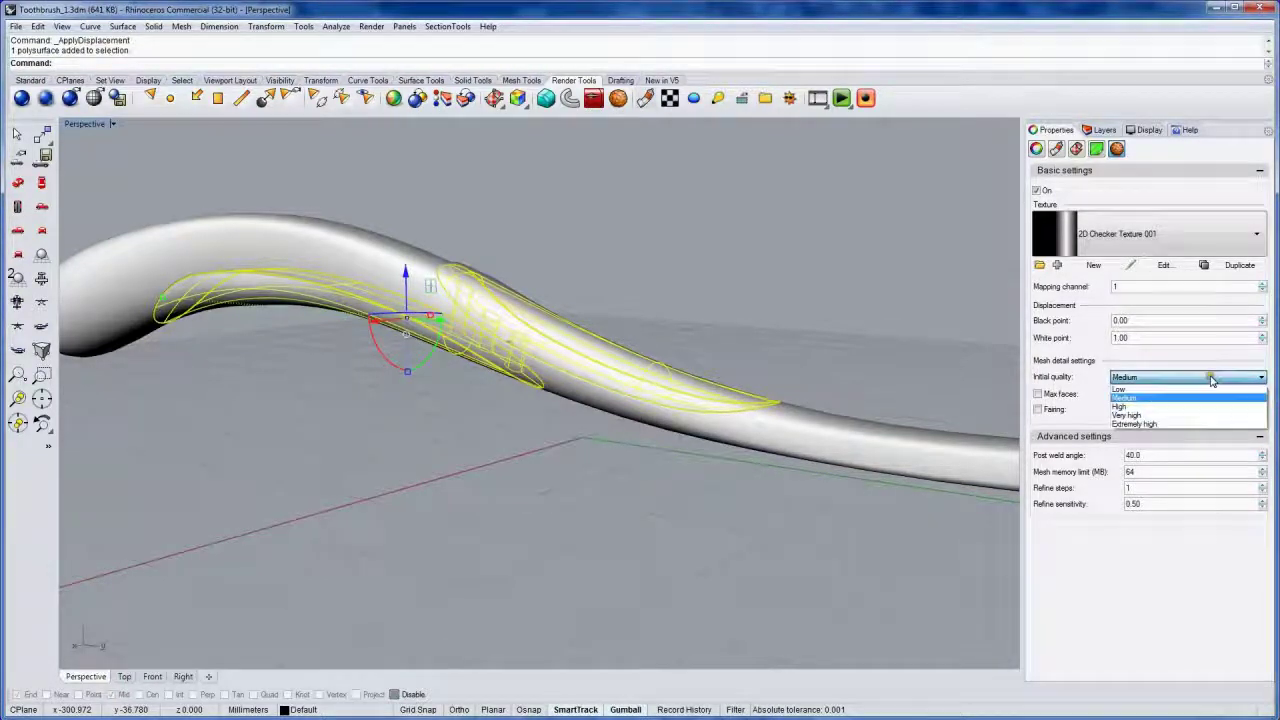
{"action": "left_click", "coordinate": [1187, 407]}
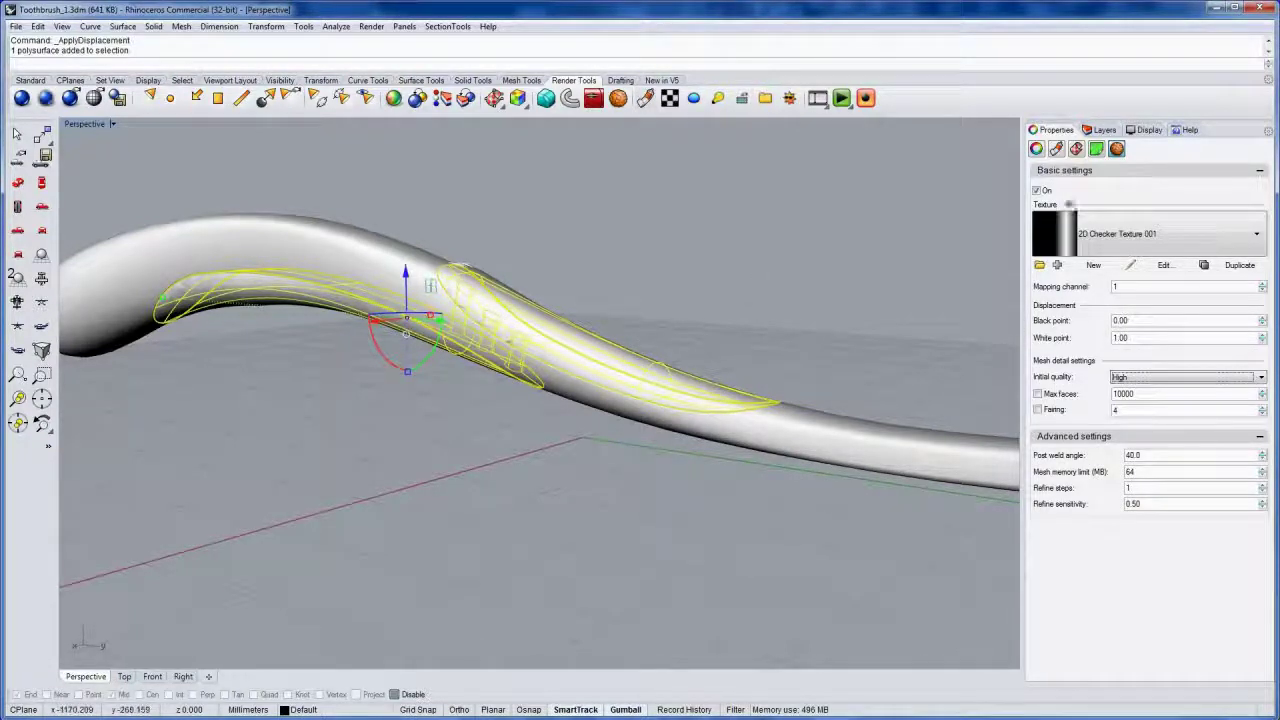
Step: Apply a planar texture mapping to the grip body using its bounding box, the World coordinate system and UV
{"action": "left_click", "coordinate": [1077, 149]}
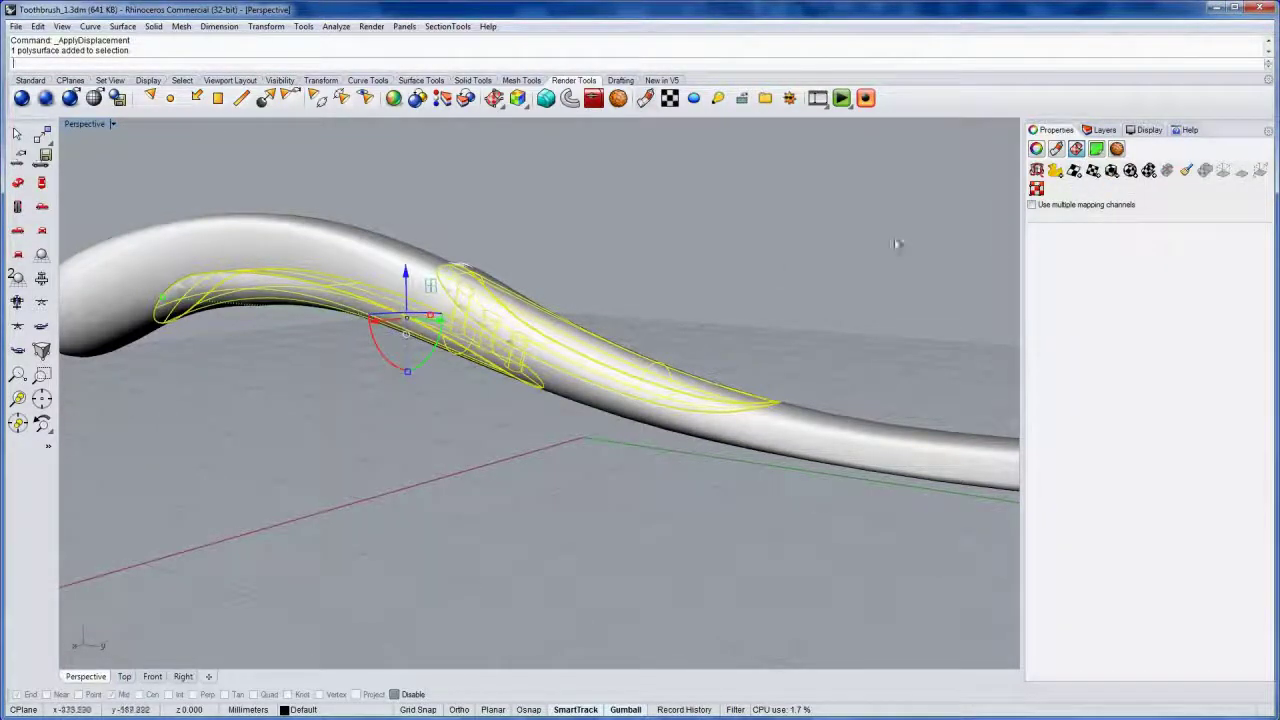
{"action": "left_click", "coordinate": [1093, 171]}
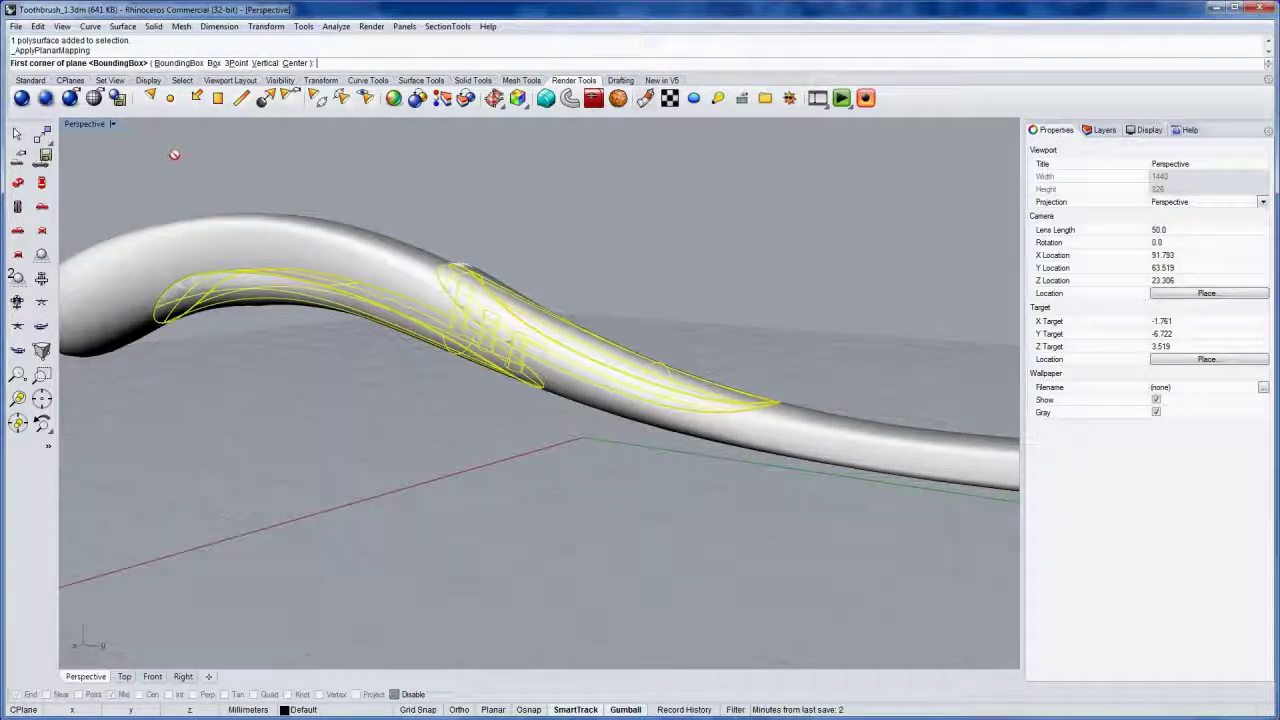
{"action": "left_click", "coordinate": [186, 63]}
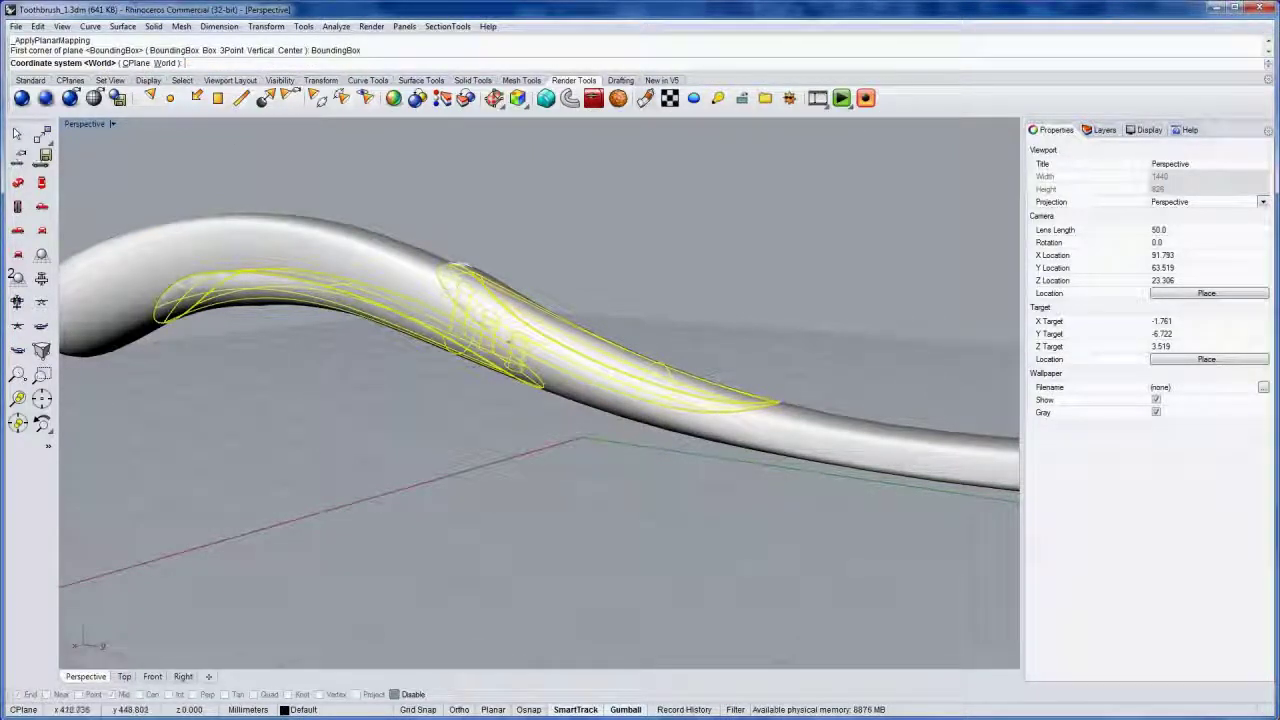
{"action": "right_click", "coordinate": [285, 162]}
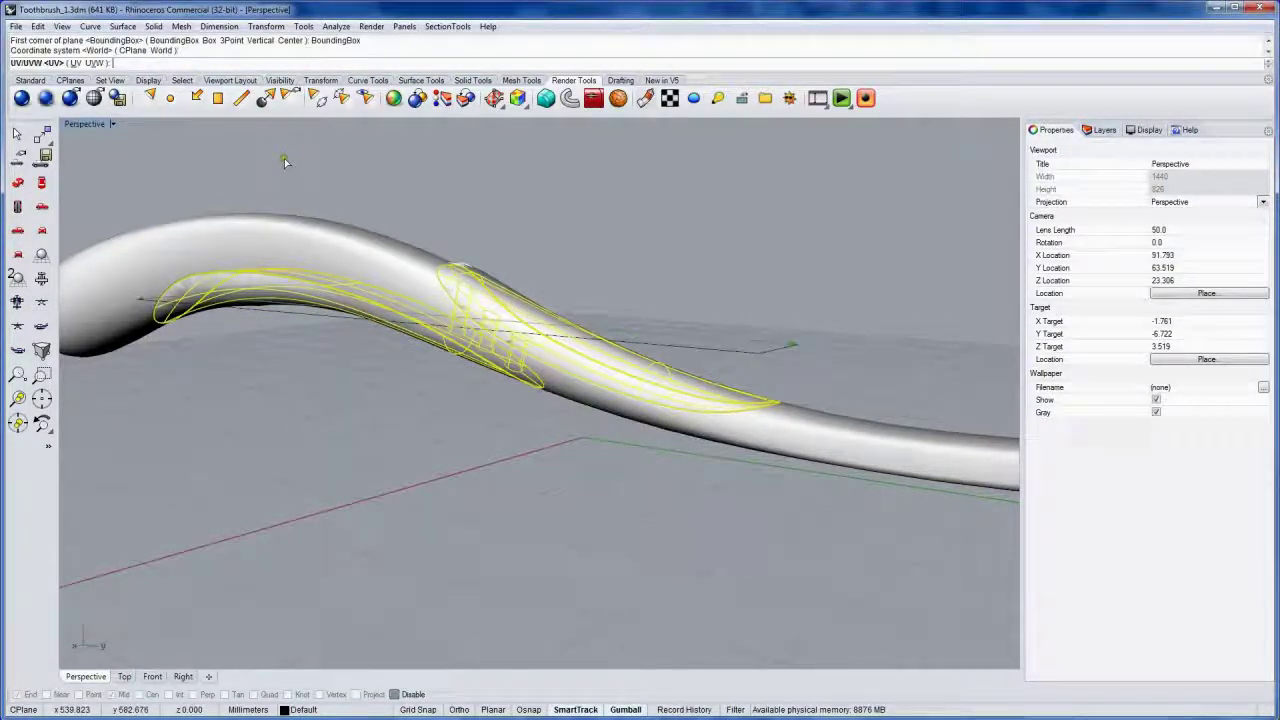
{"action": "right_click_drag", "start_coordinate": [363, 375], "coordinate": [337, 400]}
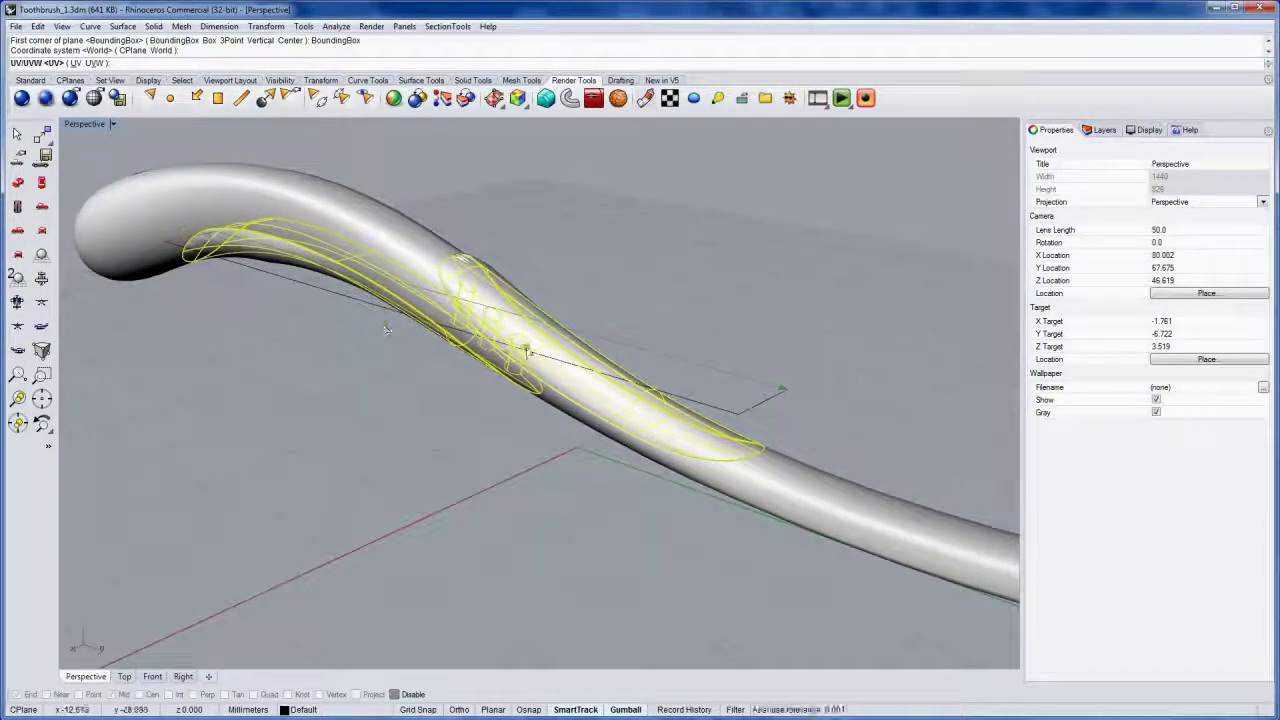
{"action": "right_click", "coordinate": [304, 321]}
{"action": "right_click_drag", "start_coordinate": [304, 322], "coordinate": [258, 395]}
{"action": "right_click_drag", "start_coordinate": [547, 525], "coordinate": [546, 452]}
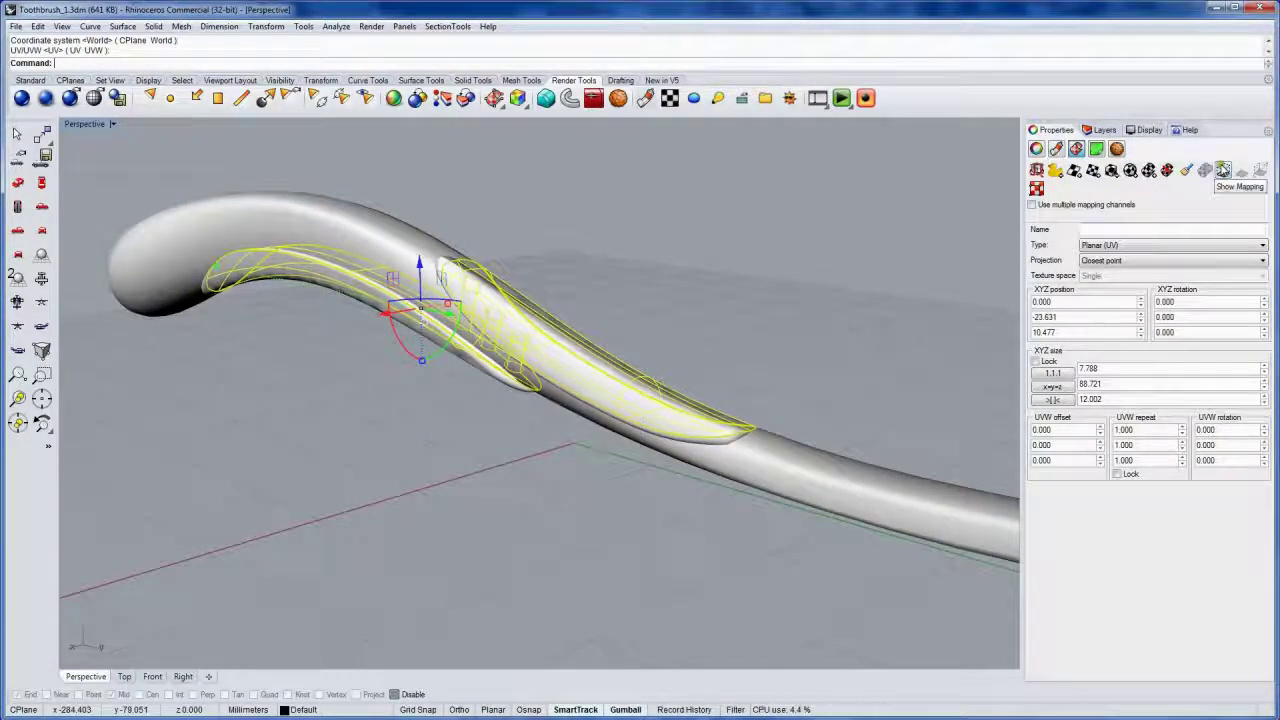
Step: Show the grip body's mapping widget, rotate it 90° about Z and scale its X size to about 21.1
{"action": "left_click", "coordinate": [1222, 170]}
{"action": "right_click_drag", "start_coordinate": [920, 214], "coordinate": [432, 285]}
{"action": "left_click_drag", "start_coordinate": [432, 285], "coordinate": [534, 300]}
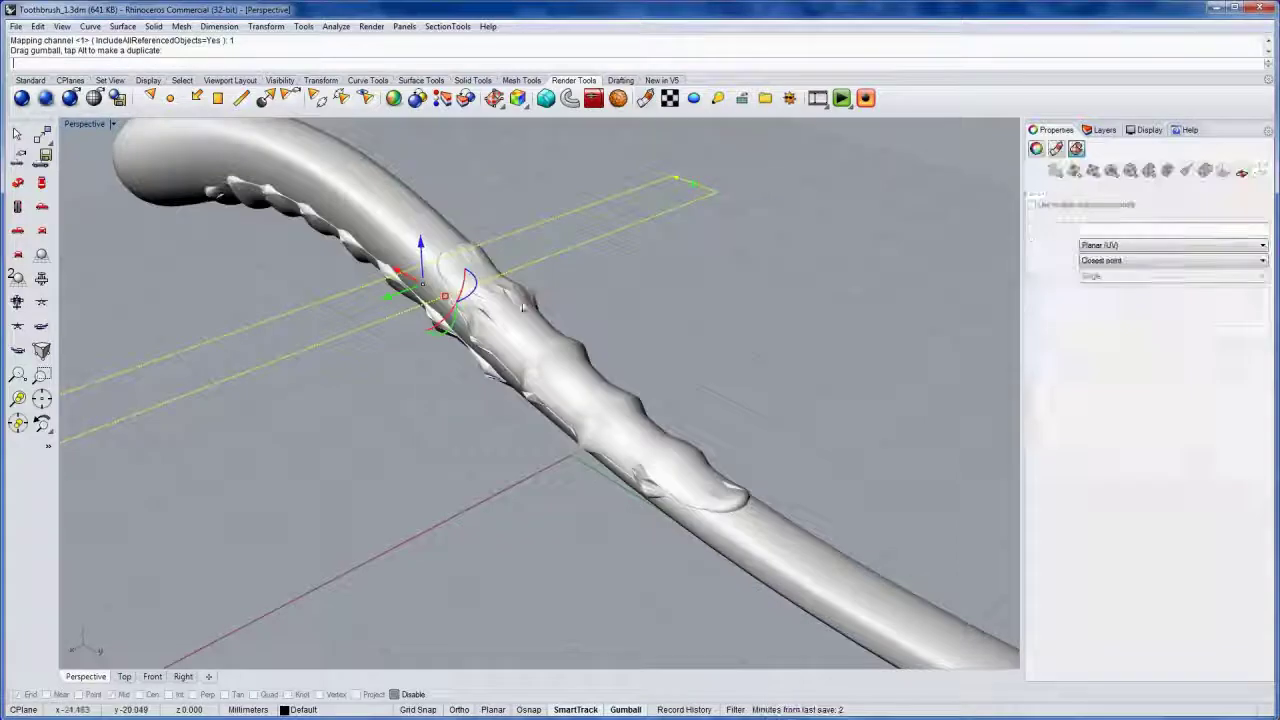
{"action": "right_click_drag", "start_coordinate": [442, 402], "coordinate": [474, 374]}
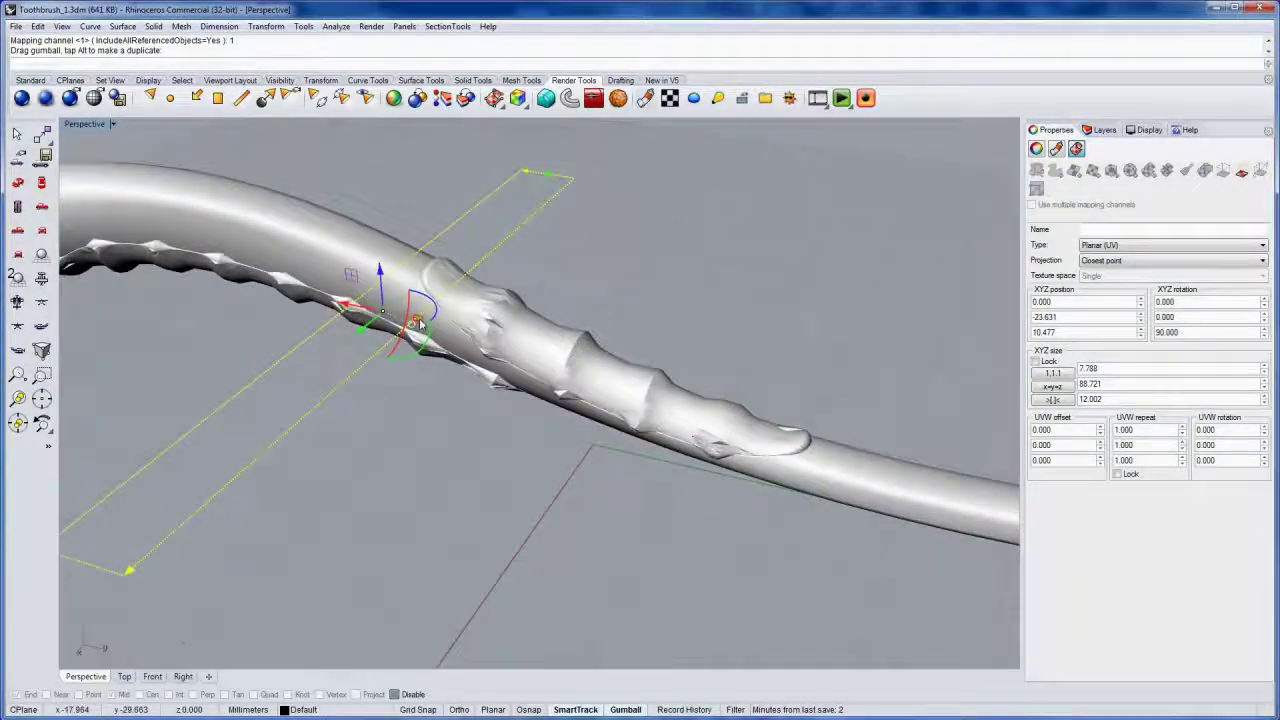
{"action": "left_click_drag", "start_coordinate": [430, 320], "coordinate": [472, 338]}
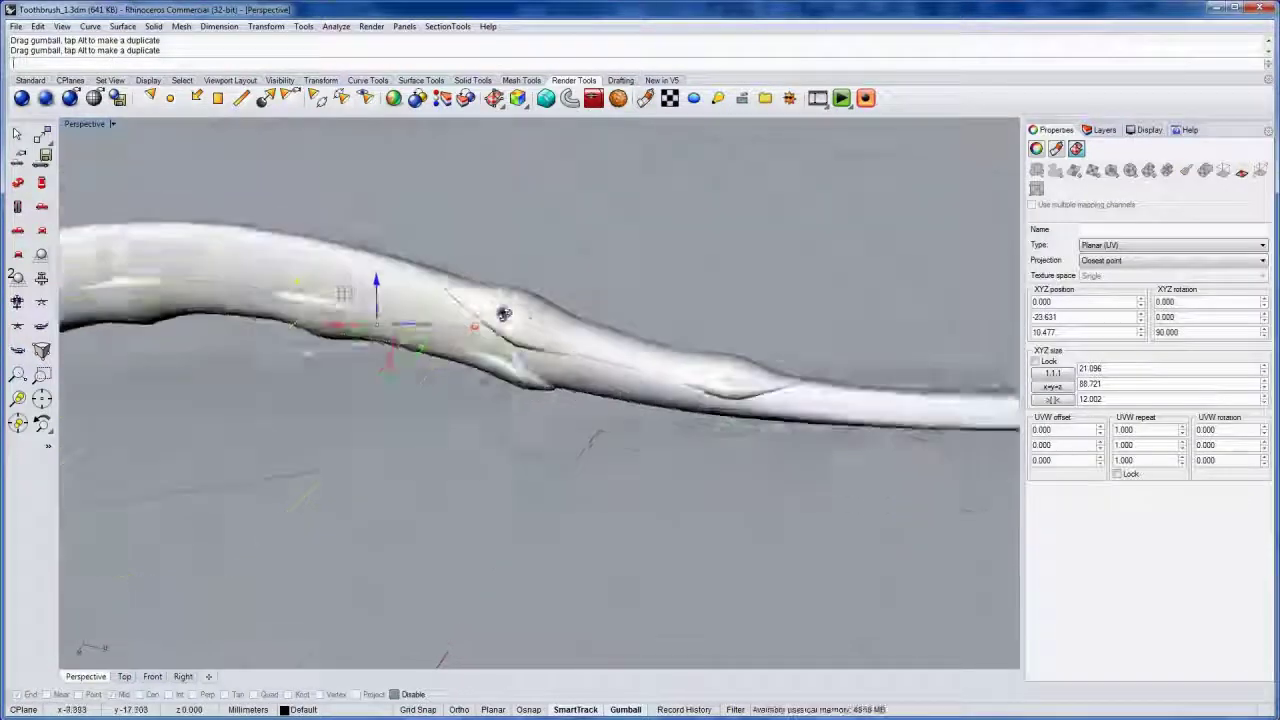
{"action": "right_click_drag", "start_coordinate": [472, 338], "coordinate": [600, 380]}
Step: Set the grip body's displacement white point to 0.3 and its refine sensitivity to 1.00
{"action": "left_click", "coordinate": [648, 343]}
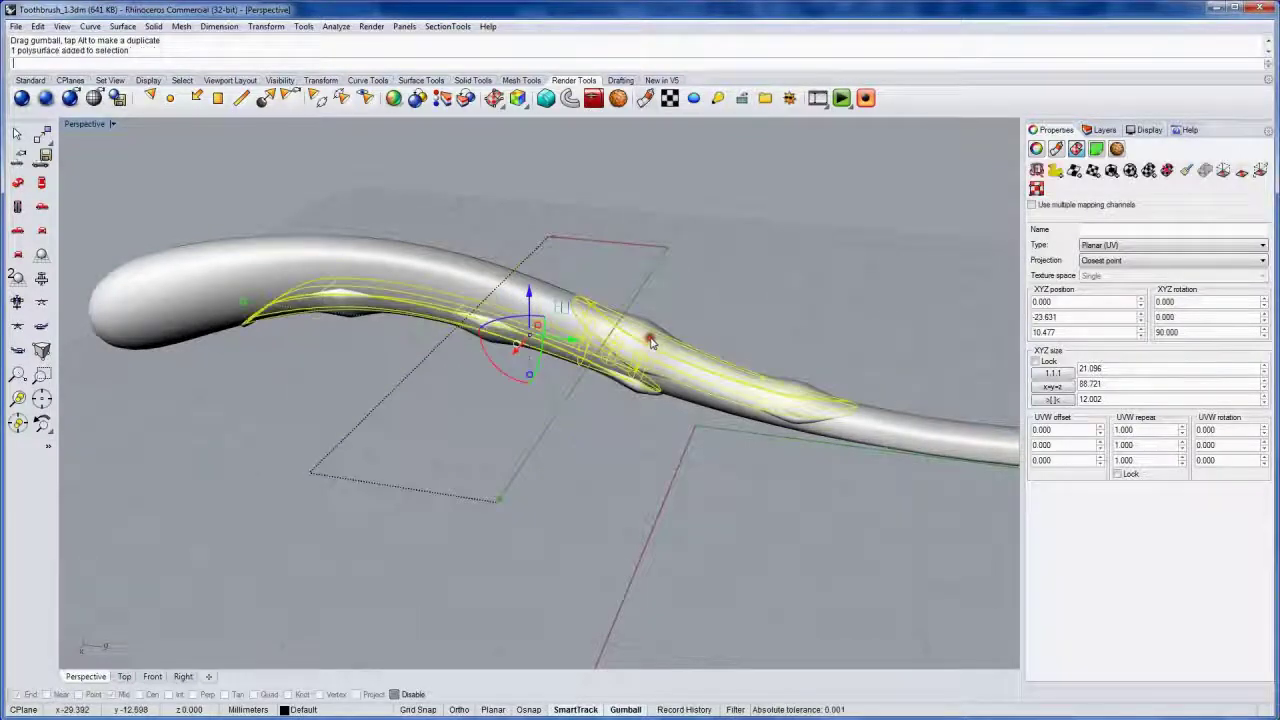
{"action": "left_click", "coordinate": [1117, 148]}
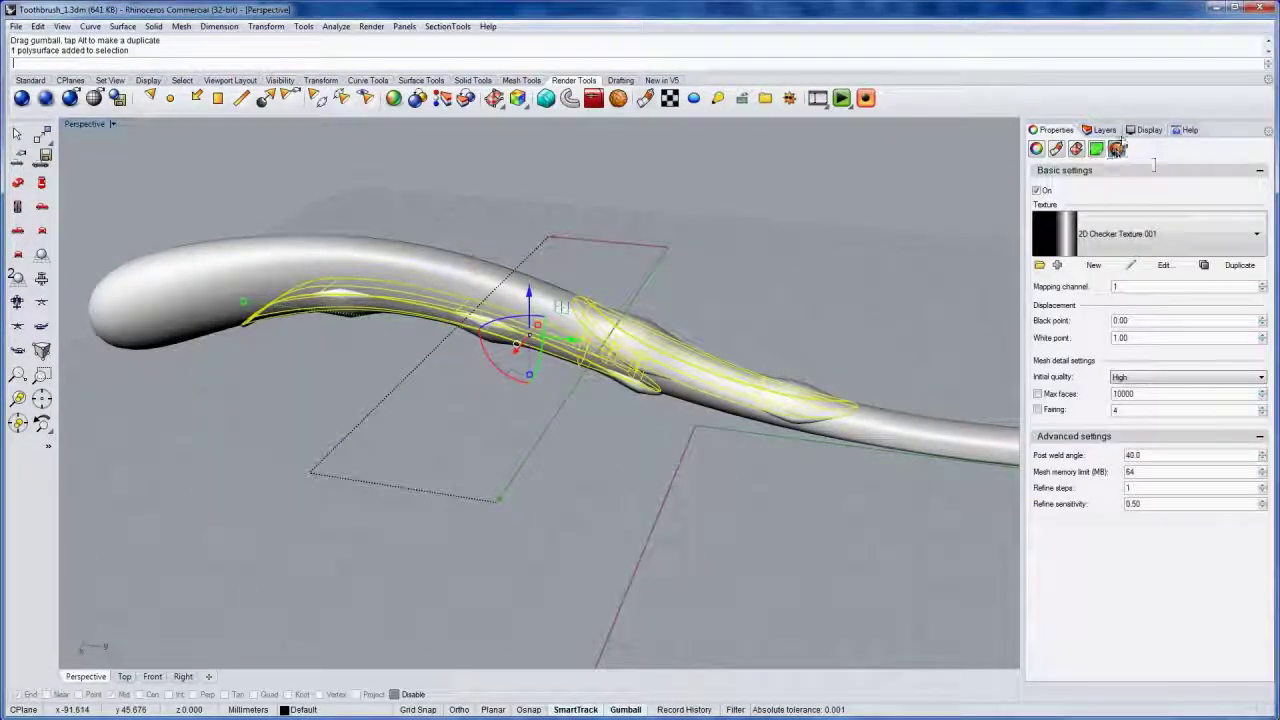
{"action": "double_click", "coordinate": [1139, 337]}
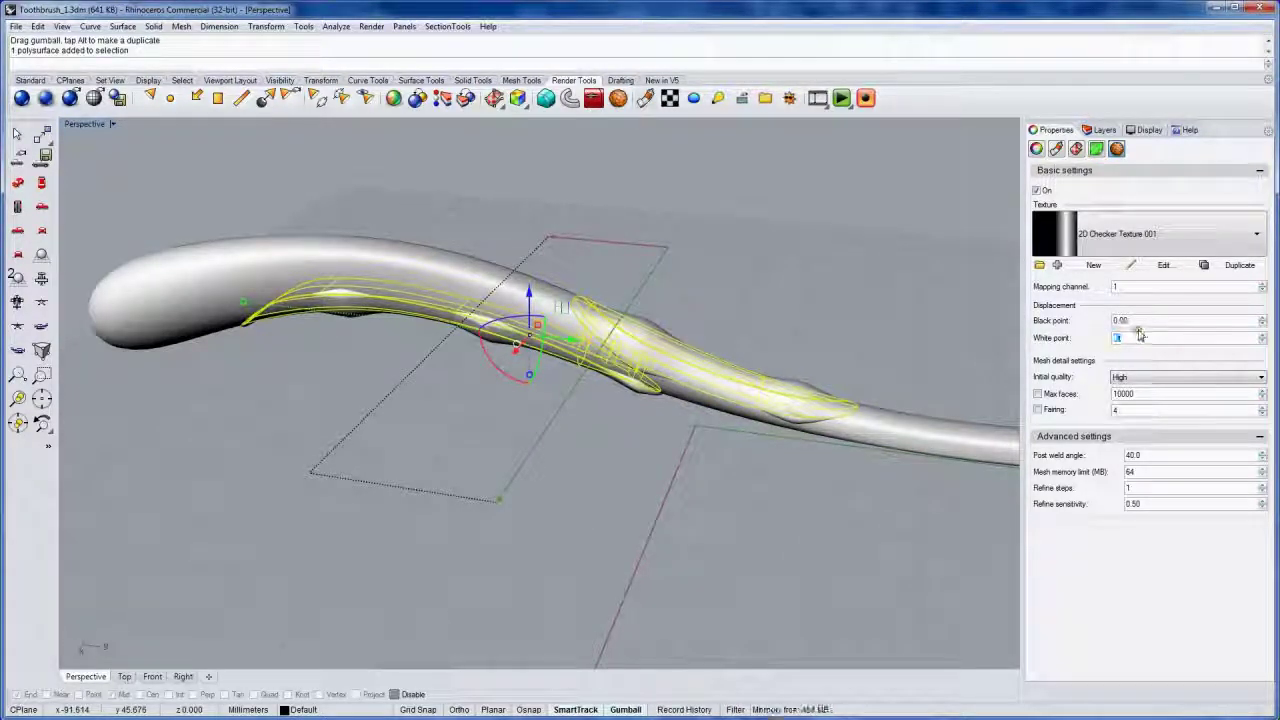
{"action": "type", "text": "0.3"}
{"action": "key", "text": "Return"}
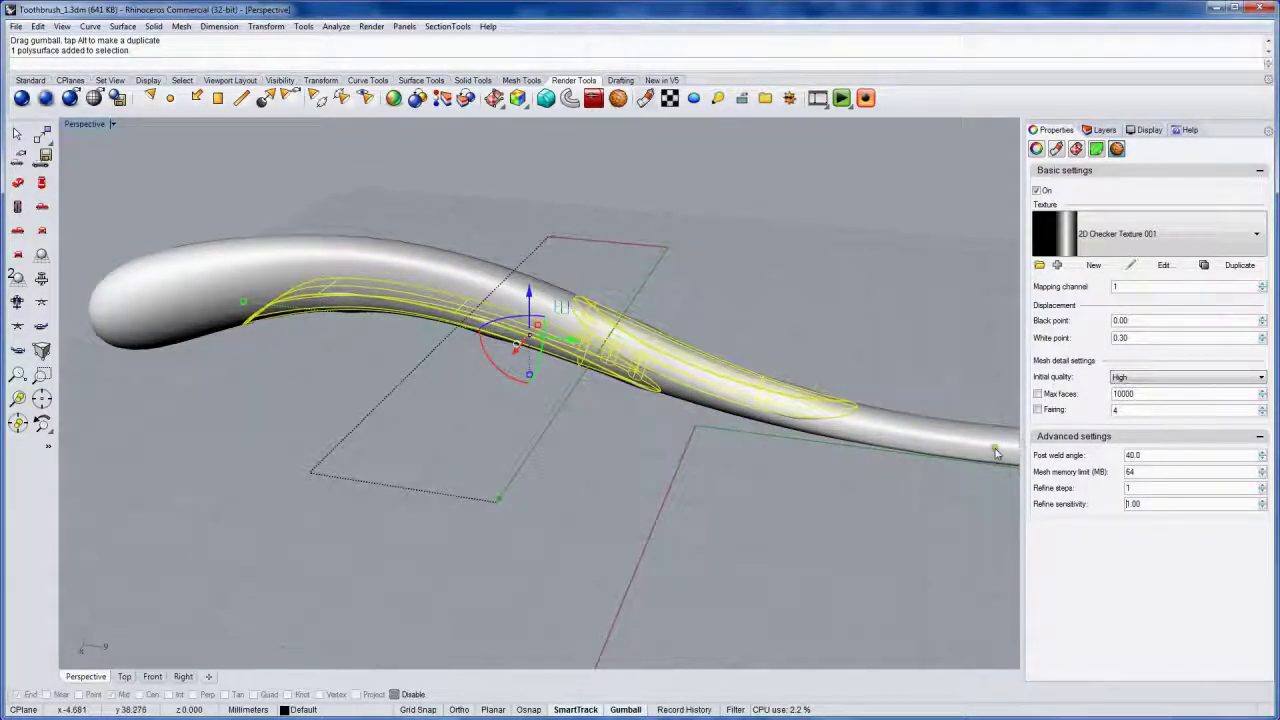
{"action": "left_click", "coordinate": [1146, 487]}
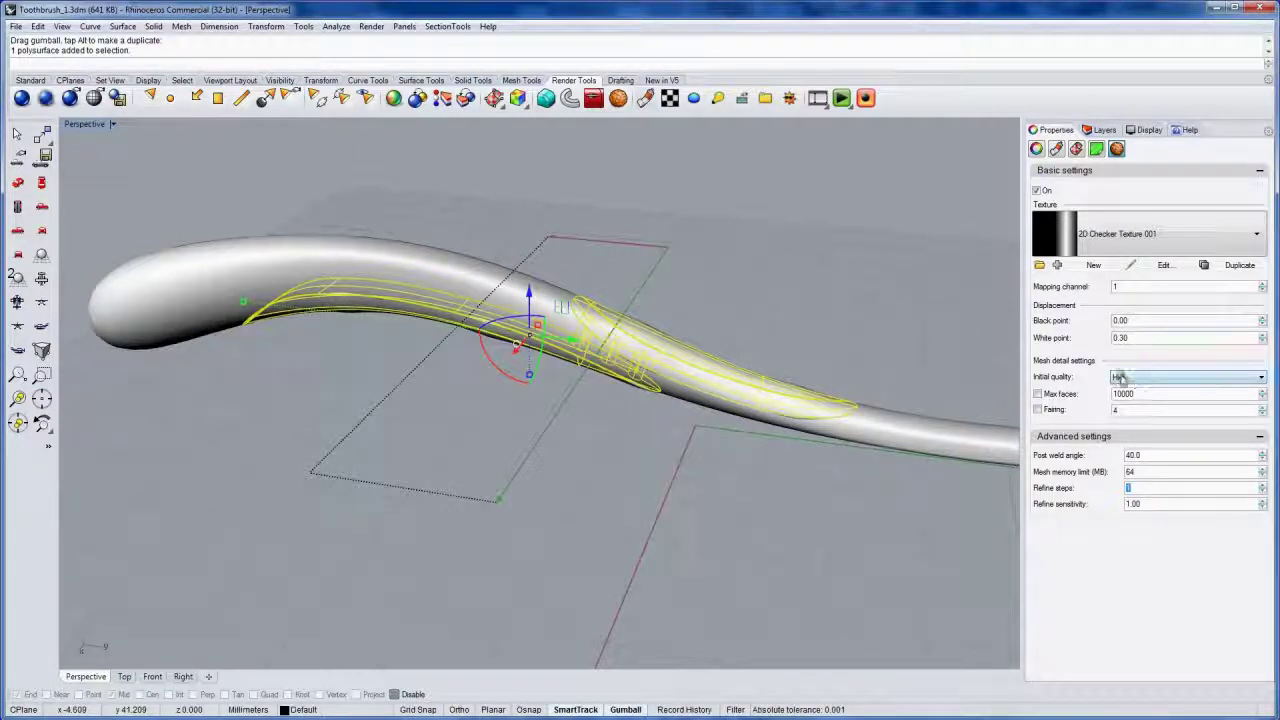
Step: Scale the planar mapping widget's X size to about 3.8 and move it along the handle to about Y -3.9
{"action": "left_click", "coordinate": [577, 233]}
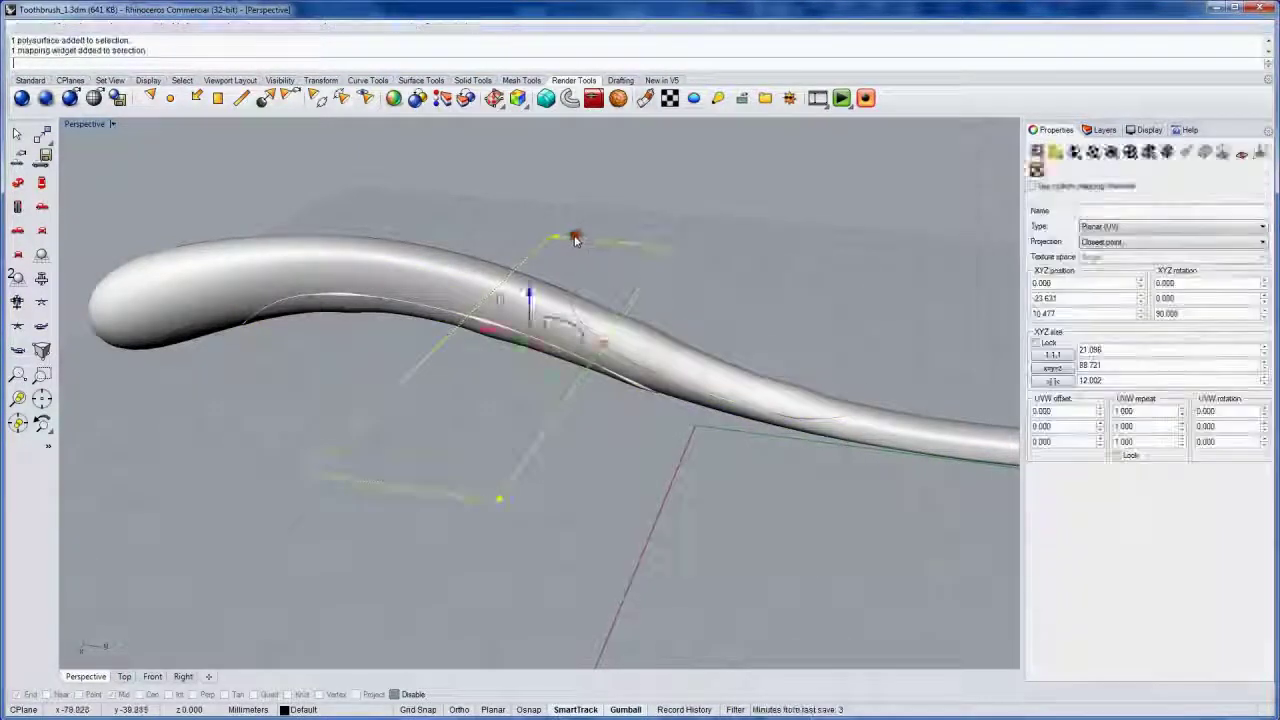
{"action": "right_click_drag", "start_coordinate": [484, 316], "coordinate": [575, 345]}
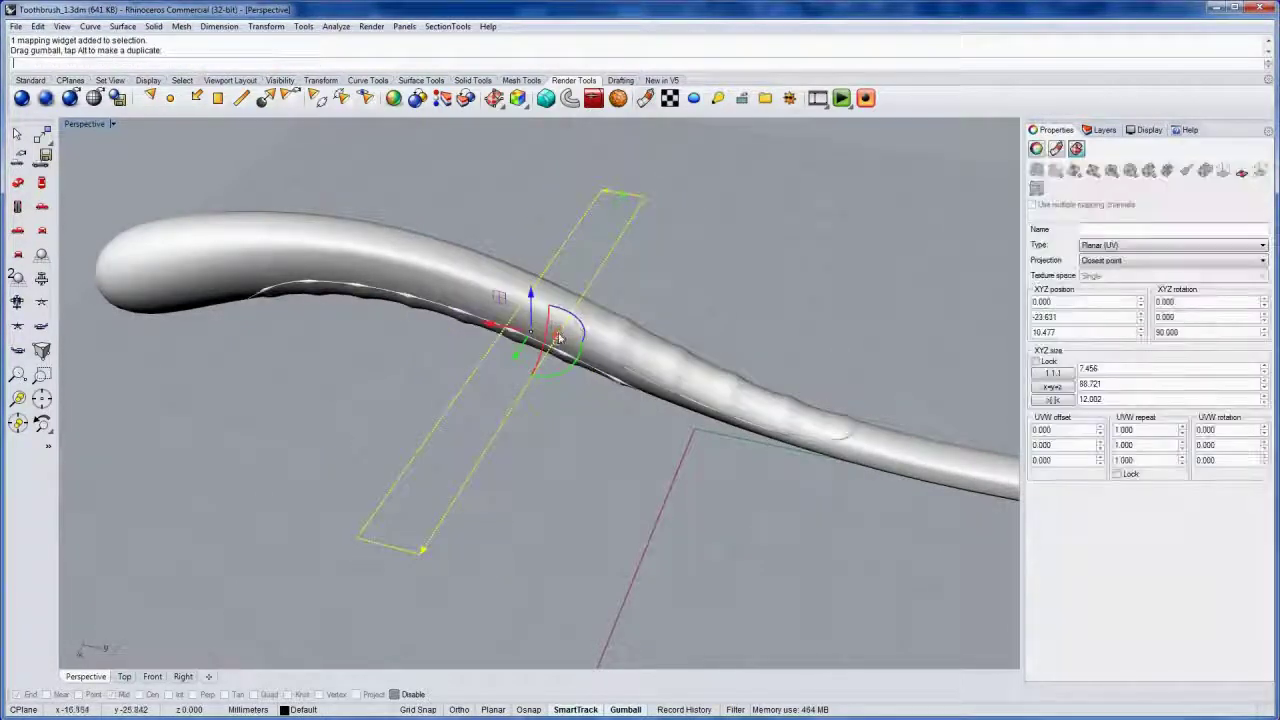
{"action": "left_click_drag", "start_coordinate": [557, 336], "coordinate": [544, 335]}
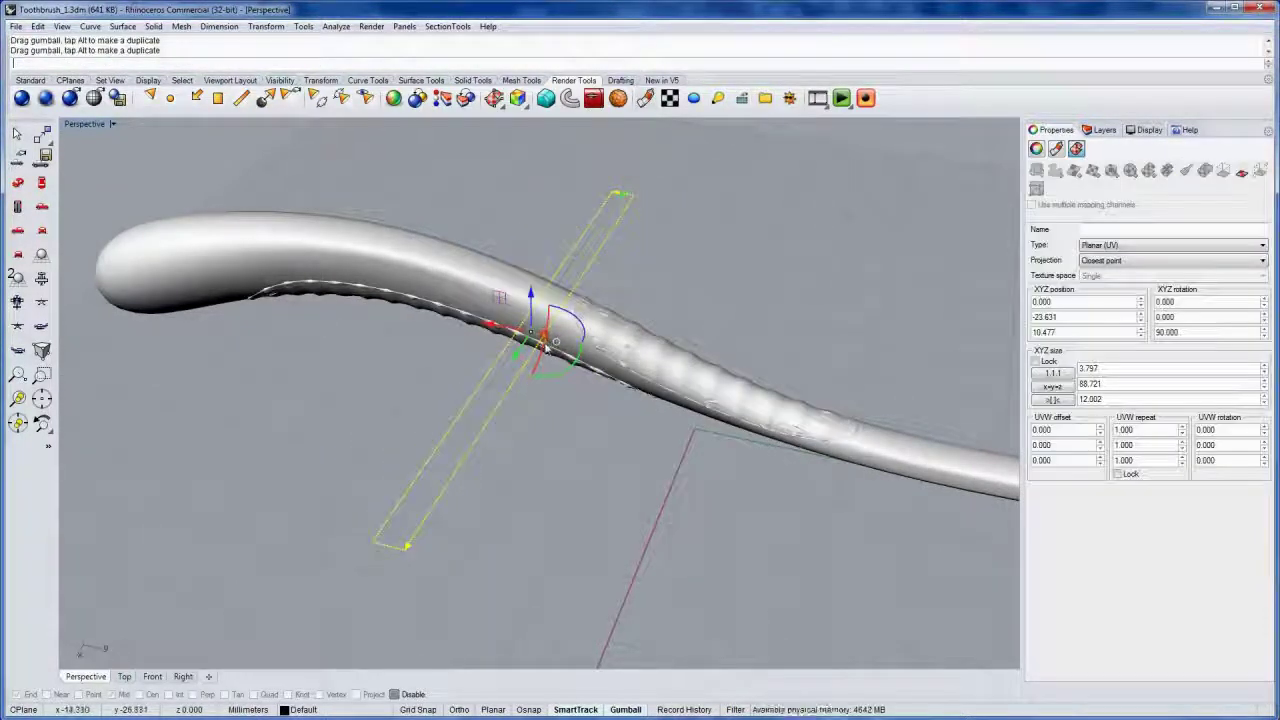
{"action": "left_click_drag", "start_coordinate": [494, 324], "coordinate": [634, 358]}
{"action": "right_click_drag", "start_coordinate": [629, 427], "coordinate": [621, 323]}
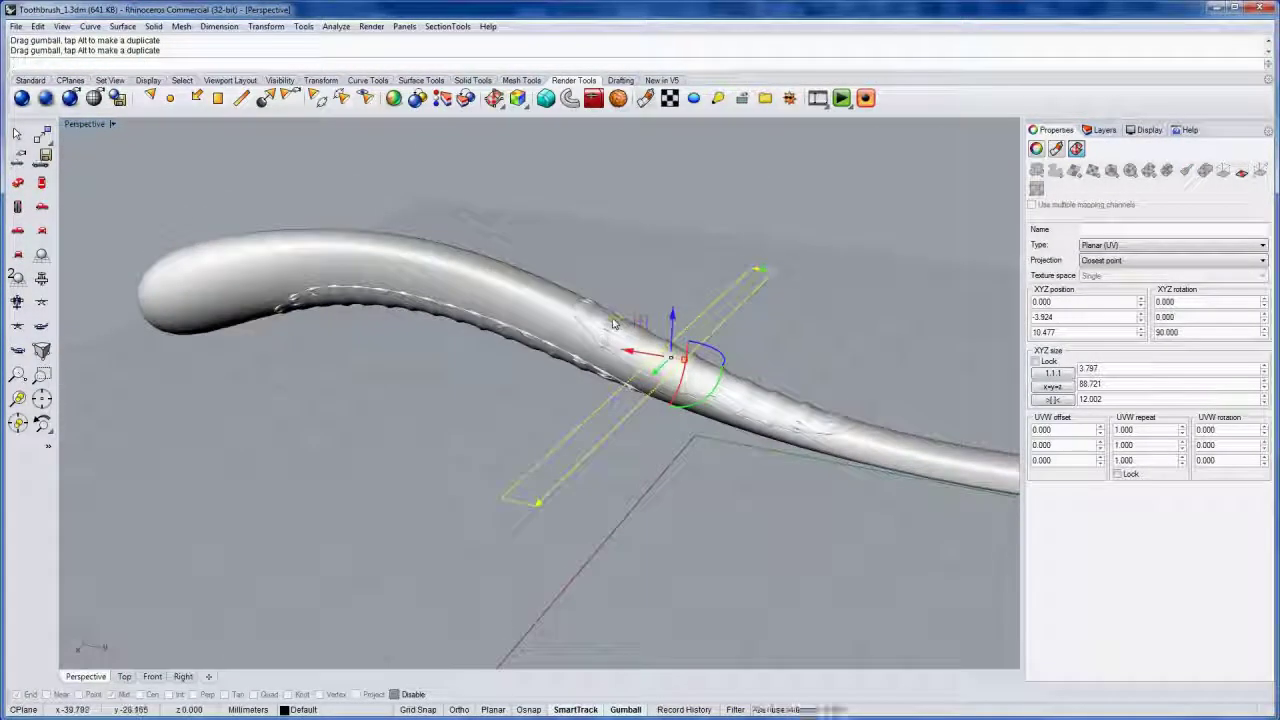
Step: Set the grip body's displacement initial quality to Very high and inspect the ridges up close
{"action": "left_click", "coordinate": [751, 405]}
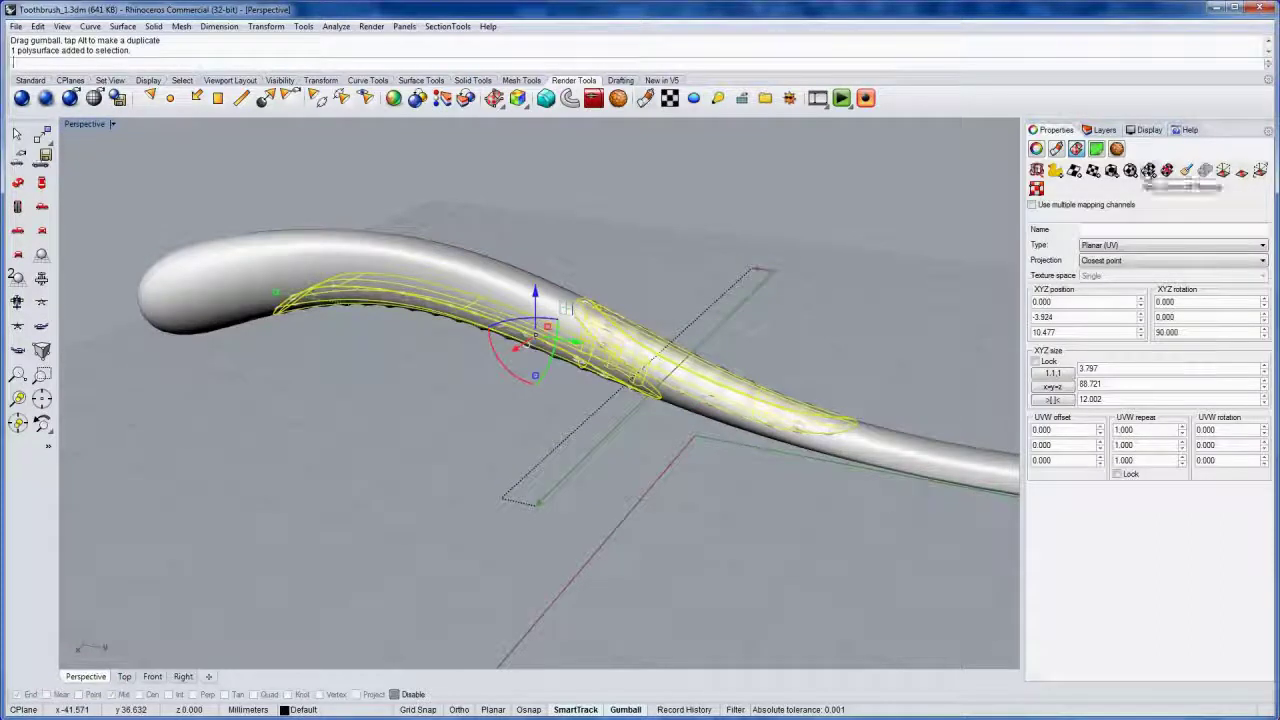
{"action": "left_click", "coordinate": [1117, 149]}
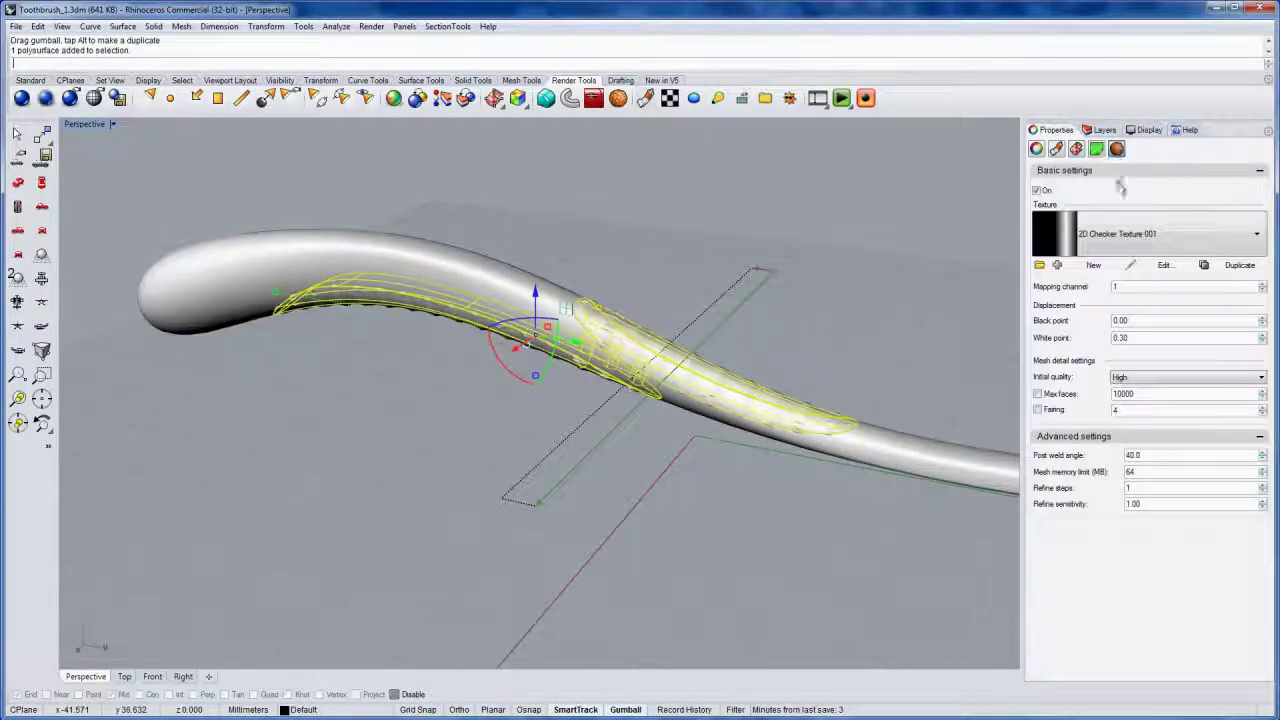
{"action": "left_click", "coordinate": [1160, 377]}
{"action": "left_click", "coordinate": [1146, 418]}
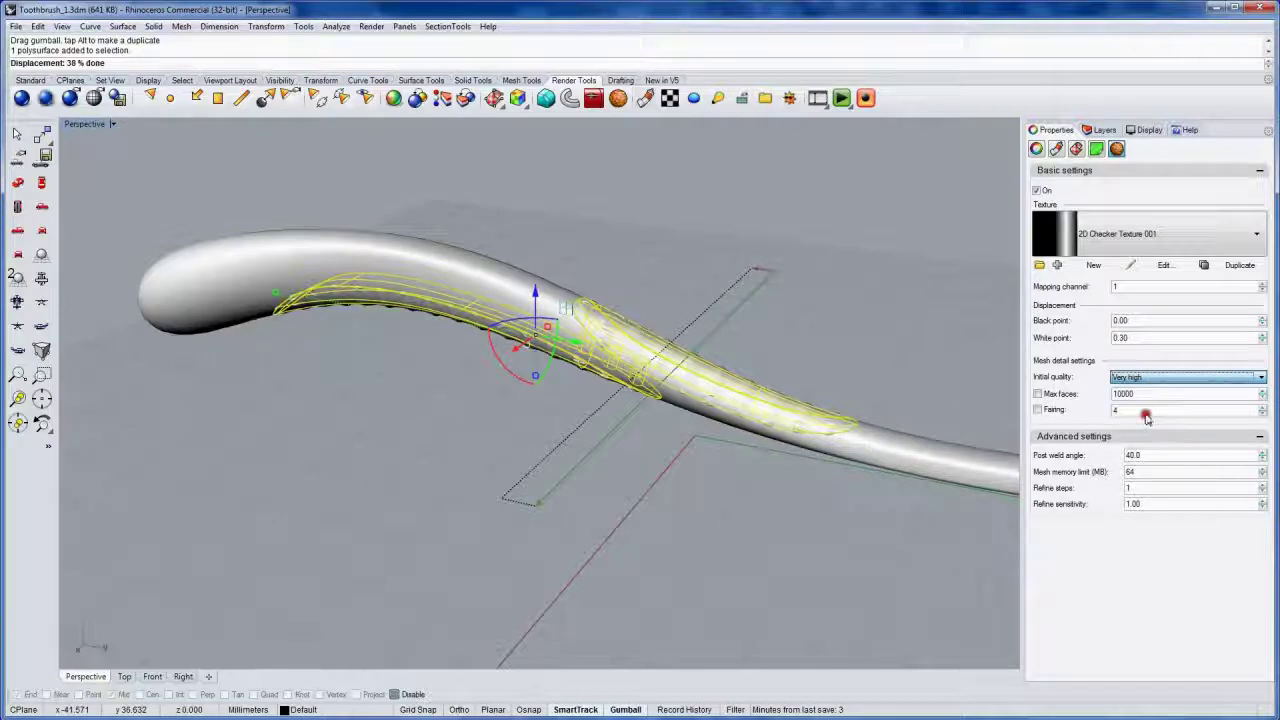
{"action": "right_click_drag", "start_coordinate": [737, 466], "coordinate": [680, 466]}
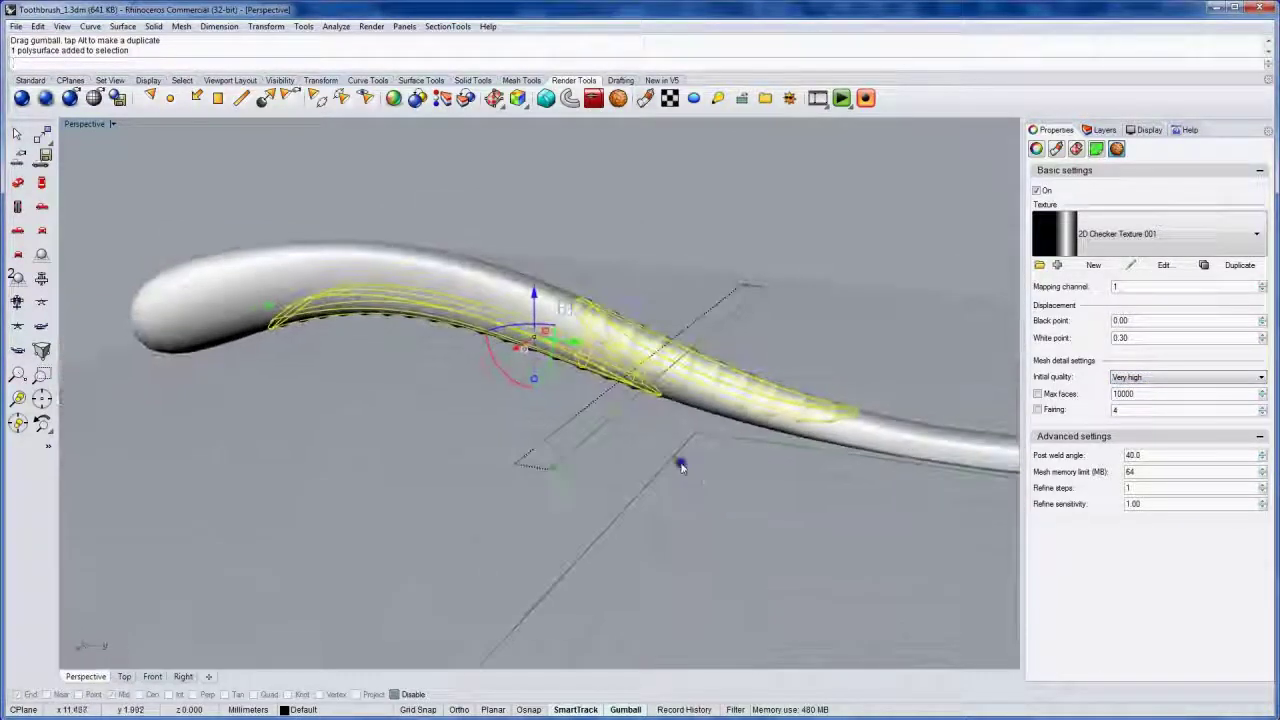
{"action": "scroll", "coordinate": [682, 460], "scroll_direction": "up", "scroll_amount": 6}
{"action": "mouse_move", "coordinate": [703, 404]}
{"action": "right_mouse_down"}
{"action": "mouse_move", "coordinate": [669, 426]}
{"action": "mouse_move", "coordinate": [697, 354]}
{"action": "mouse_move", "coordinate": [657, 431]}
{"action": "mouse_move", "coordinate": [684, 480]}
{"action": "right_mouse_up"}
Step: Raise the grip displacement's initial quality to Extremely high and set its mesh memory limit to 256 MB
{"action": "left_click", "coordinate": [1127, 378]}
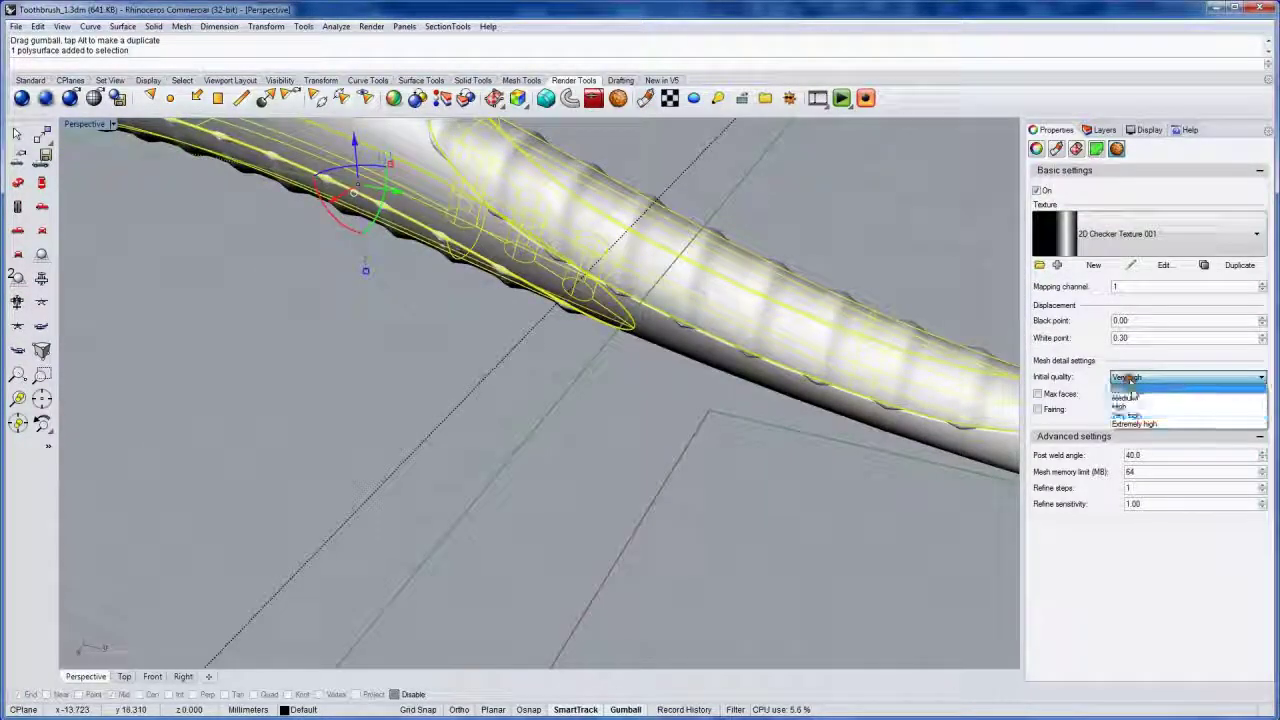
{"action": "left_click", "coordinate": [1135, 424]}
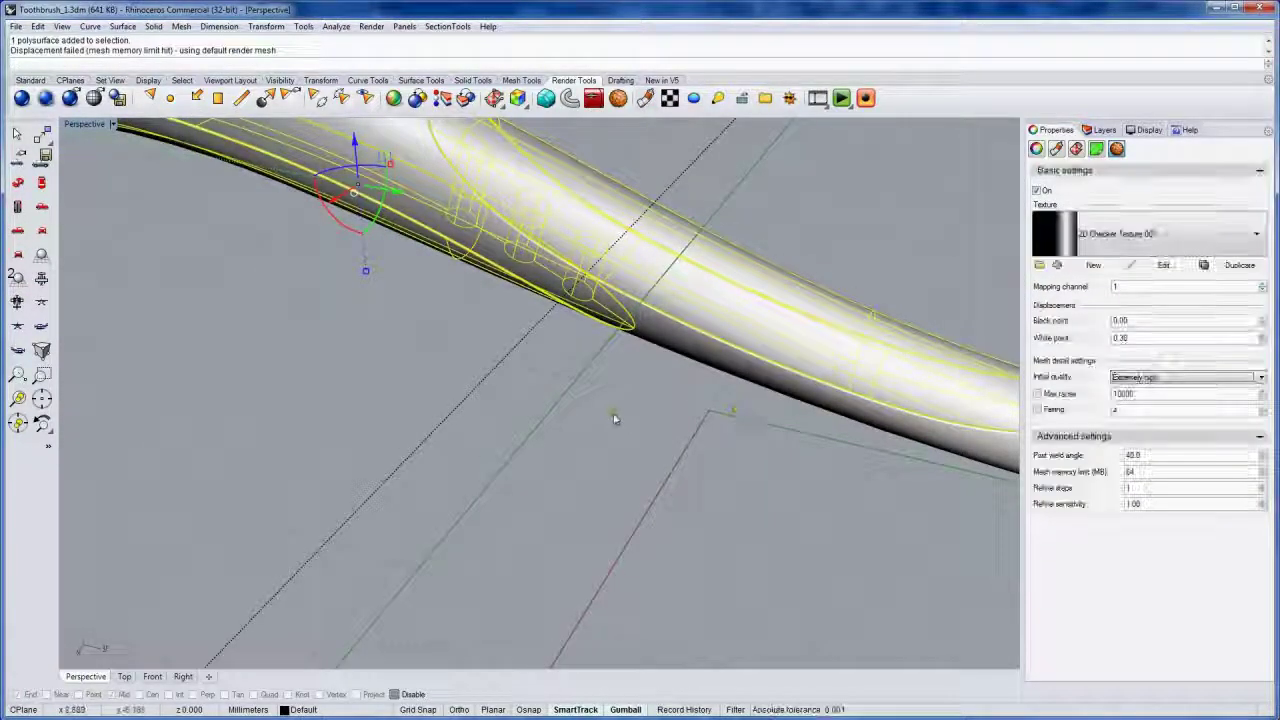
{"action": "right_click_drag", "start_coordinate": [615, 419], "coordinate": [500, 240]}
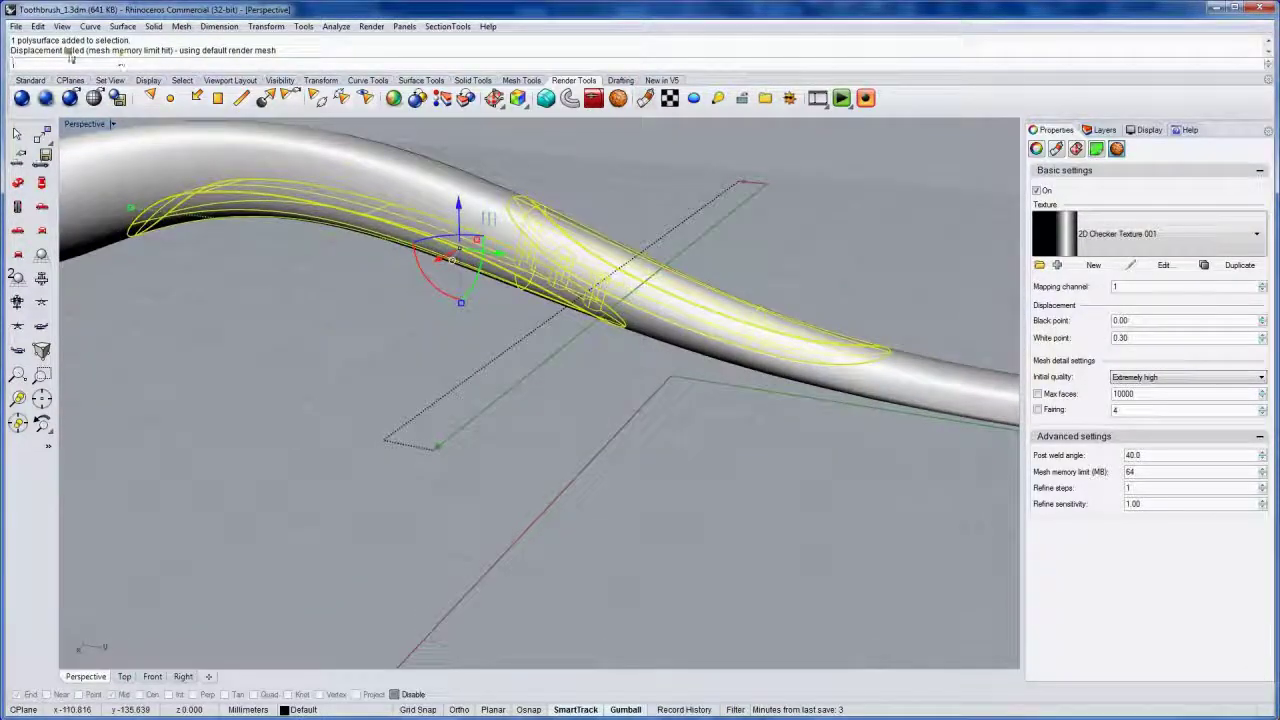
{"action": "left_click", "coordinate": [1126, 477]}
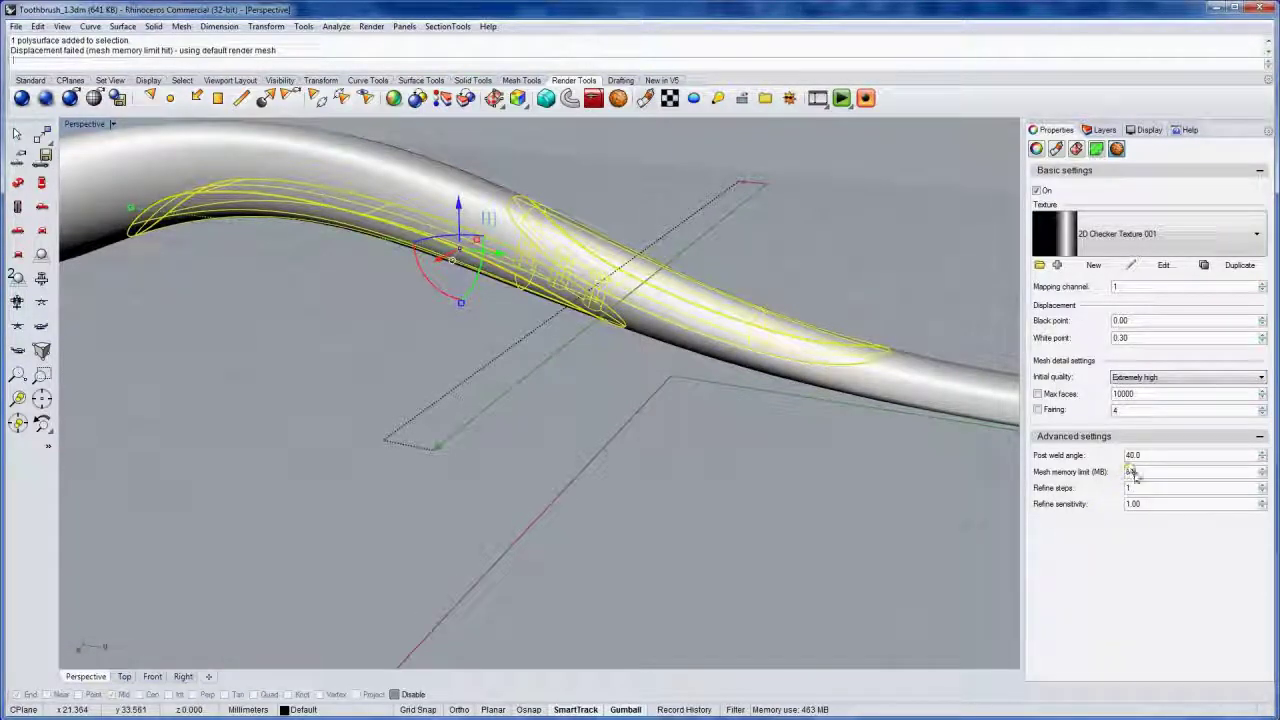
{"action": "double_click", "coordinate": [1139, 473]}
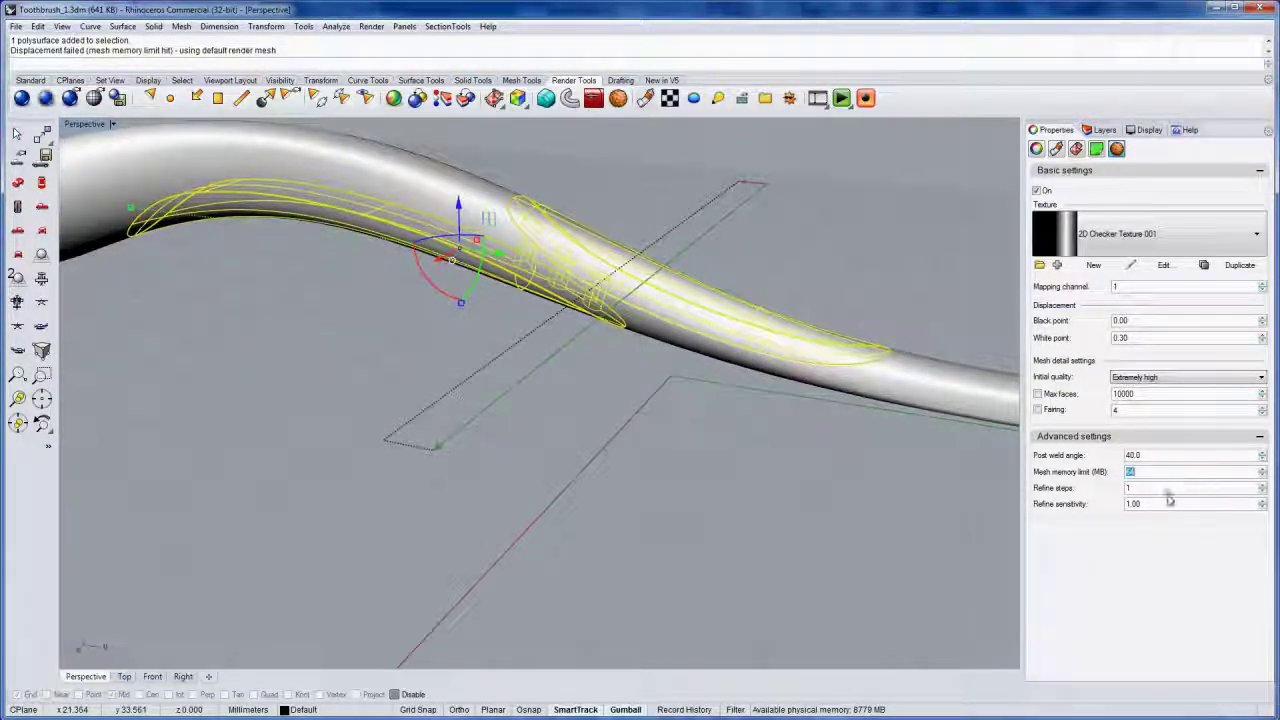
{"action": "type", "text": "256"}
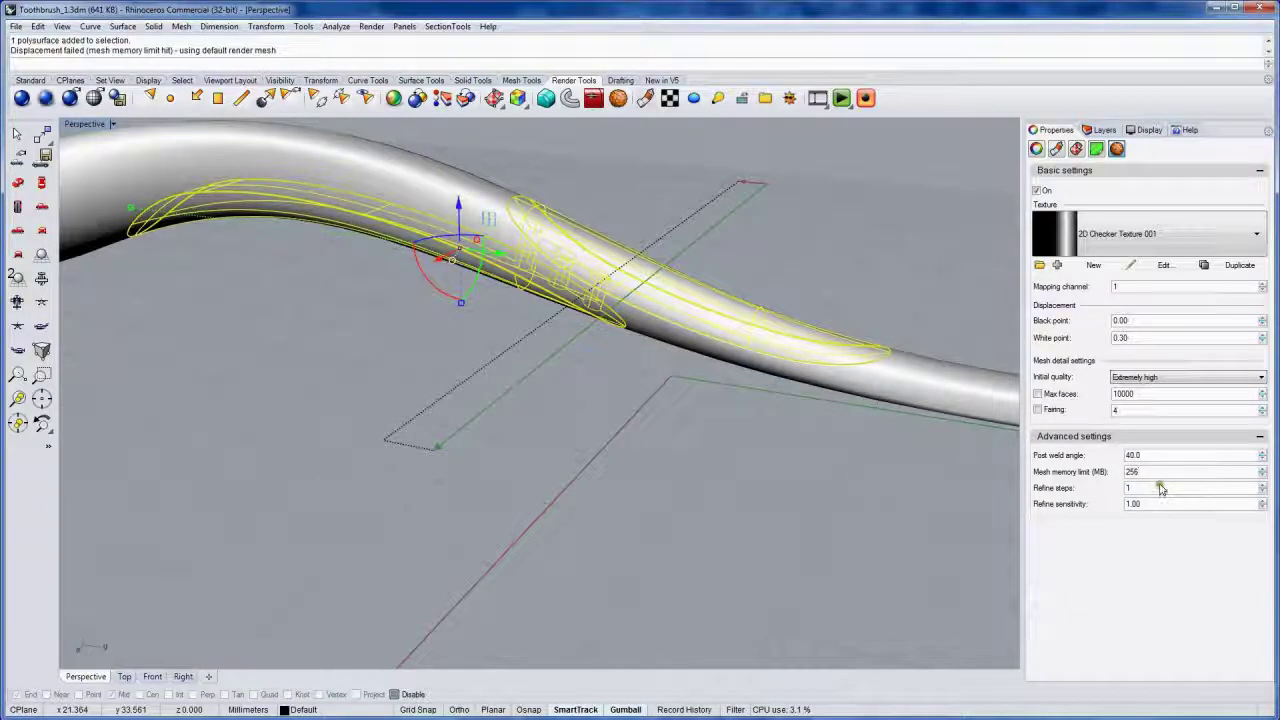
{"action": "left_click", "coordinate": [1160, 488]}
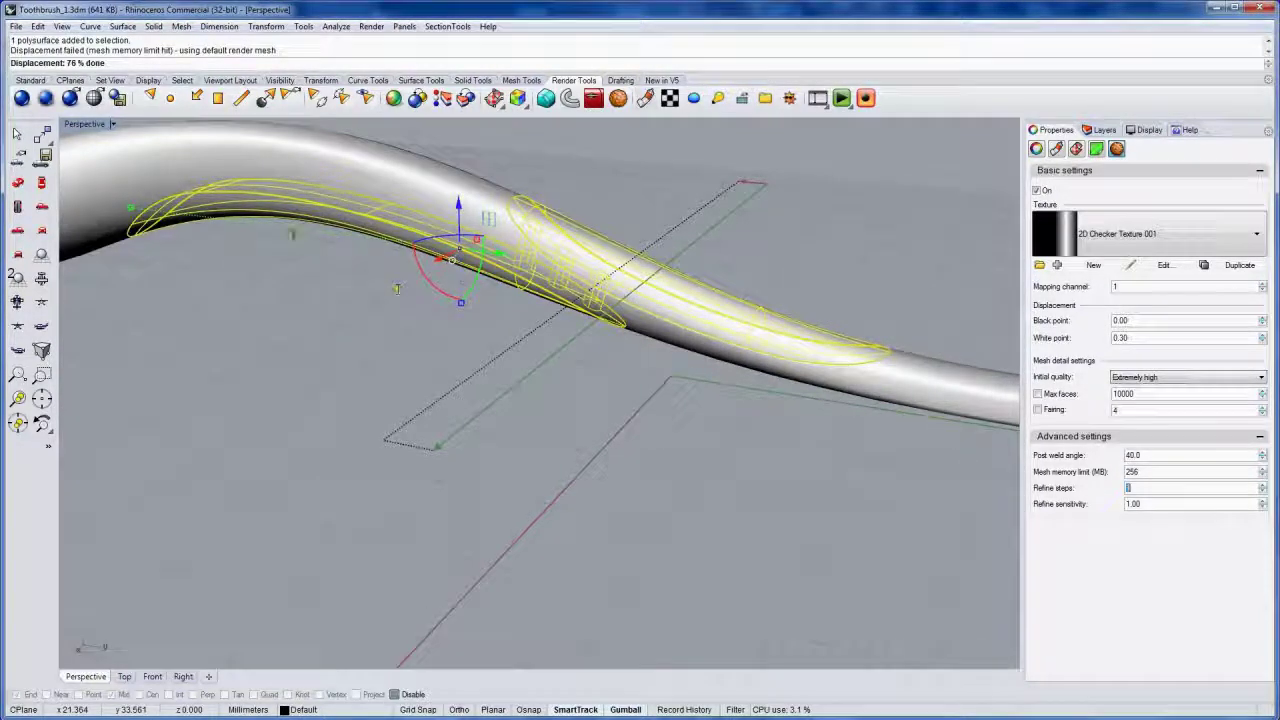
{"action": "left_click", "coordinate": [649, 408]}
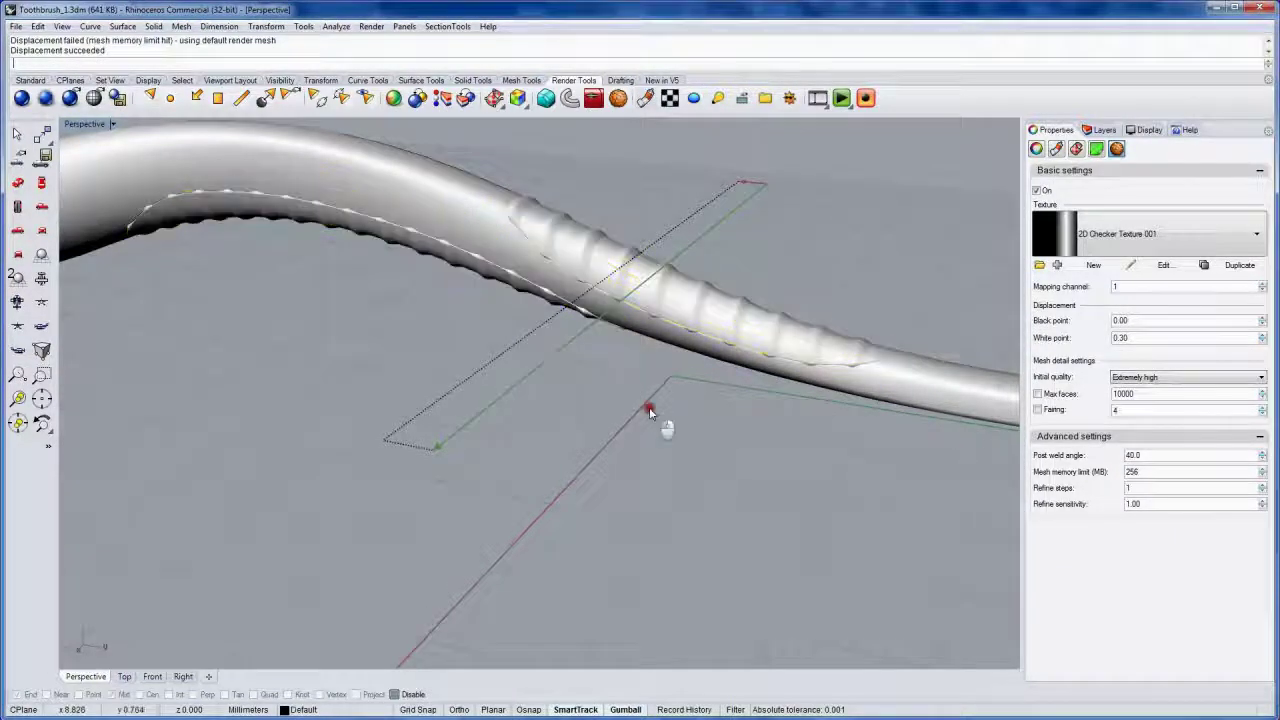
Step: Tilt the planar mapping widget about 15.8° about X so the ridges run across the handle's slope
{"action": "right_click_drag", "start_coordinate": [617, 381], "coordinate": [673, 276]}
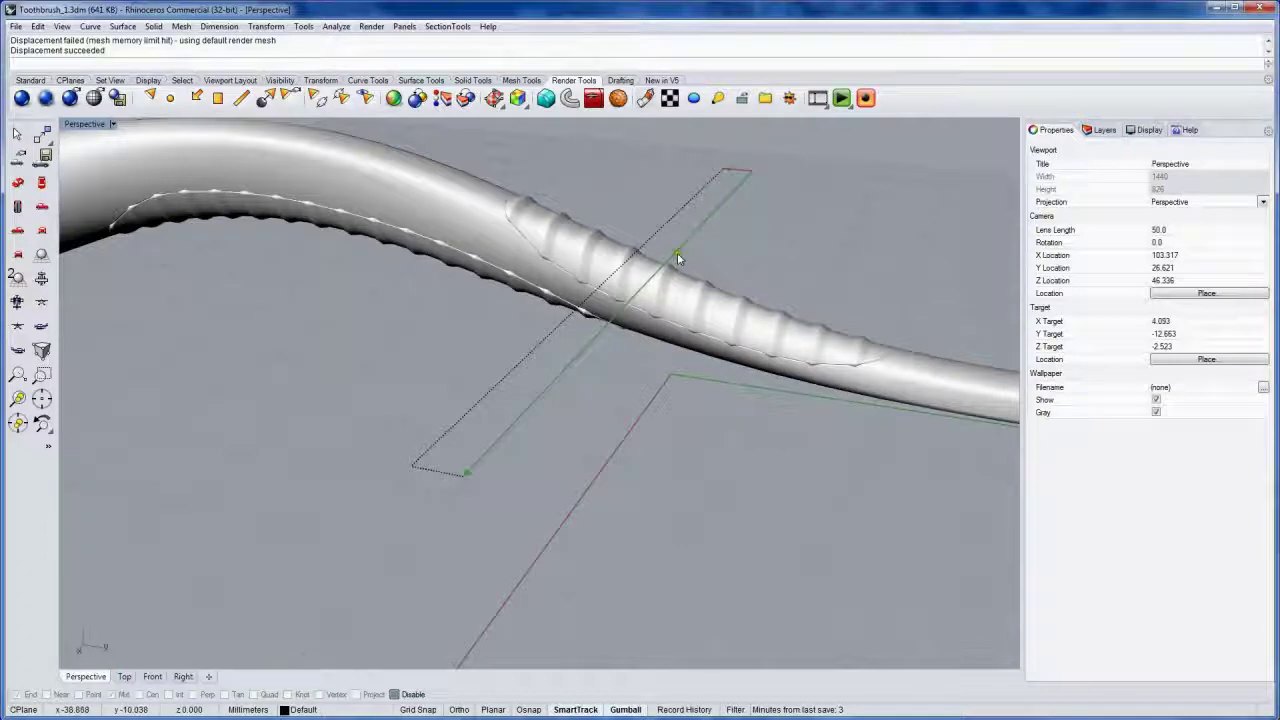
{"action": "left_click", "coordinate": [677, 256]}
{"action": "right_click_drag", "start_coordinate": [626, 343], "coordinate": [672, 298]}
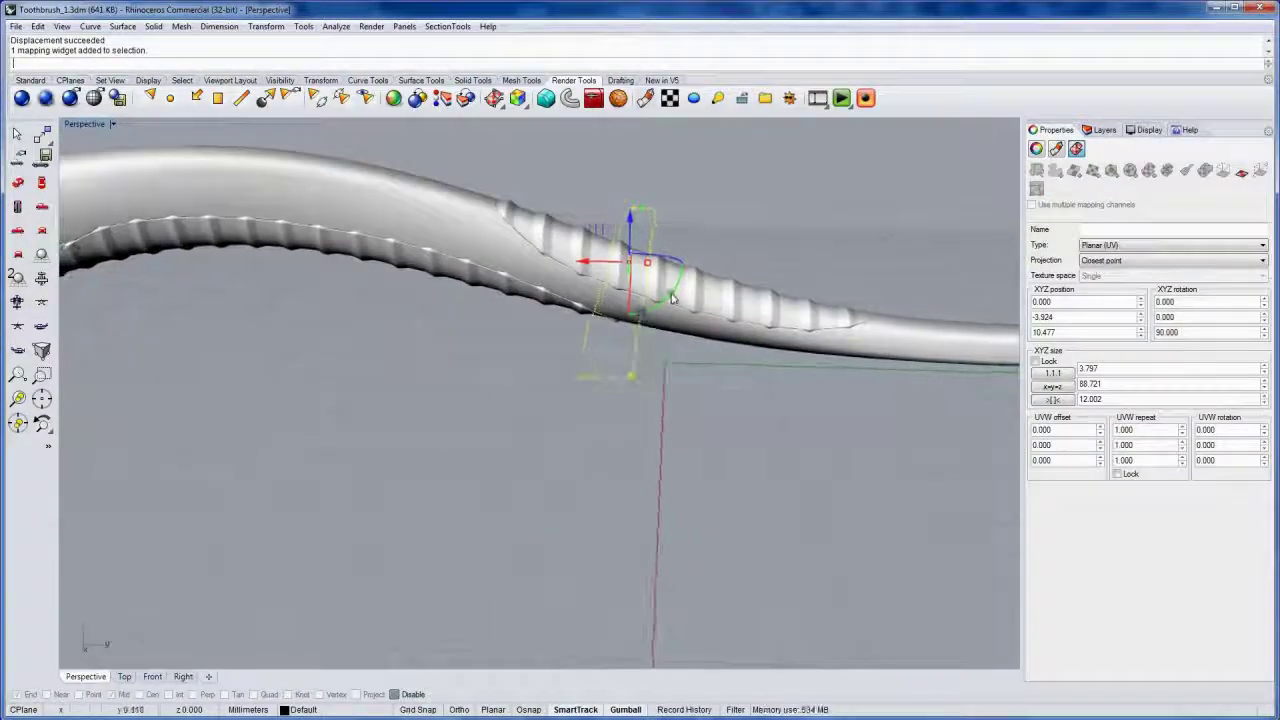
{"action": "mouse_move", "coordinate": [672, 298]}
{"action": "left_mouse_down"}
{"action": "mouse_move", "coordinate": [686, 320]}
{"action": "mouse_move", "coordinate": [656, 314]}
{"action": "left_mouse_up"}
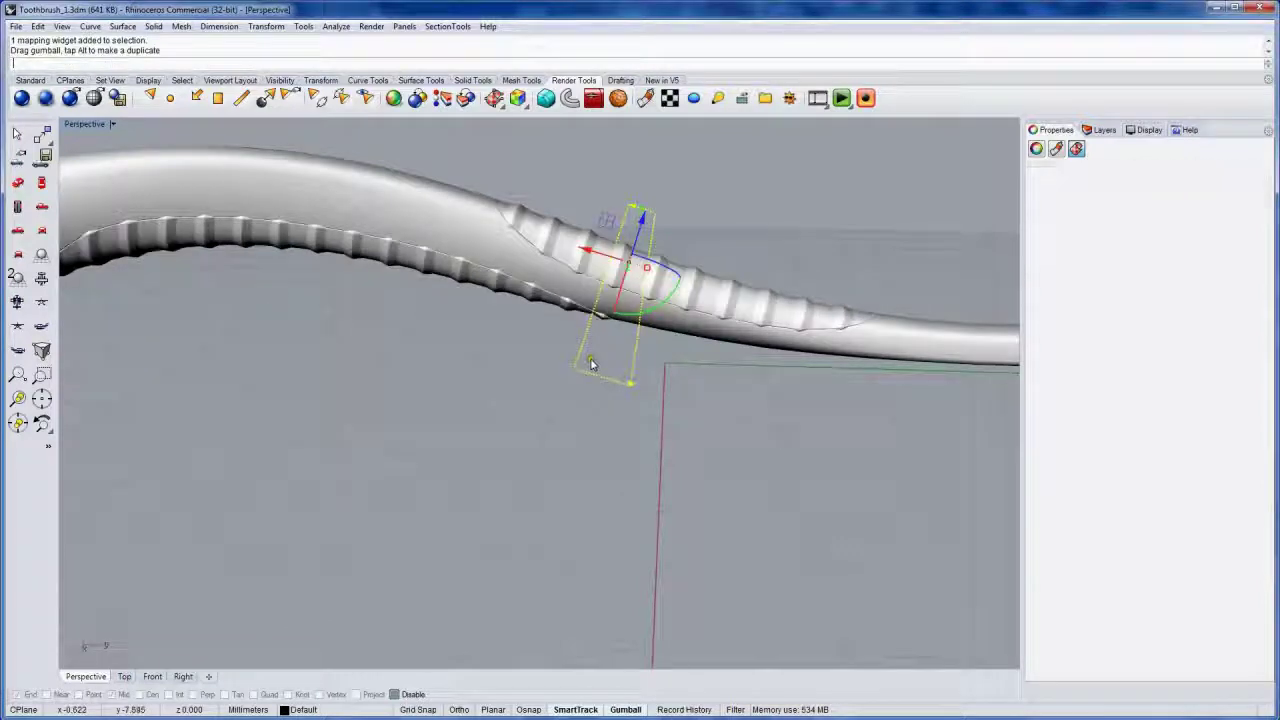
{"action": "right_click_drag", "start_coordinate": [591, 371], "coordinate": [557, 391]}
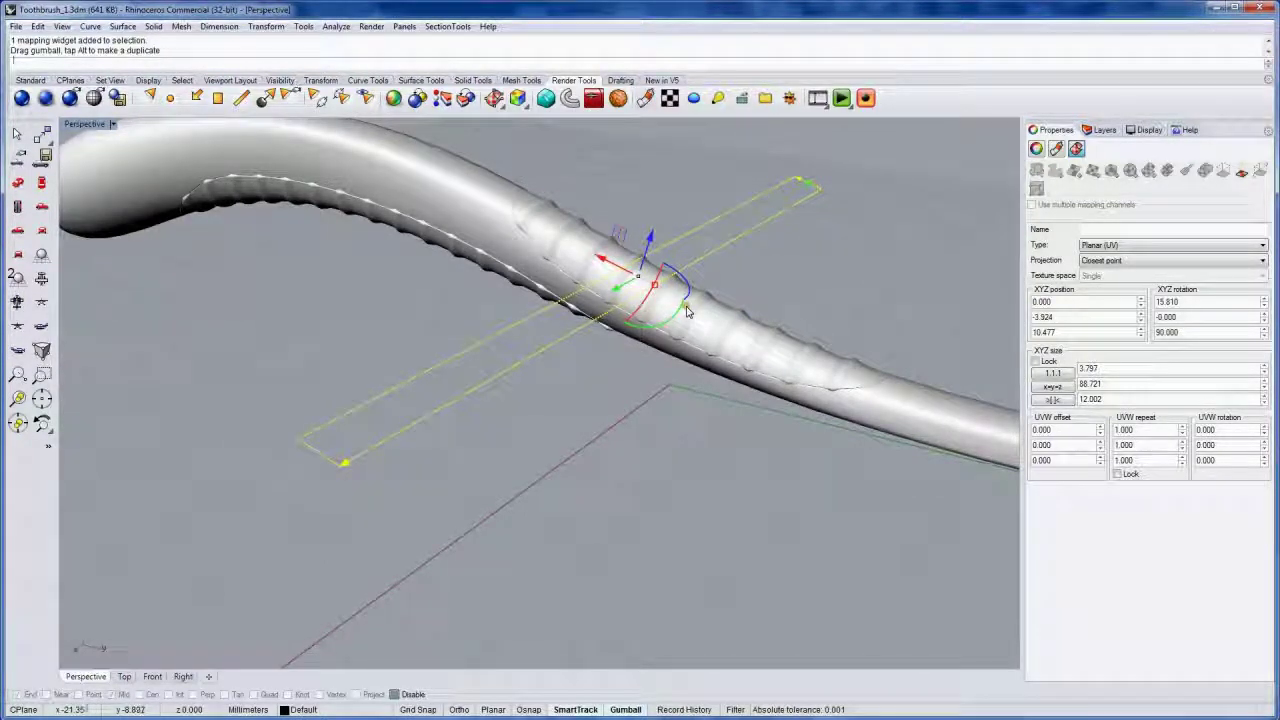
Step: Turn off the mapping widget and select the ridged grip body
{"action": "left_click", "coordinate": [1242, 172]}
{"action": "right_click_drag", "start_coordinate": [700, 340], "coordinate": [530, 297]}
{"action": "left_click", "coordinate": [610, 310]}
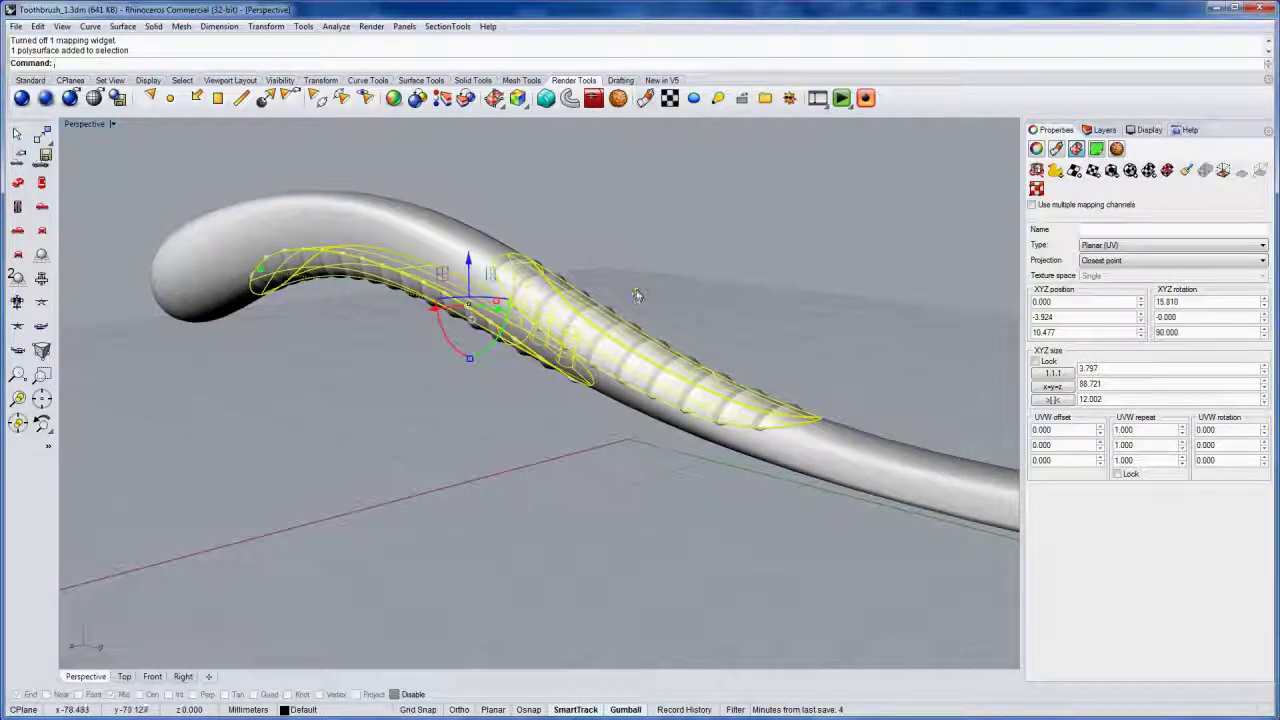
Step: Clear the selection and switch the Perspective viewport to the Ghosted display mode
{"action": "left_click", "coordinate": [644, 289]}
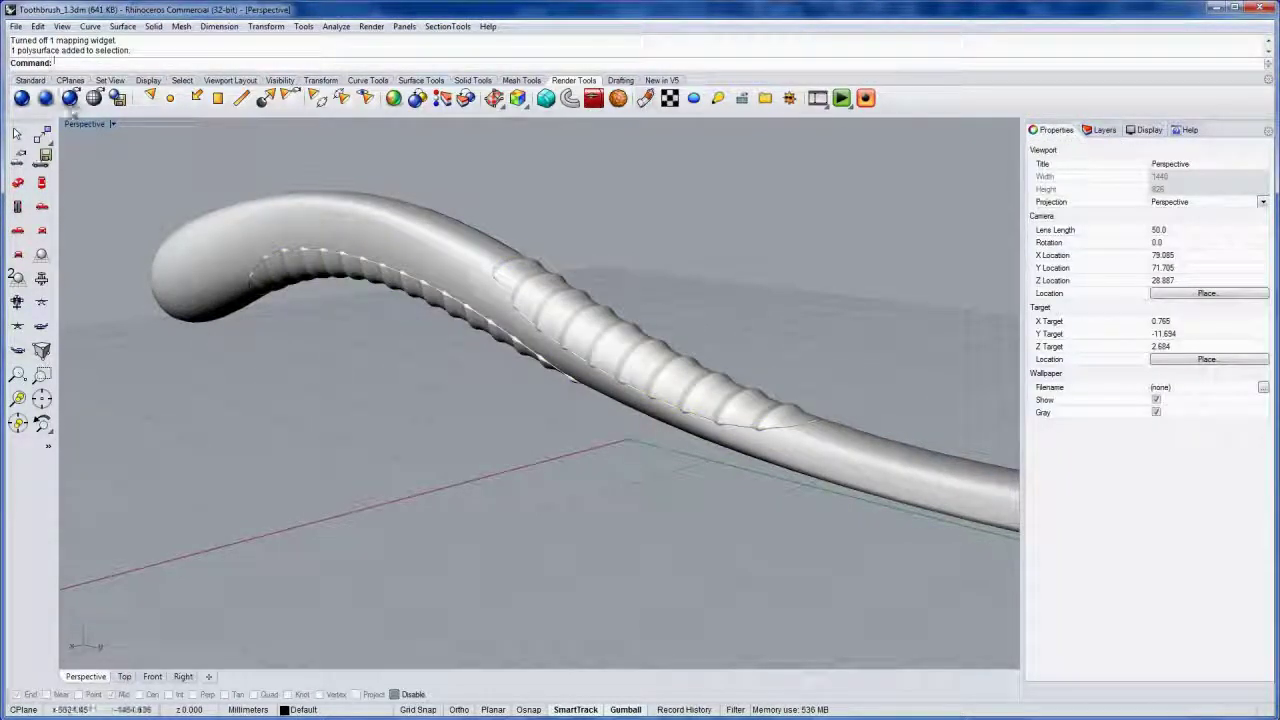
{"action": "left_click", "coordinate": [113, 125]}
{"action": "left_click", "coordinate": [97, 202]}
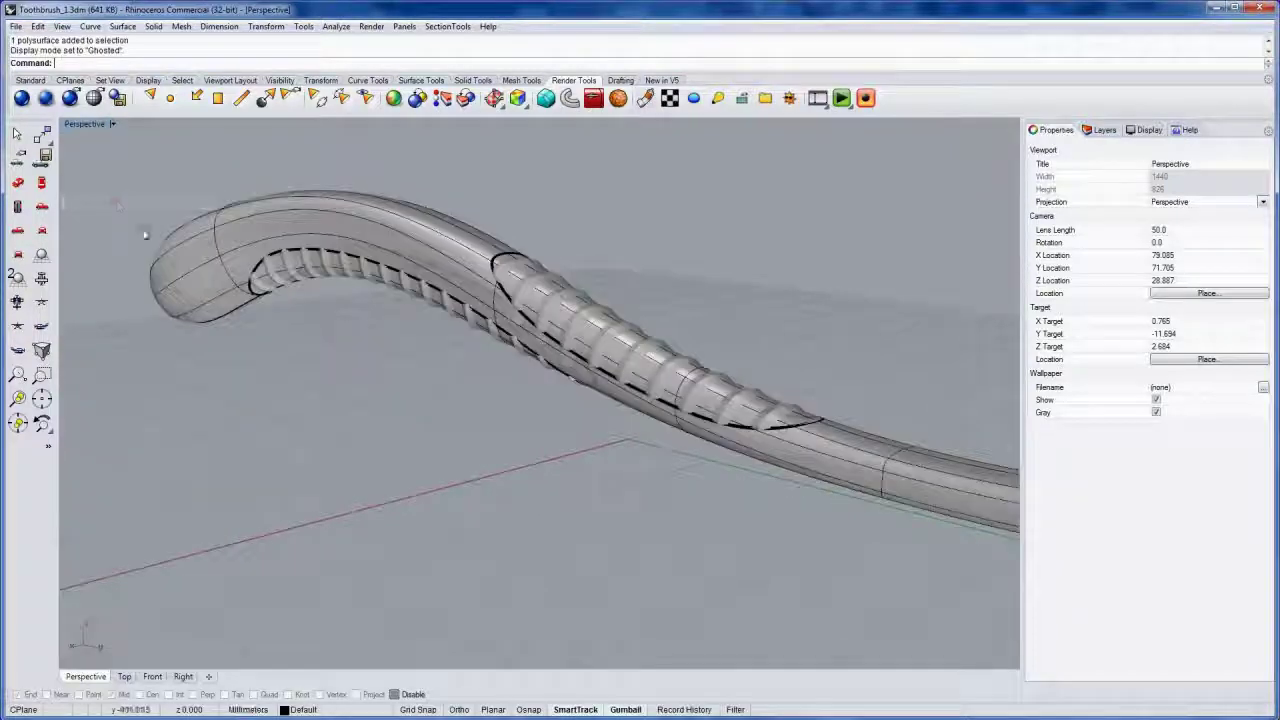